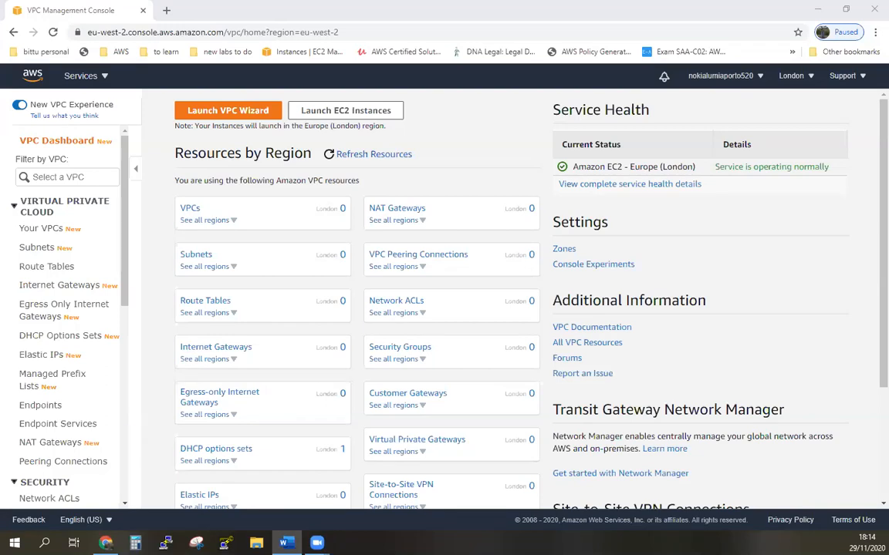
Create a VPC named Bastion-VPC with the IPv4 CIDR block 10.0.0.0/16
{"action": "left_click", "coordinate": [85, 76]}
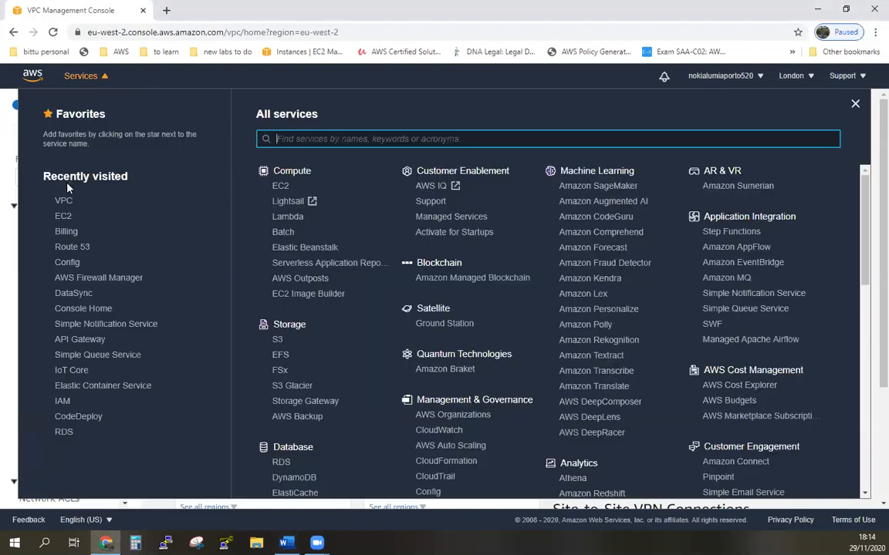
{"action": "left_click", "coordinate": [61, 201]}
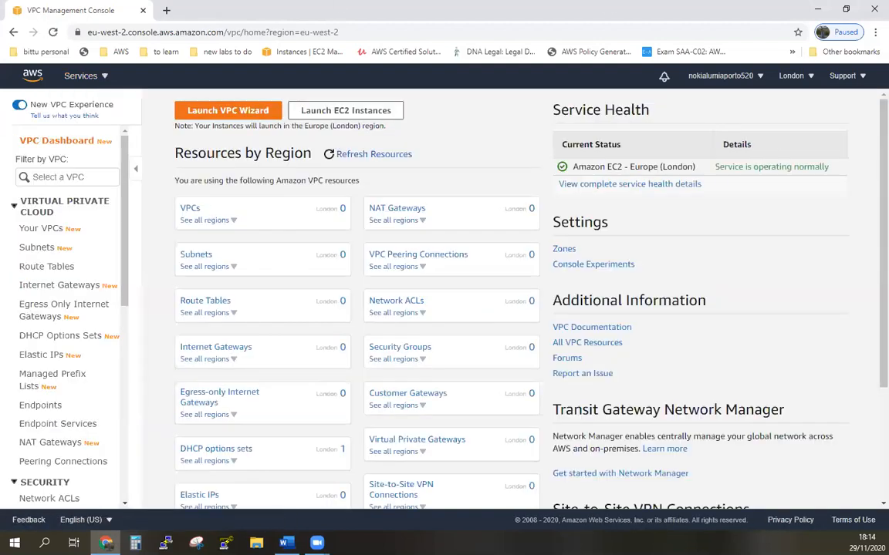
{"action": "left_click", "coordinate": [193, 209]}
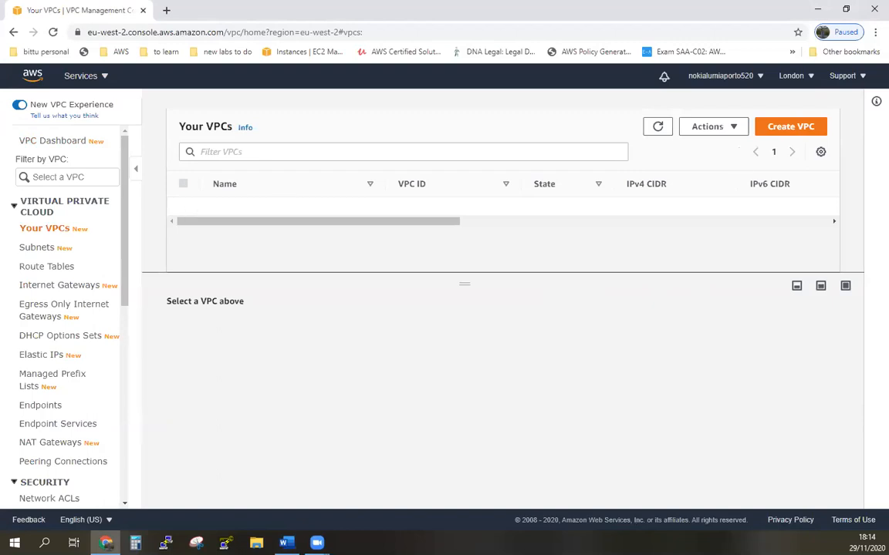
{"action": "left_click", "coordinate": [787, 128]}
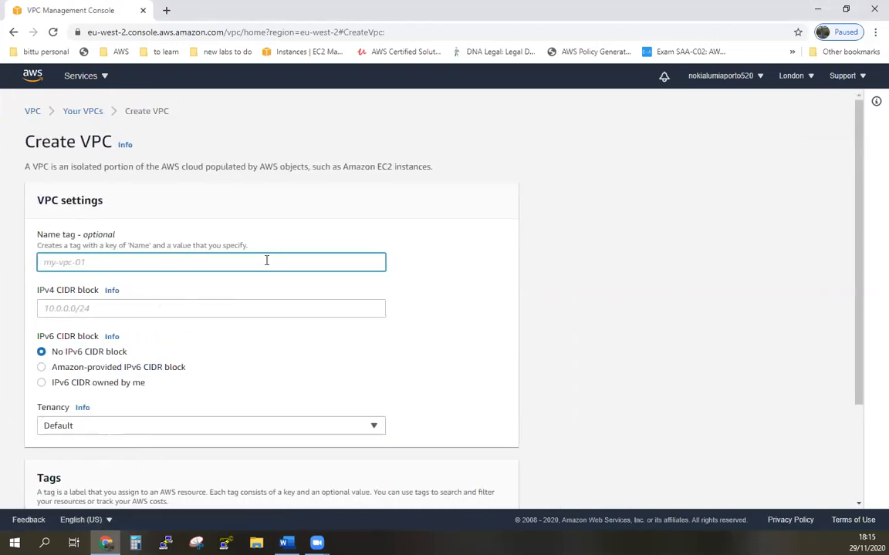
{"action": "type", "text": "Bastion"}
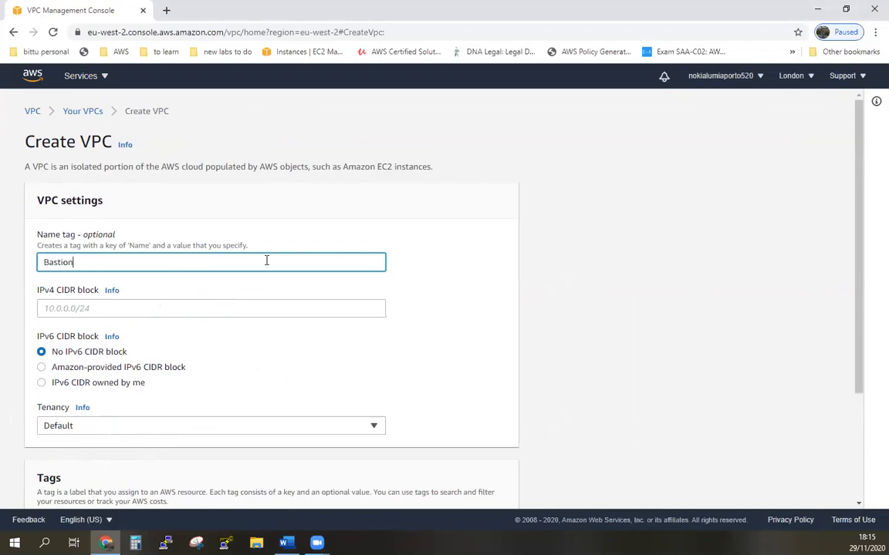
{"action": "type", "text": "-VPC"}
{"action": "left_click", "coordinate": [330, 309]}
{"action": "type", "text": "10"}
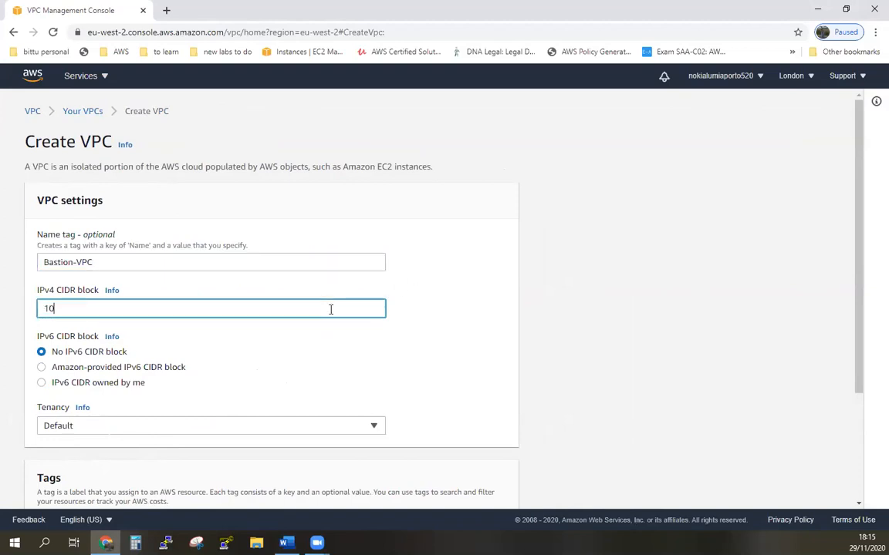
{"action": "type", "text": ".0.0.0/16"}
{"action": "scroll", "coordinate": [331, 309], "scroll_direction": "down", "scroll_amount": 3}
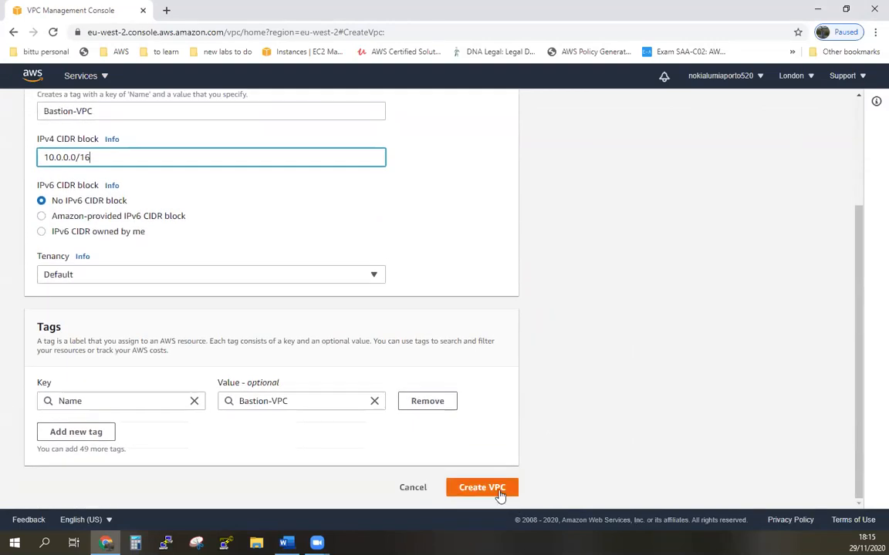
{"action": "left_click", "coordinate": [499, 494]}
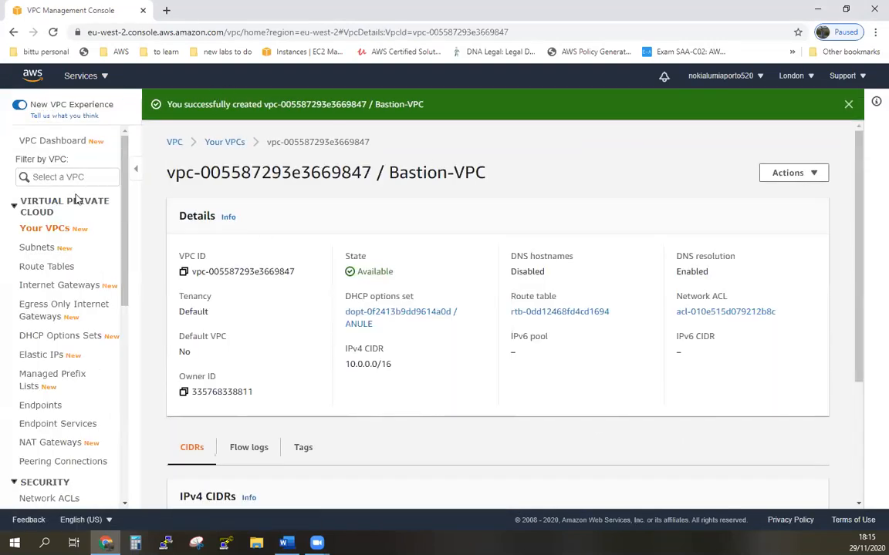
Create an internet gateway with the name tag Bastion-IG
{"action": "left_click", "coordinate": [52, 284]}
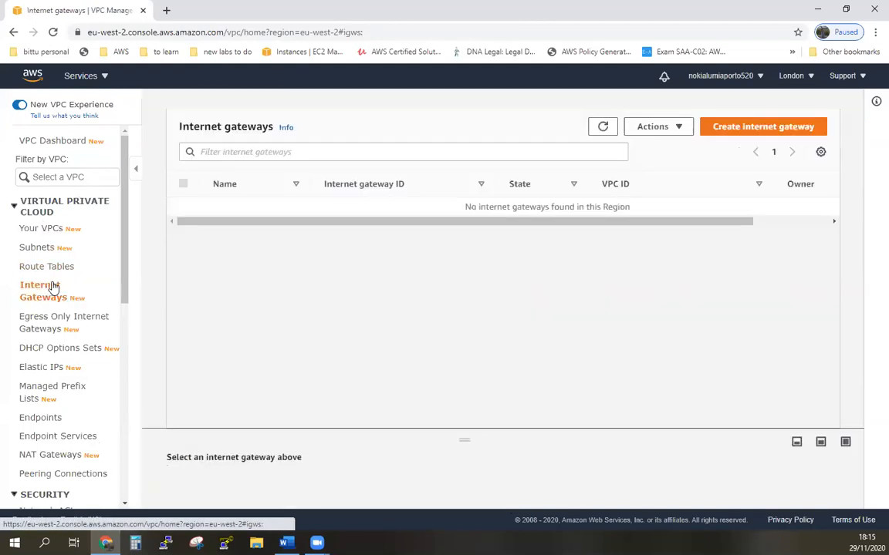
{"action": "left_click", "coordinate": [726, 126]}
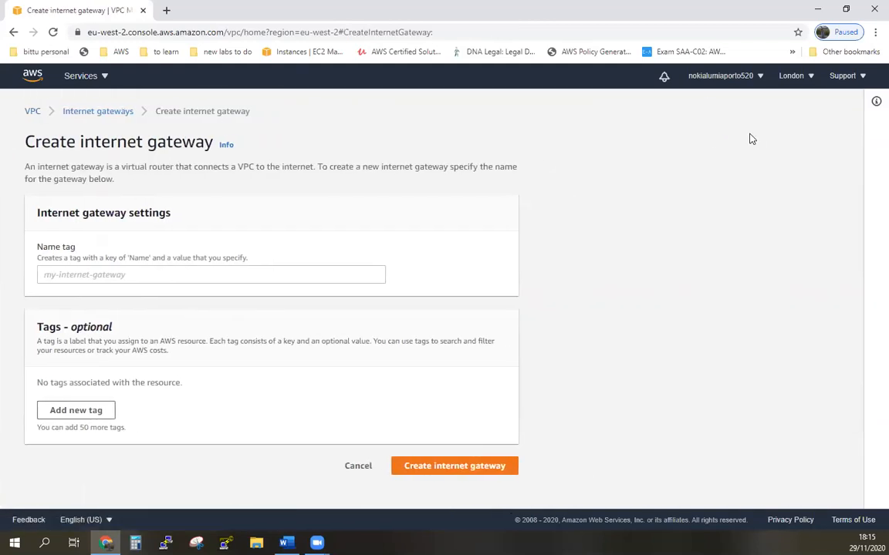
{"action": "left_click", "coordinate": [135, 274]}
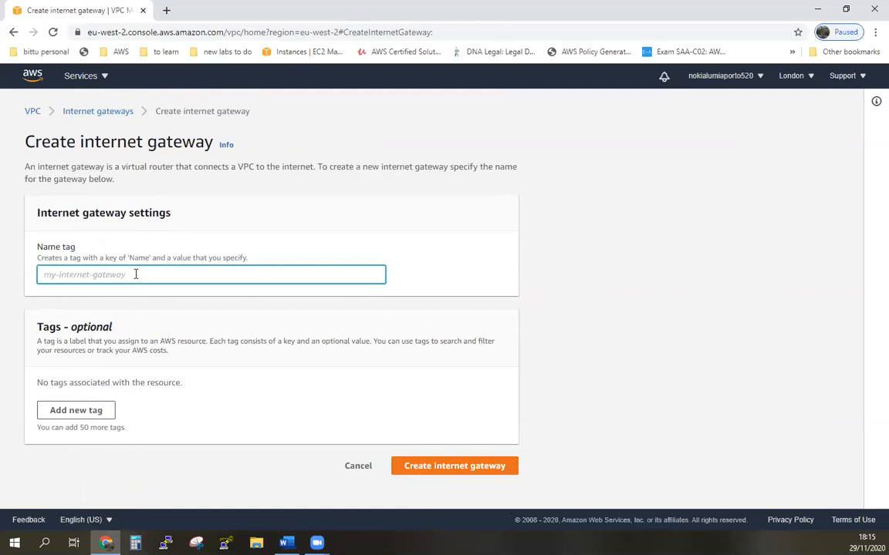
{"action": "type", "text": "Bastion-IG"}
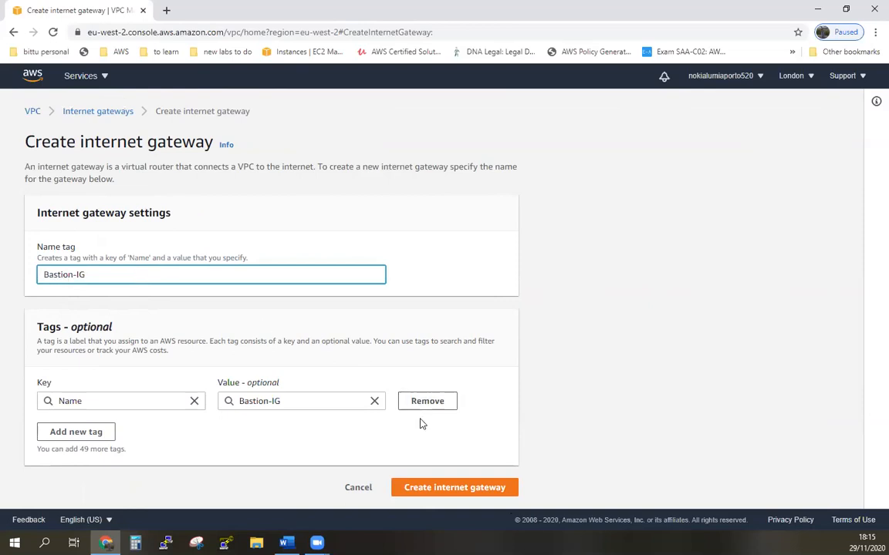
{"action": "left_click", "coordinate": [455, 489]}
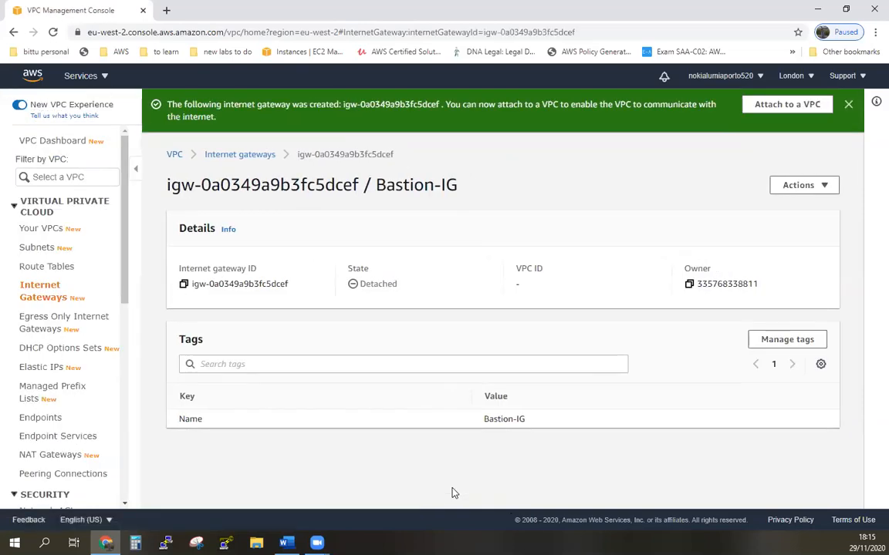
Attach the Bastion-IG internet gateway to Bastion-VPC
{"action": "left_click", "coordinate": [54, 297]}
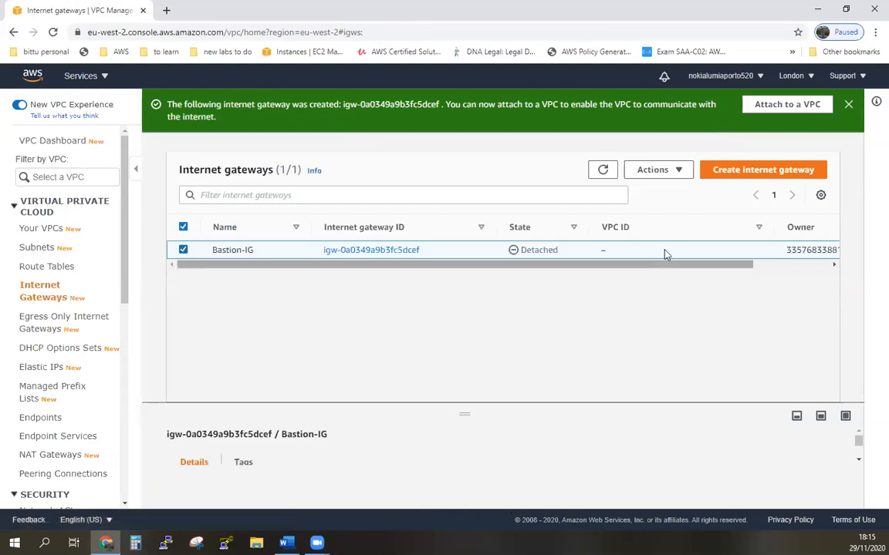
{"action": "left_click", "coordinate": [670, 174]}
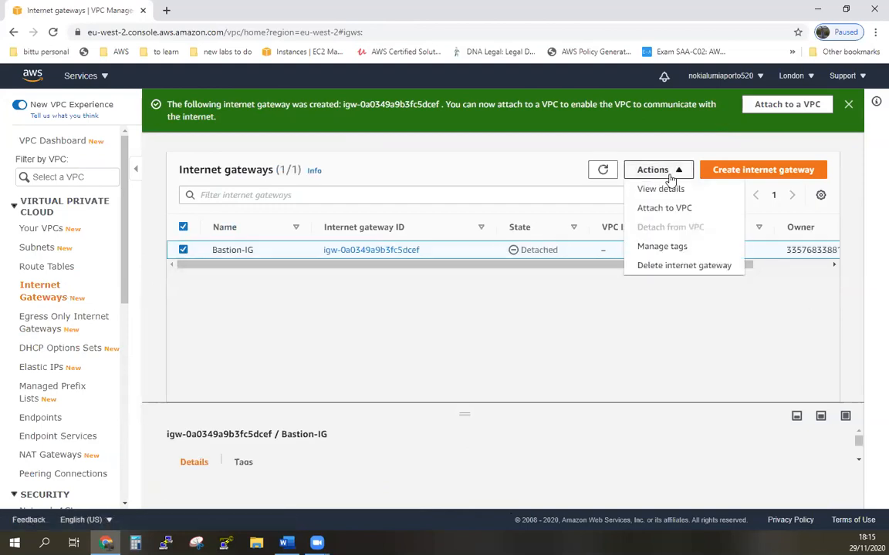
{"action": "left_click", "coordinate": [676, 207]}
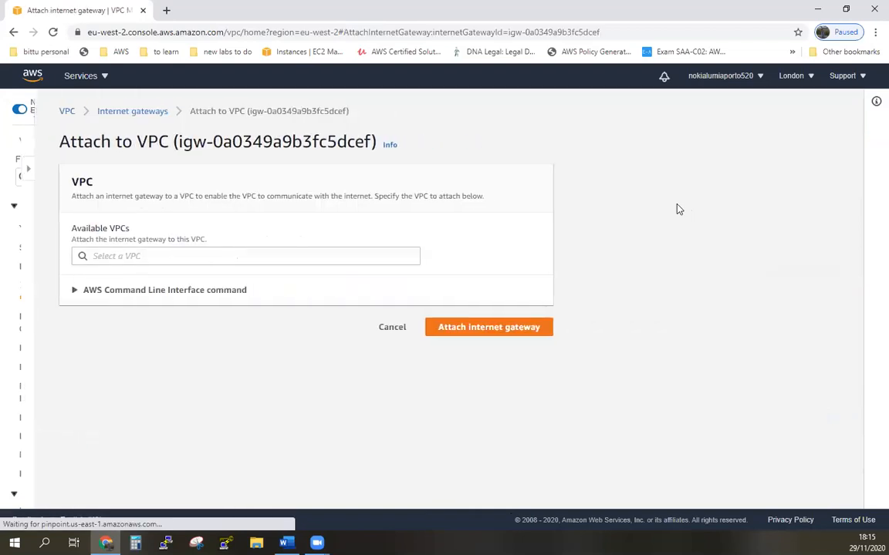
{"action": "left_click", "coordinate": [297, 256]}
{"action": "left_click", "coordinate": [237, 277]}
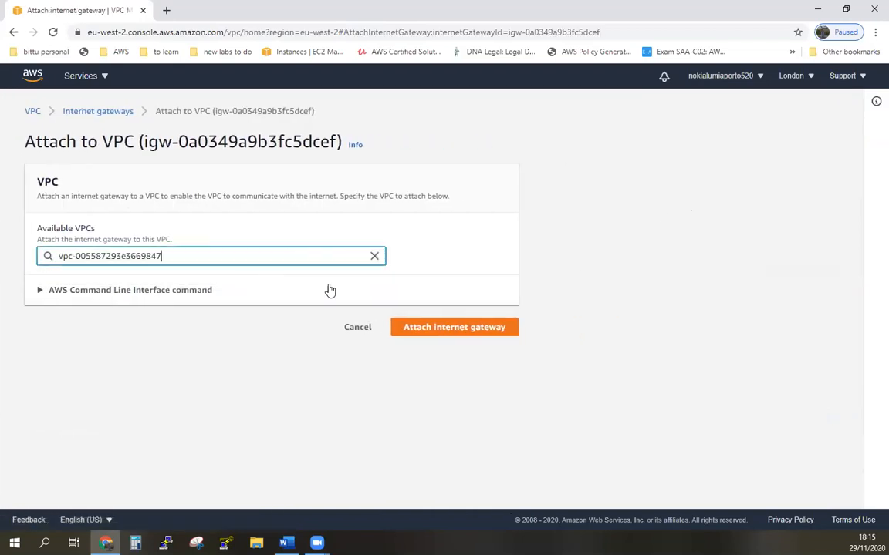
{"action": "left_click", "coordinate": [441, 332]}
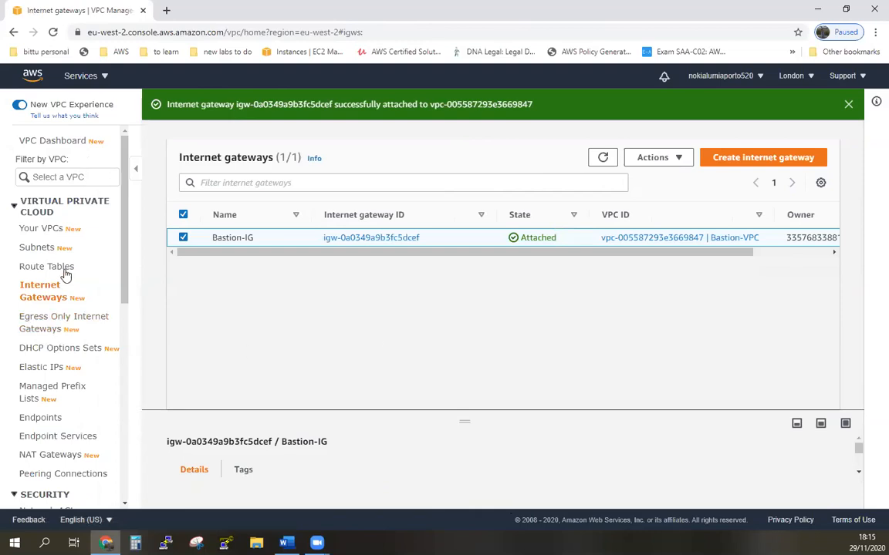
Set up a new subnet in Bastion-VPC named Public-sub, in availability zone Europe (London) / eu-west-2a
{"action": "left_click", "coordinate": [44, 247]}
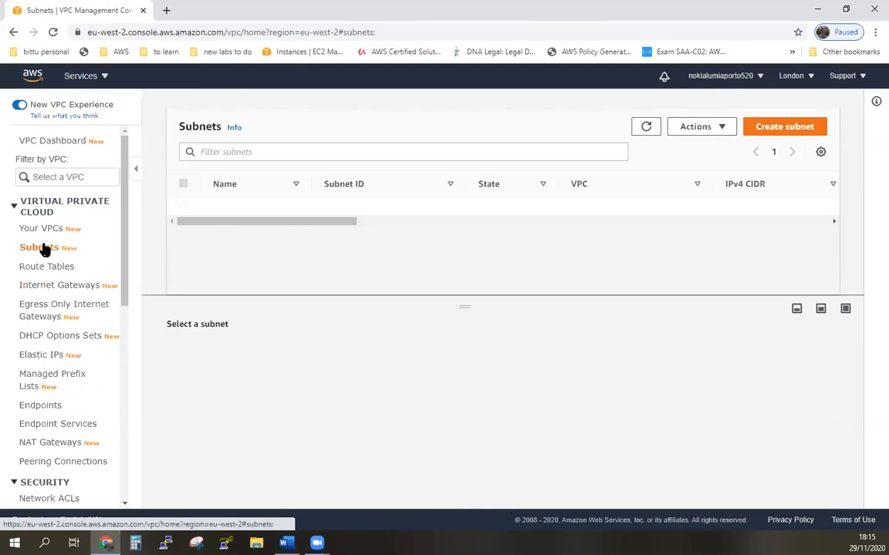
{"action": "left_click", "coordinate": [769, 130]}
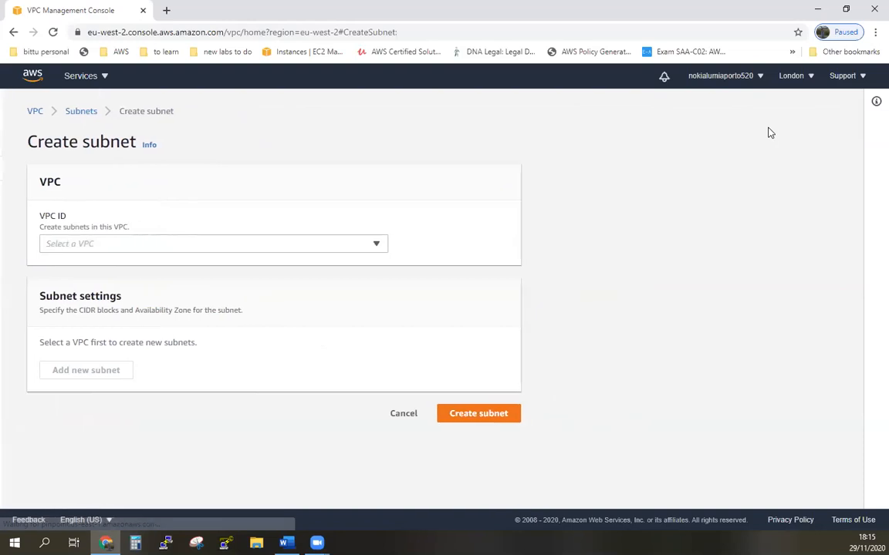
{"action": "left_click", "coordinate": [355, 251]}
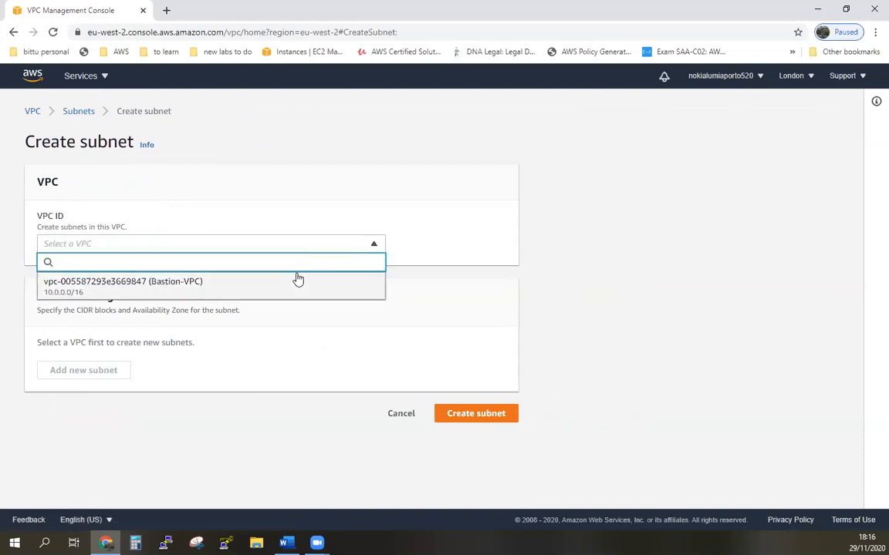
{"action": "left_click", "coordinate": [278, 289]}
{"action": "scroll", "coordinate": [278, 291], "scroll_direction": "down", "scroll_amount": 1}
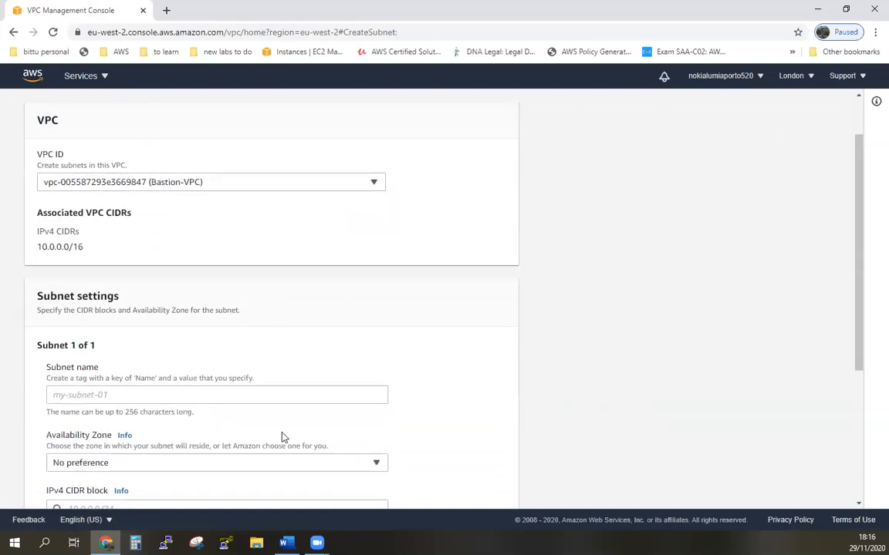
{"action": "left_click", "coordinate": [232, 390]}
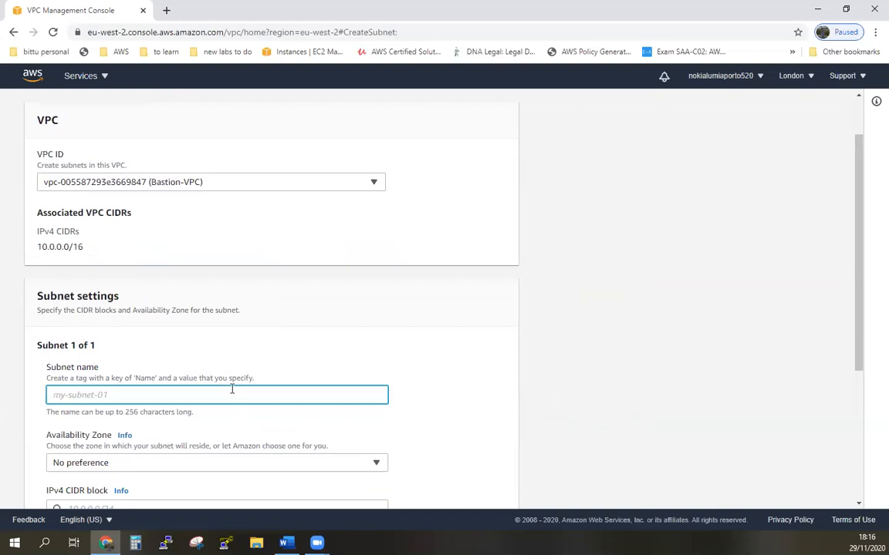
{"action": "type", "text": "Public-sub"}
{"action": "scroll", "coordinate": [486, 423], "scroll_direction": "down", "scroll_amount": 2}
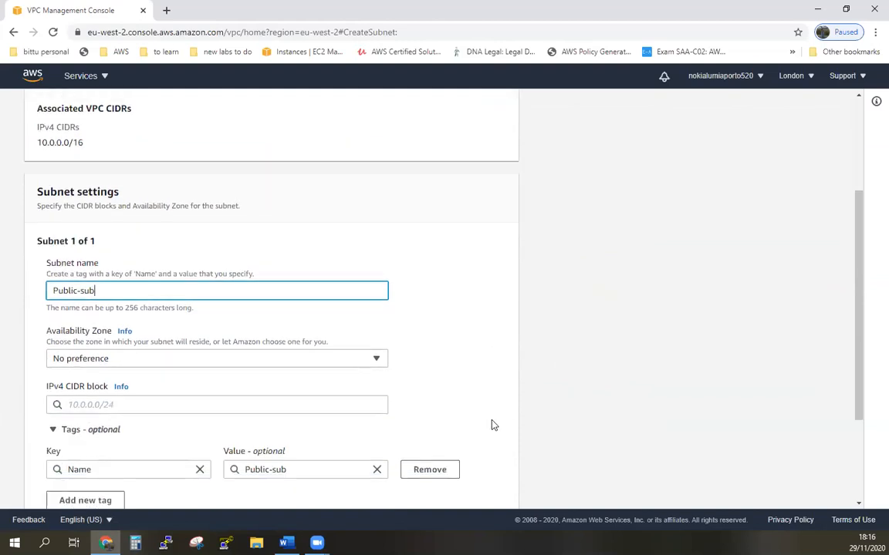
{"action": "left_click", "coordinate": [302, 338]}
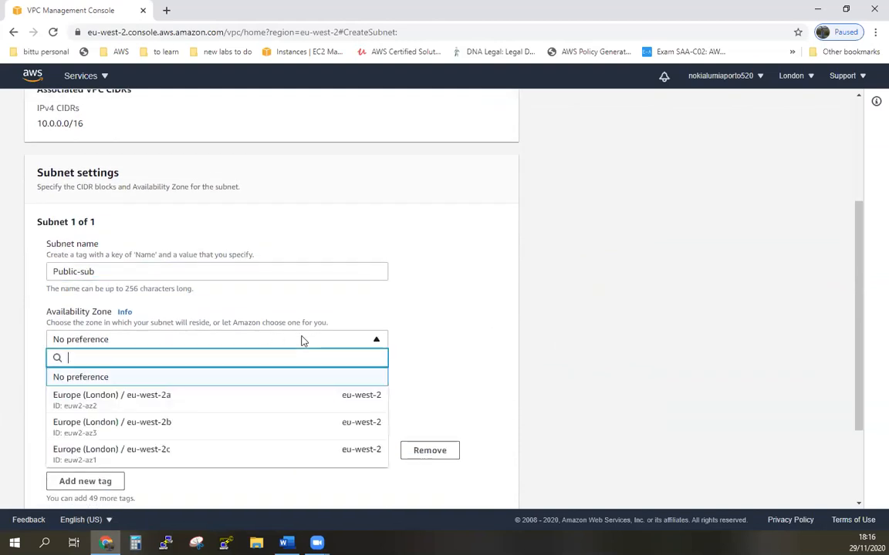
{"action": "left_click", "coordinate": [301, 398]}
Give the Public-sub subnet the IPv4 CIDR block 10.0.10.0/24 and create it
{"action": "left_click", "coordinate": [323, 386]}
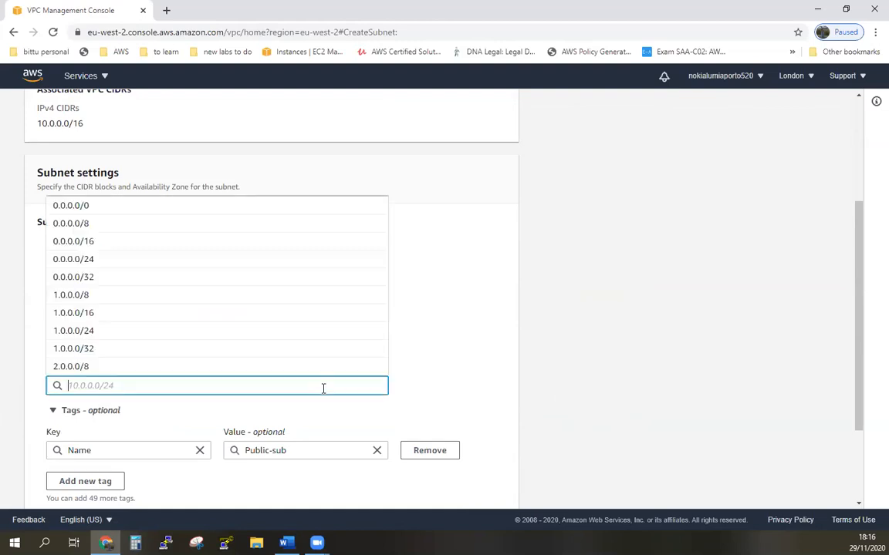
{"action": "type", "text": "10."}
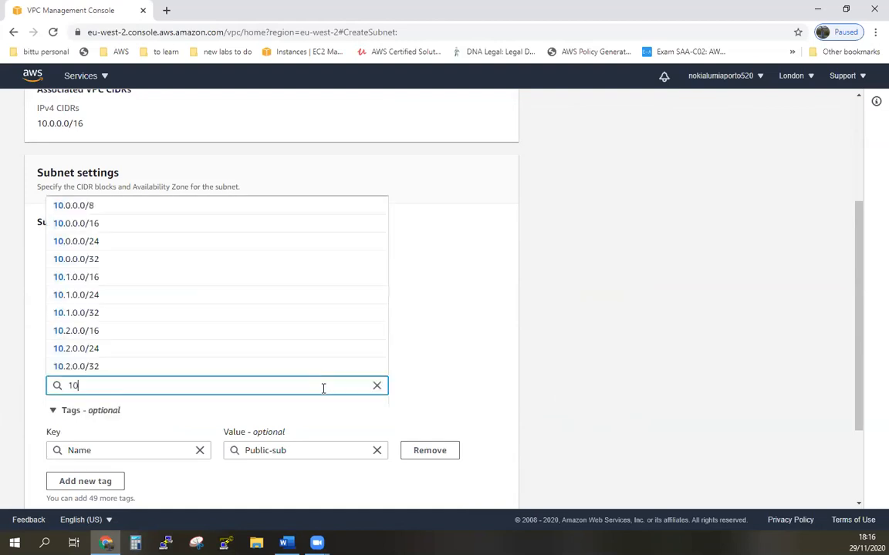
{"action": "type", "text": "0.0"}
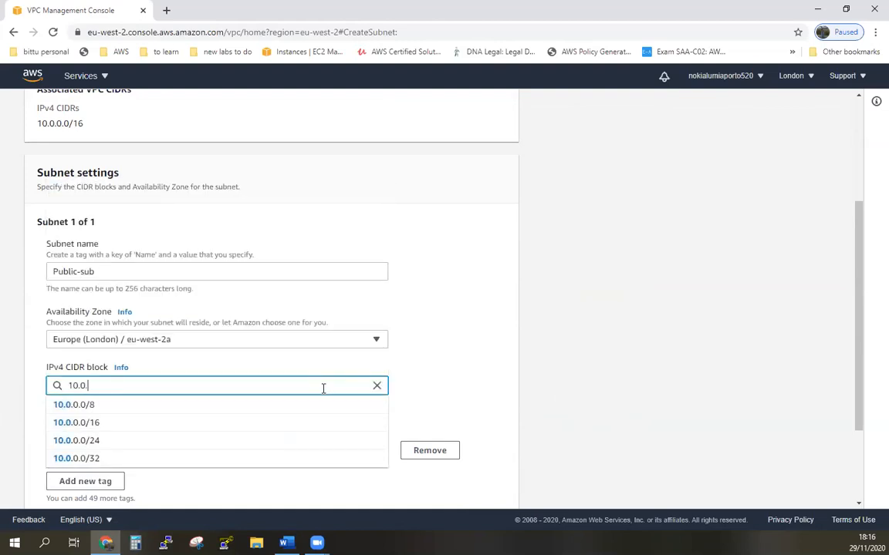
{"action": "type", "text": ".0"}
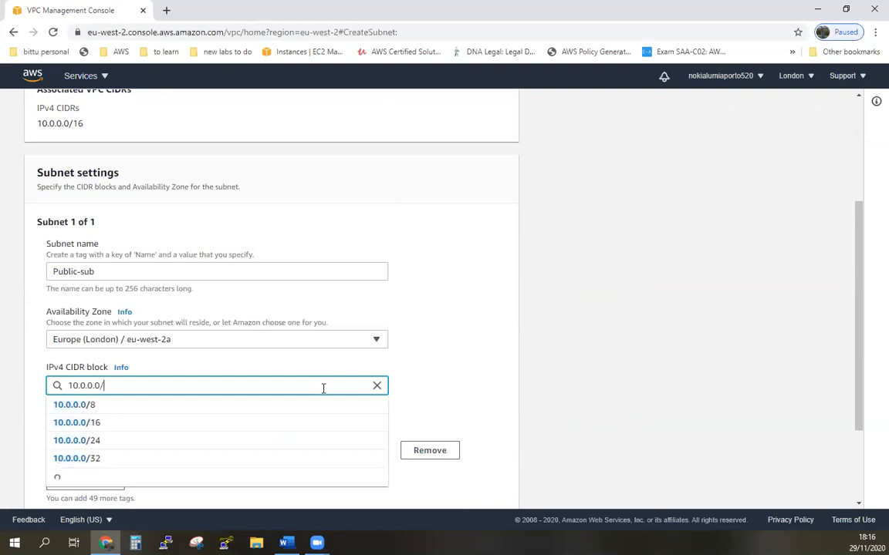
{"action": "type", "text": "/24"}
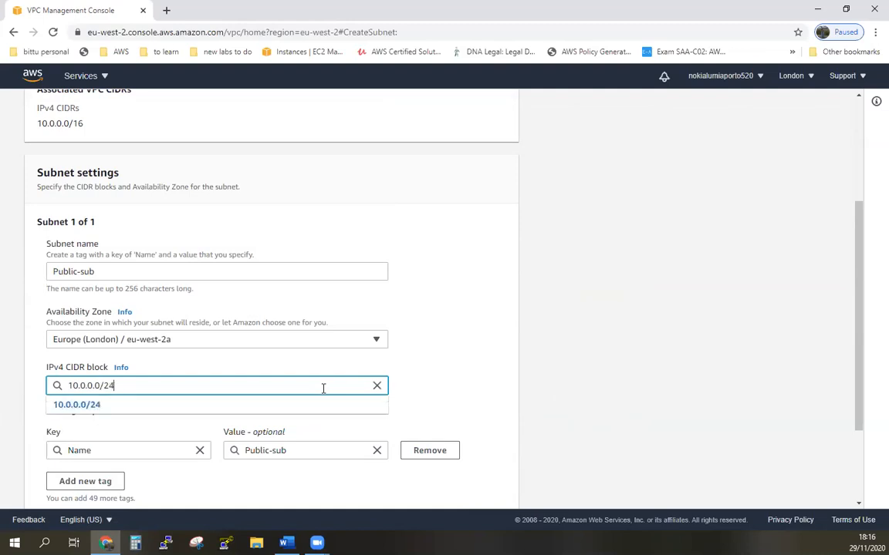
{"action": "key", "text": "Left"}
{"action": "key", "text": "Left"}
{"action": "key", "text": "Left"}
{"action": "key", "text": "Left"}
{"action": "key", "text": "Left"}
{"action": "key", "text": "Left"}
{"action": "type", "text": "1"}
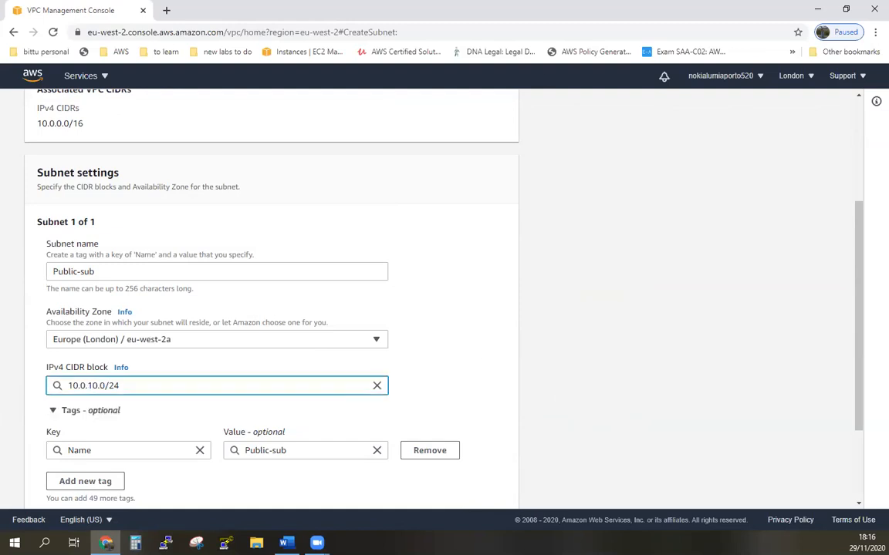
{"action": "scroll", "coordinate": [643, 354], "scroll_direction": "down", "scroll_amount": 3}
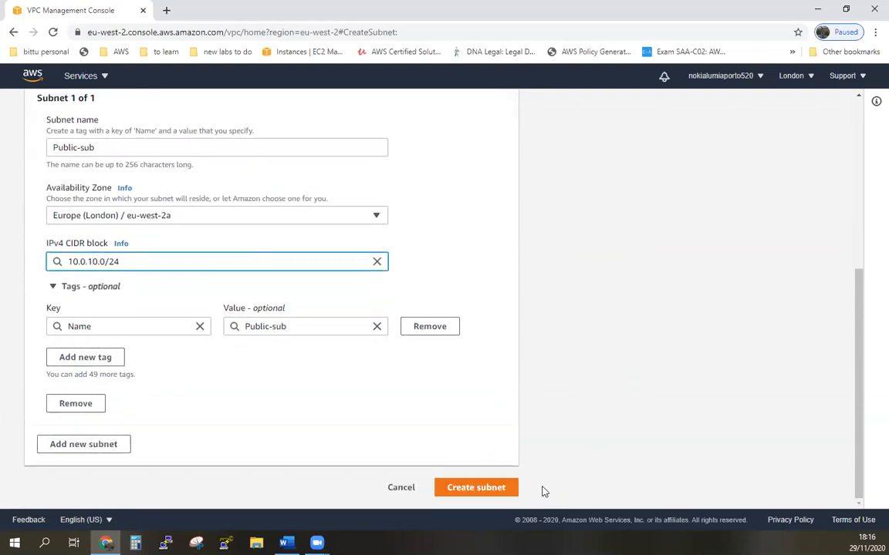
{"action": "left_click", "coordinate": [495, 489]}
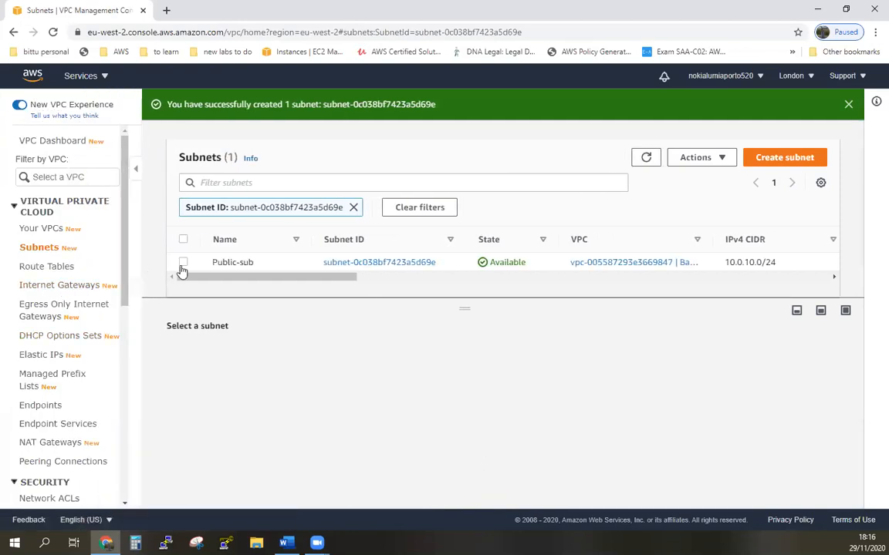
Start a new route table and give it the name tag Public-RT
{"action": "left_click", "coordinate": [183, 263]}
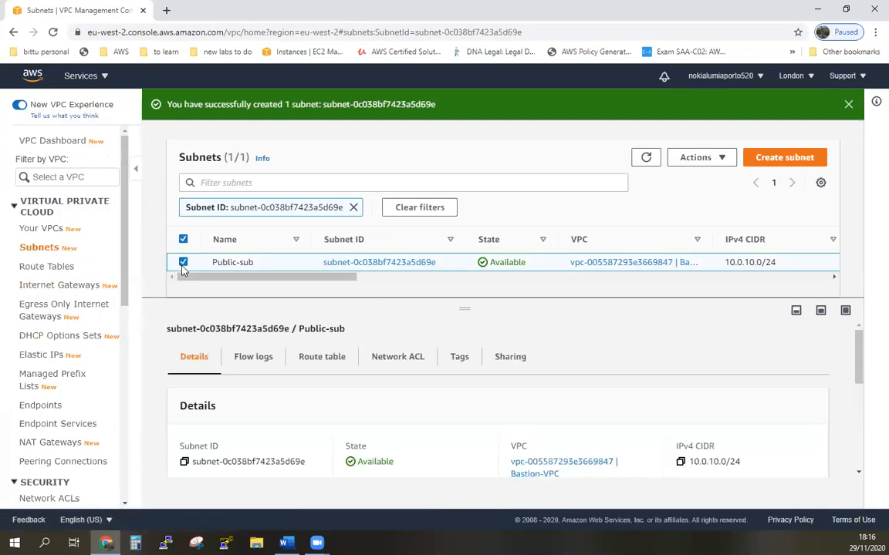
{"action": "left_click", "coordinate": [46, 269]}
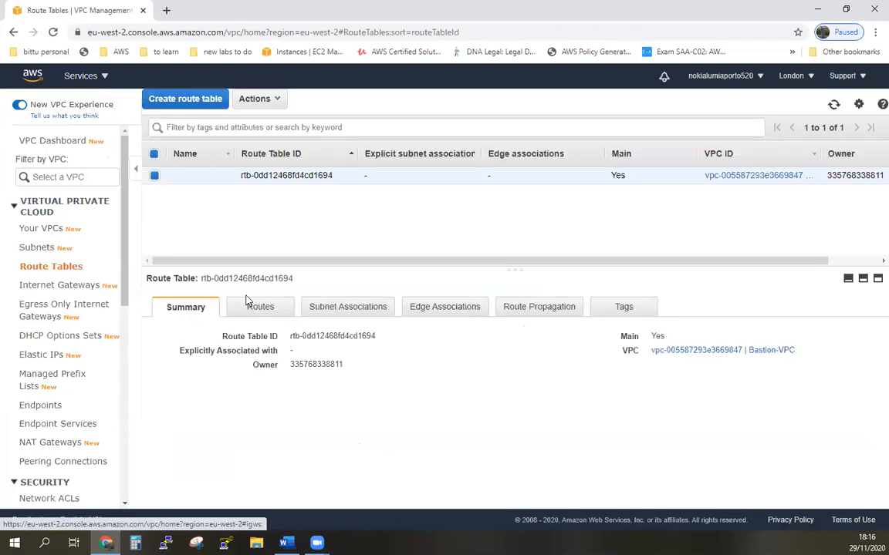
{"action": "left_click_drag", "start_coordinate": [252, 308], "coordinate": [168, 110]}
{"action": "left_click", "coordinate": [218, 210]}
{"action": "left_click", "coordinate": [194, 105]}
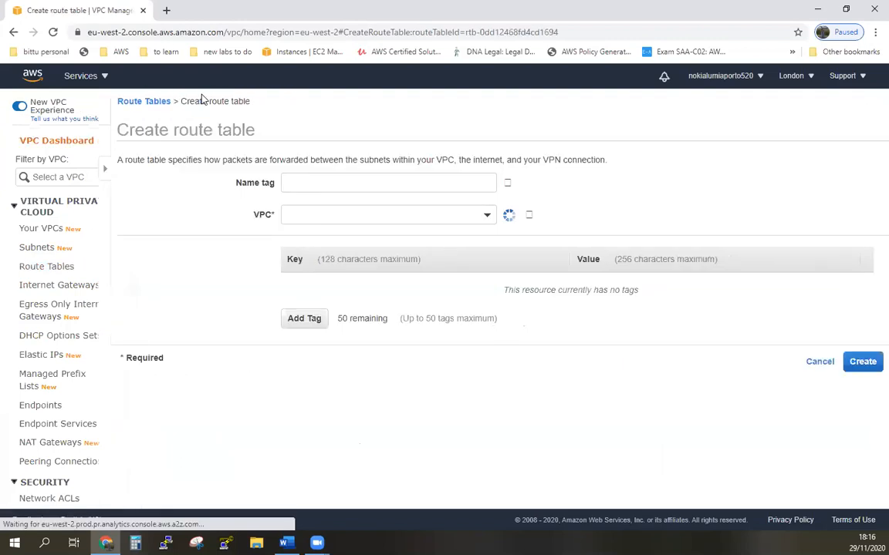
{"action": "left_click", "coordinate": [274, 182]}
{"action": "type", "text": "Bastion-RT"}
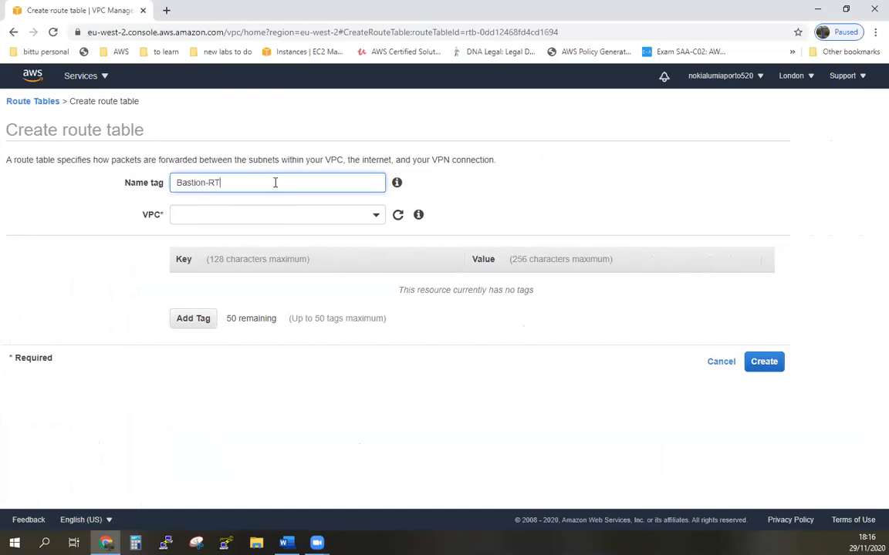
{"action": "left_click_drag", "start_coordinate": [205, 183], "coordinate": [128, 182]}
{"action": "type", "text": "Public"}
Assign the Public-RT route table to Bastion-VPC and create it
{"action": "left_click", "coordinate": [324, 214]}
{"action": "left_click", "coordinate": [293, 267]}
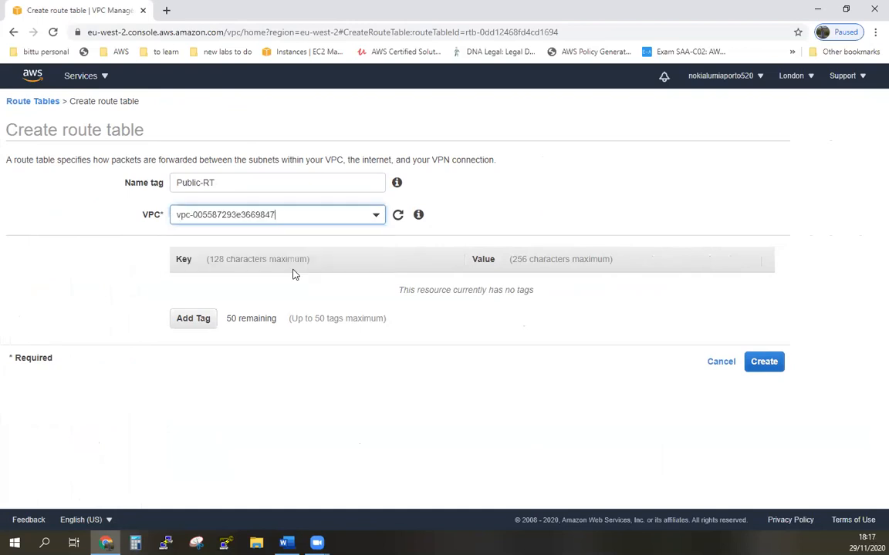
{"action": "left_click", "coordinate": [760, 364]}
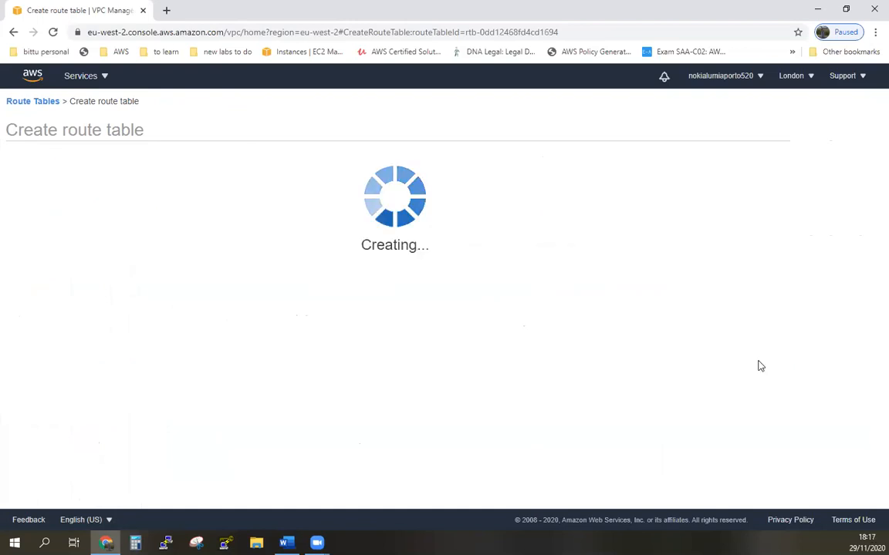
{"action": "left_click", "coordinate": [566, 240]}
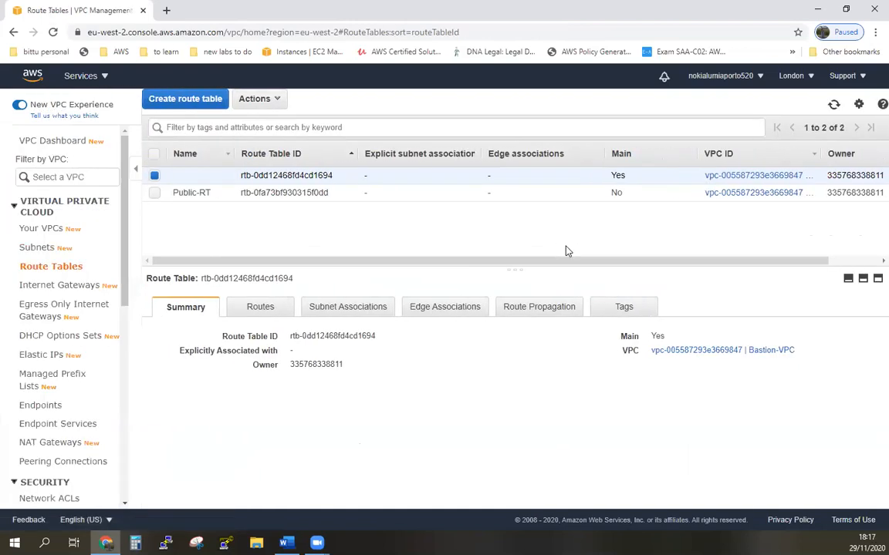
Add a route for 0.0.0.0/0 targeting the Bastion-IG internet gateway to the VPC's unnamed main route table and save it
{"action": "left_click", "coordinate": [262, 312]}
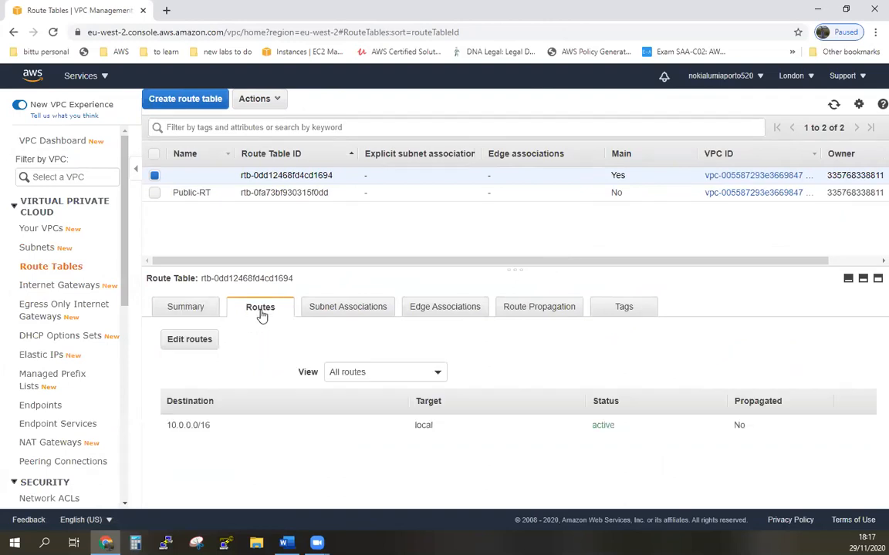
{"action": "left_click", "coordinate": [191, 340]}
{"action": "left_click", "coordinate": [27, 224]}
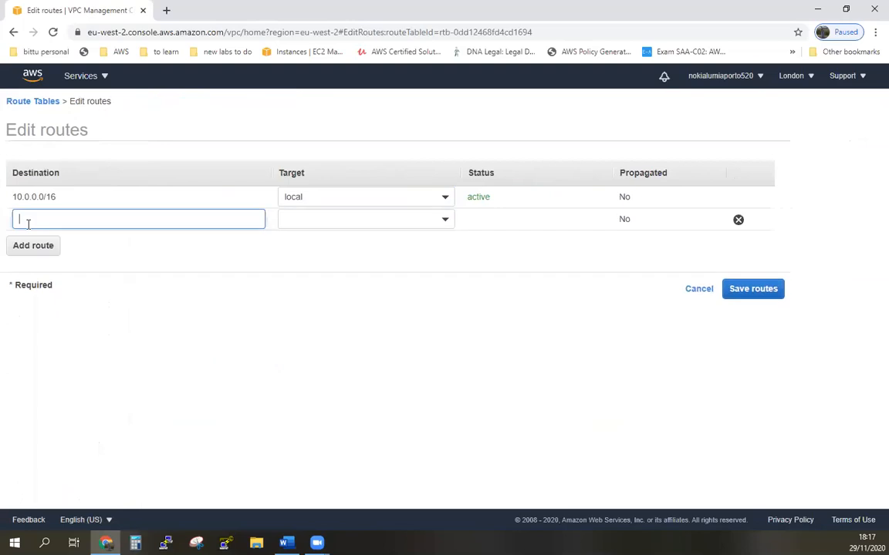
{"action": "type", "text": "0/"}
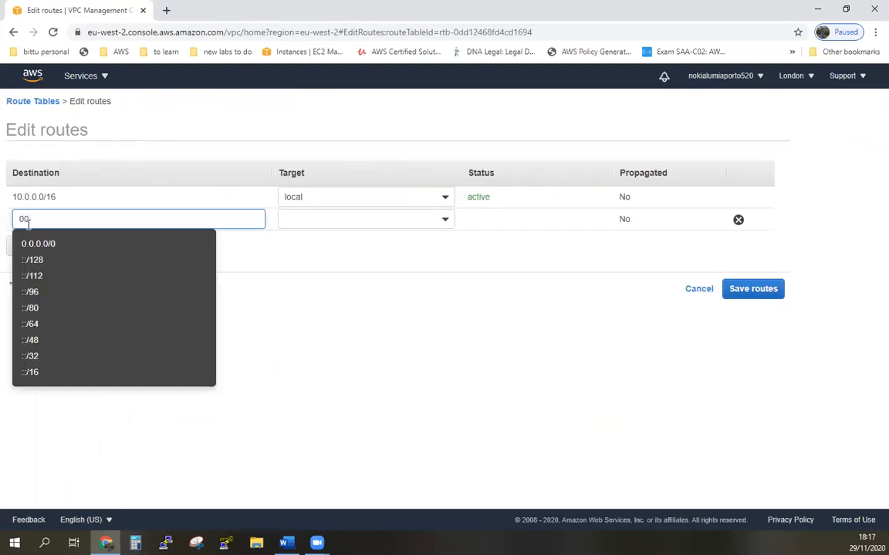
{"action": "left_click", "coordinate": [67, 245]}
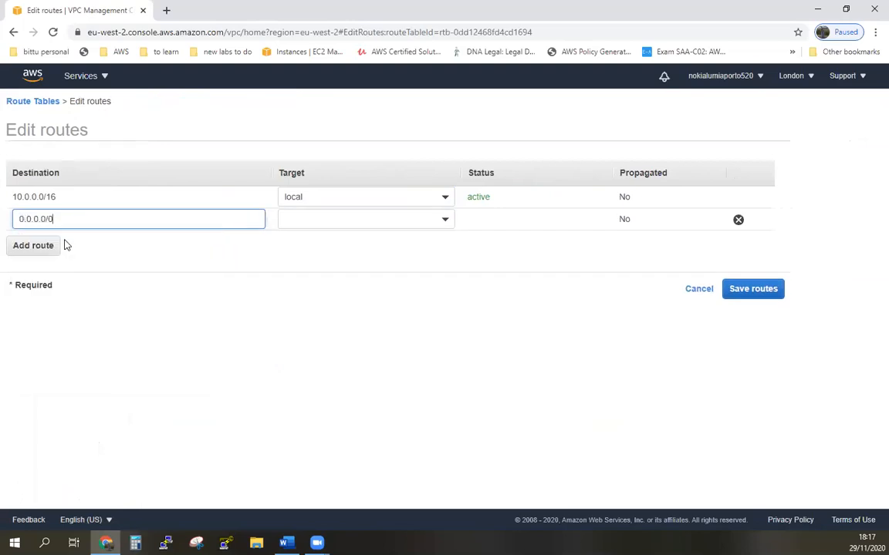
{"action": "left_click", "coordinate": [443, 221]}
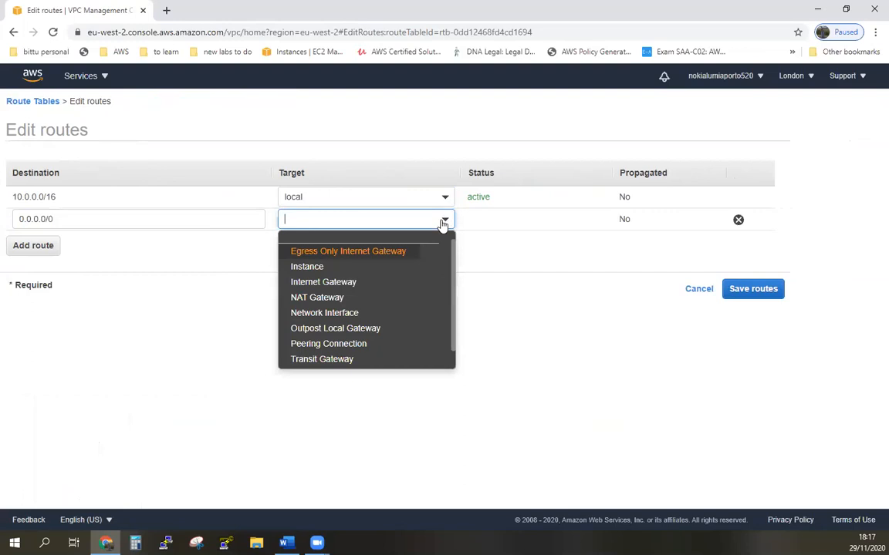
{"action": "left_click", "coordinate": [362, 282]}
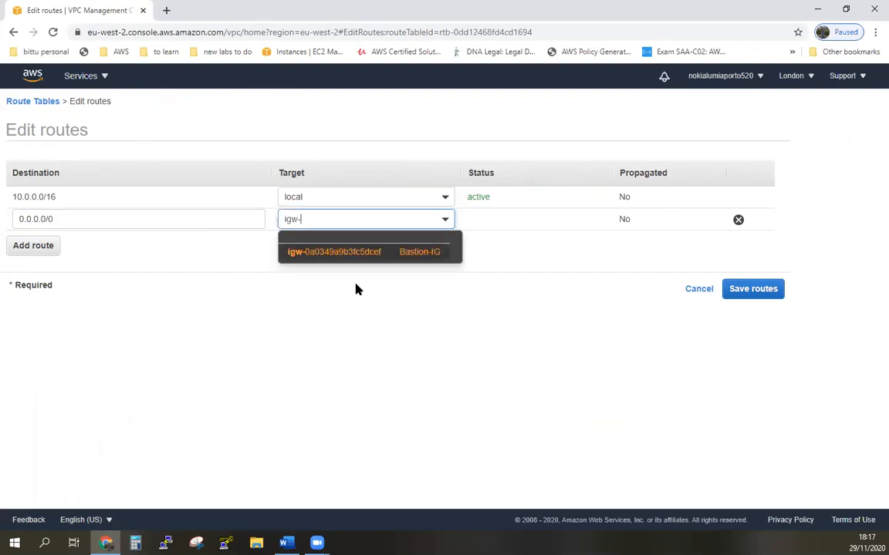
{"action": "left_click", "coordinate": [369, 255]}
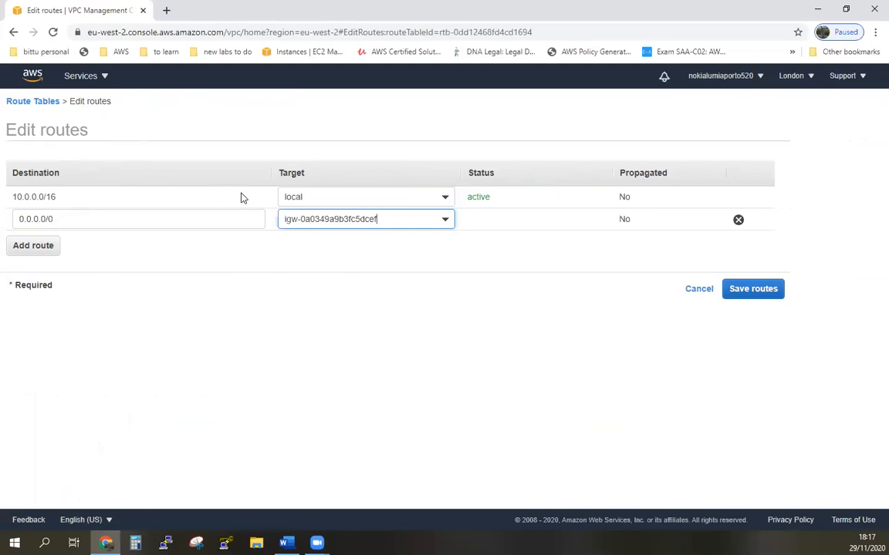
{"action": "left_click", "coordinate": [760, 294]}
{"action": "left_click", "coordinate": [568, 210]}
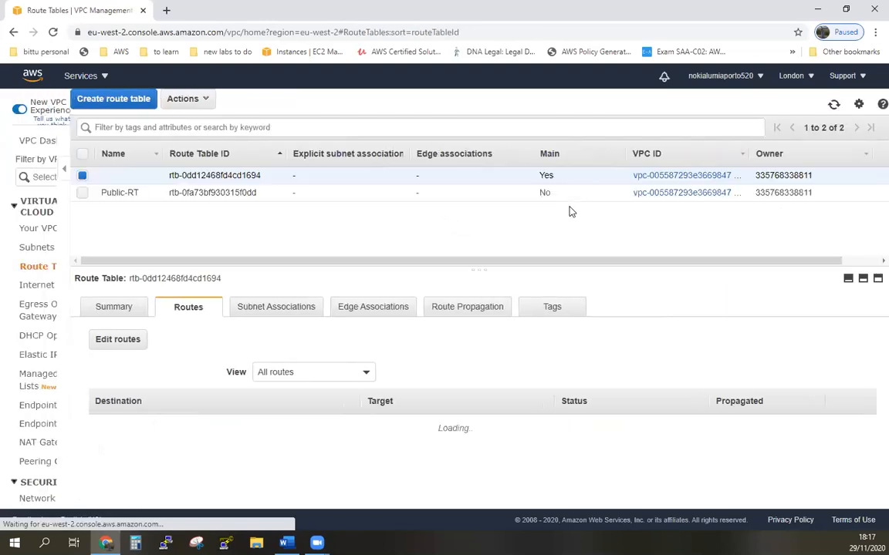
Associate the Public-sub subnet with the unnamed main route table and save the association
{"action": "left_click", "coordinate": [368, 308]}
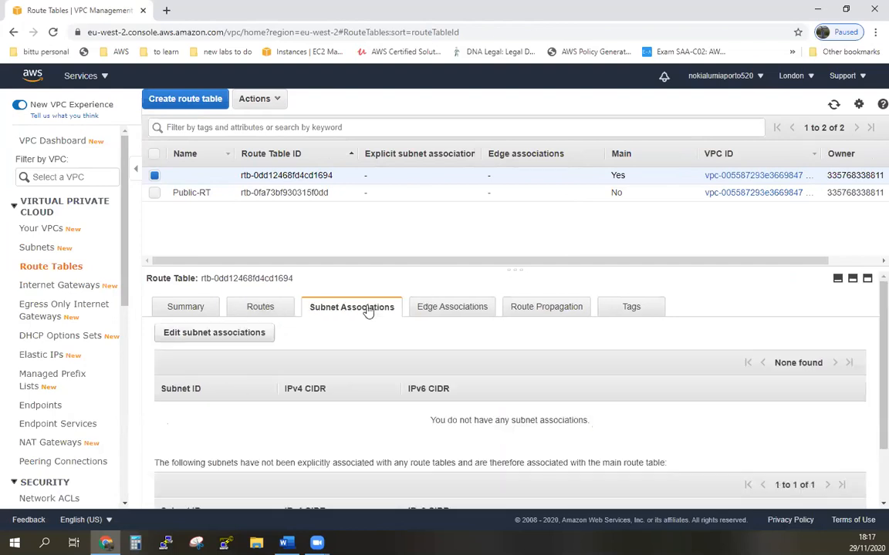
{"action": "left_click", "coordinate": [241, 338]}
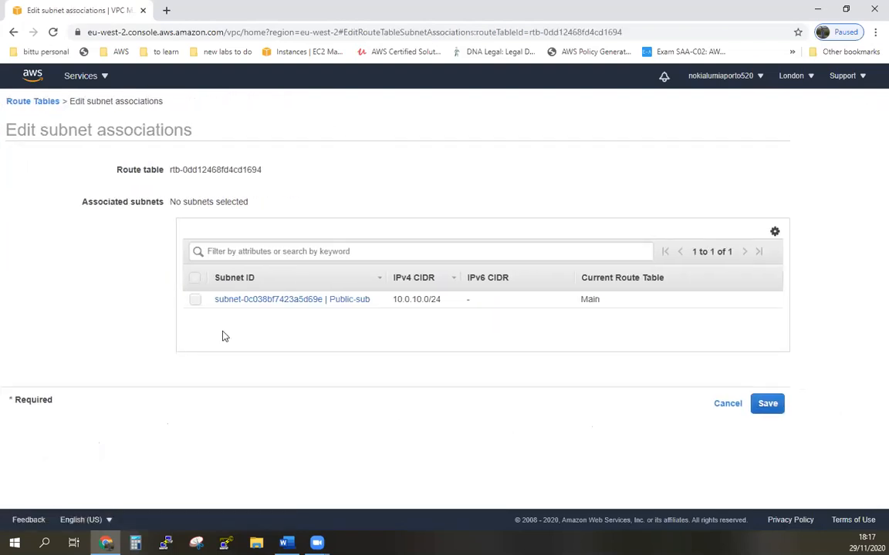
{"action": "left_click", "coordinate": [195, 300]}
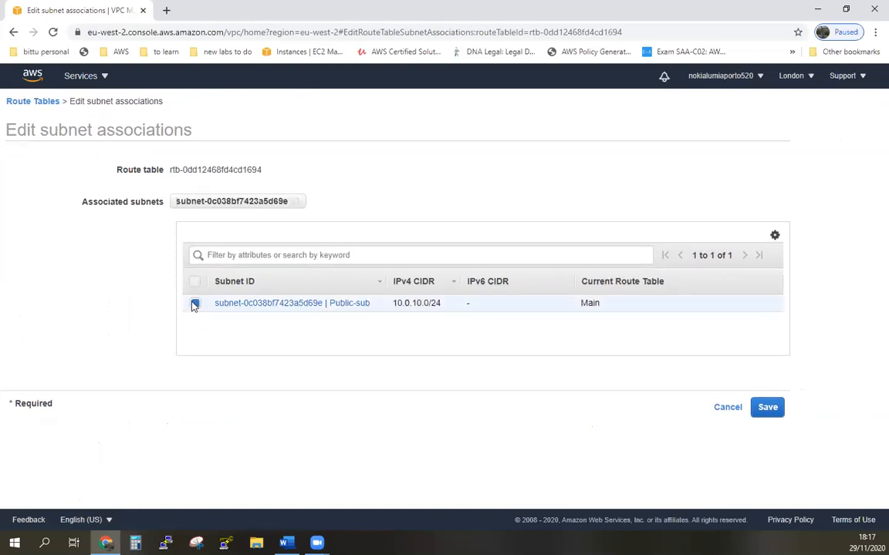
{"action": "left_click", "coordinate": [776, 409]}
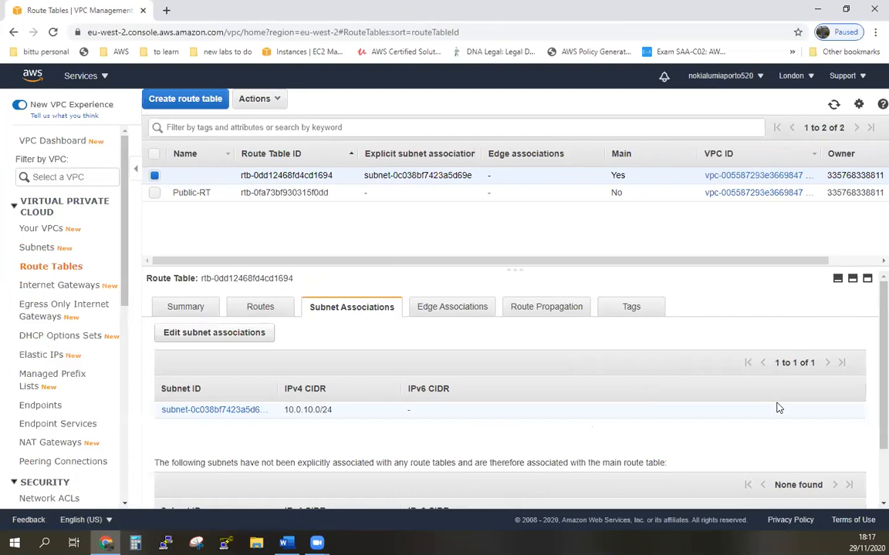
Set up a new subnet in Bastion-VPC named Private-sub, in availability zone Europe (London) / eu-west-2a
{"action": "left_click", "coordinate": [48, 249]}
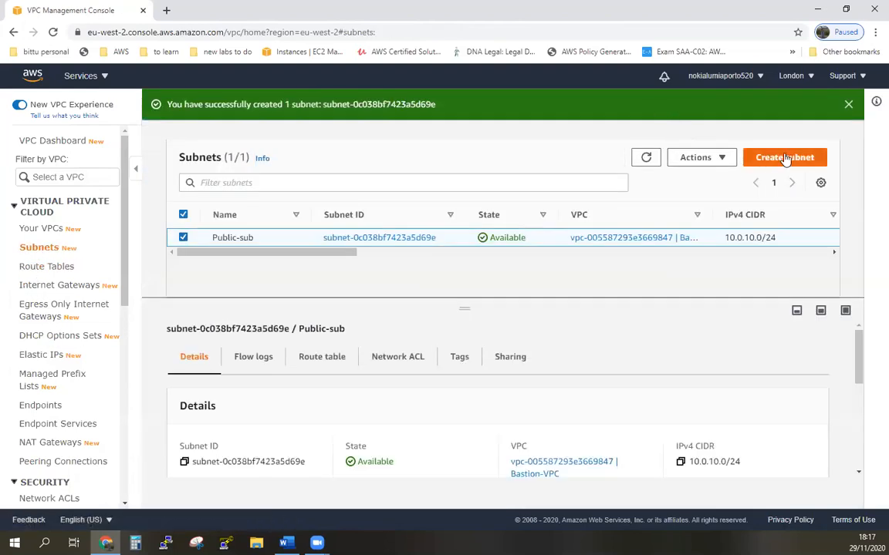
{"action": "left_click", "coordinate": [785, 157]}
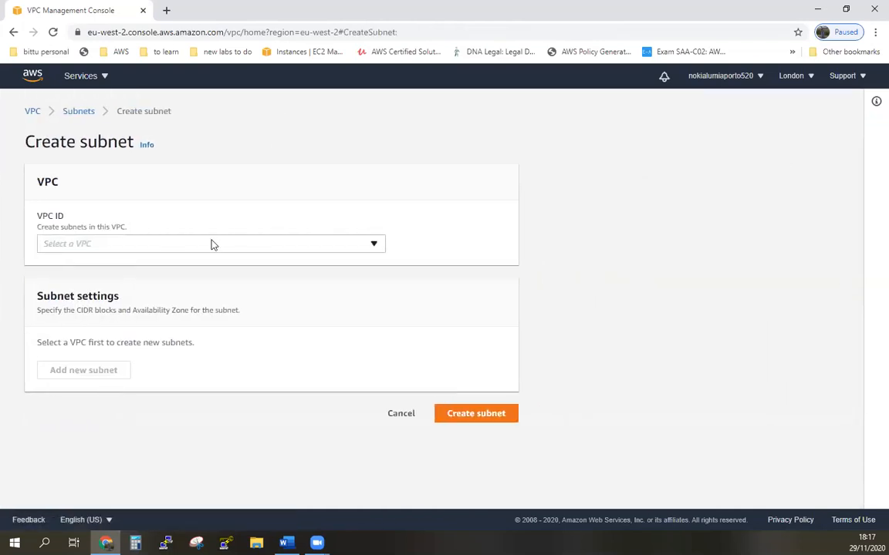
{"action": "left_click", "coordinate": [365, 245]}
{"action": "left_click", "coordinate": [267, 287]}
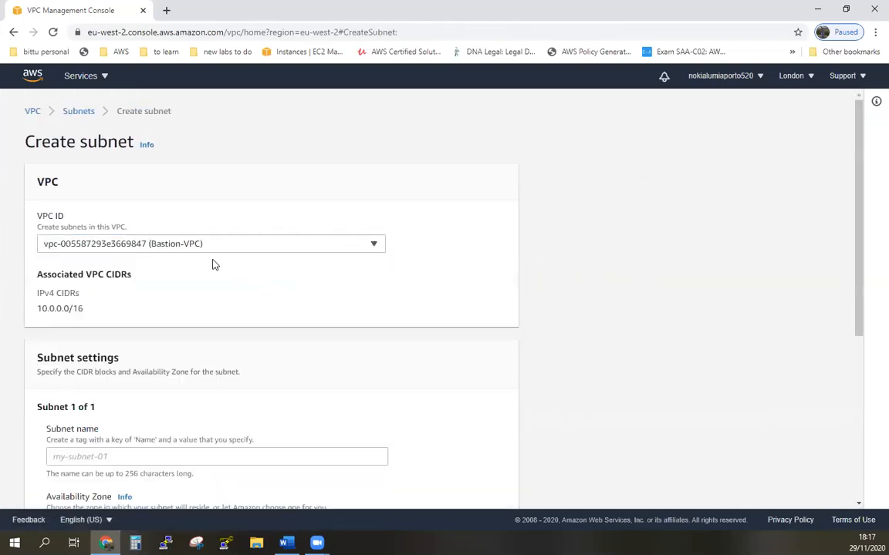
{"action": "scroll", "coordinate": [208, 421], "scroll_direction": "down", "scroll_amount": 2}
{"action": "left_click", "coordinate": [288, 272]}
{"action": "type", "text": "Pri"}
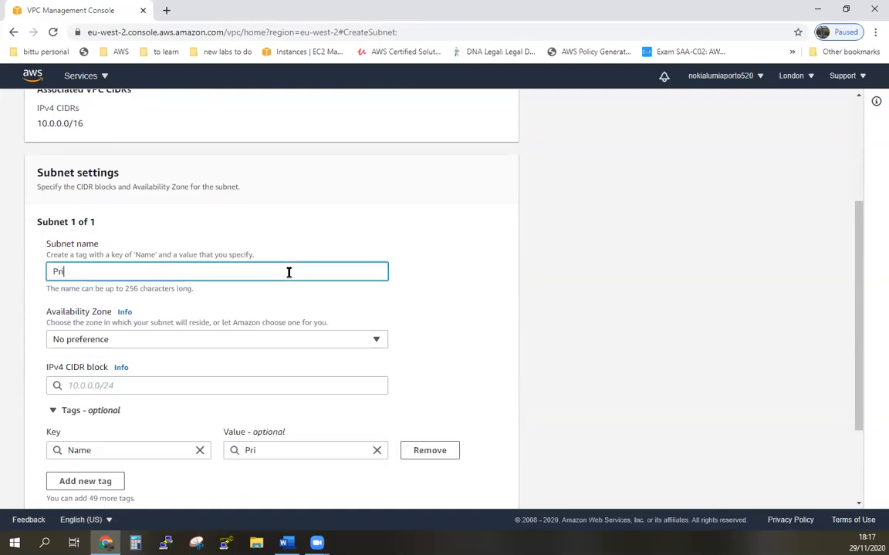
{"action": "type", "text": "vate-sub"}
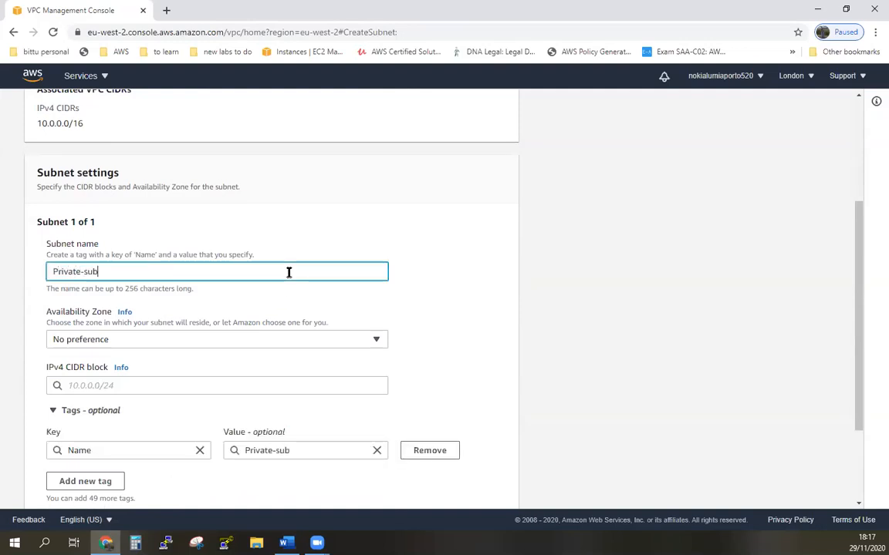
{"action": "left_click", "coordinate": [370, 340]}
{"action": "left_click", "coordinate": [328, 397]}
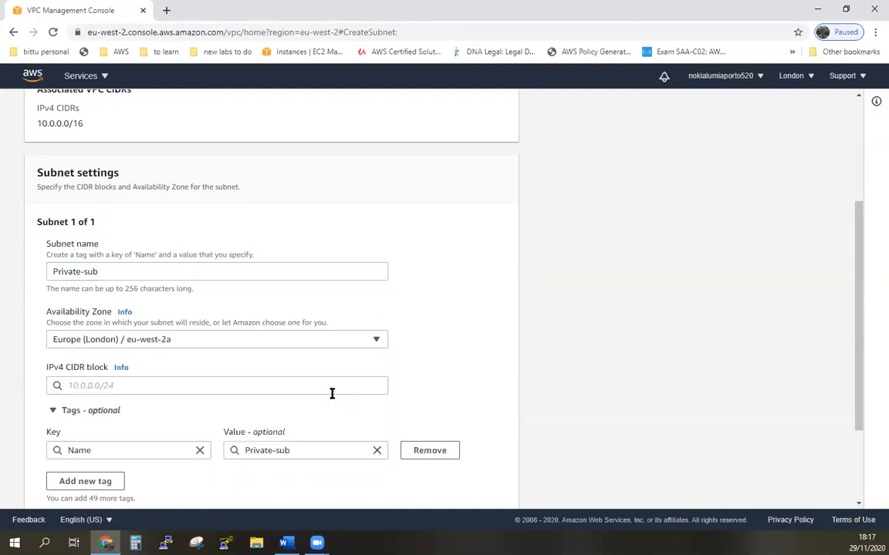
Give the Private-sub subnet the IPv4 CIDR block 10.0.20.0/24 and create it
{"action": "left_click", "coordinate": [333, 387]}
{"action": "type", "text": "10"}
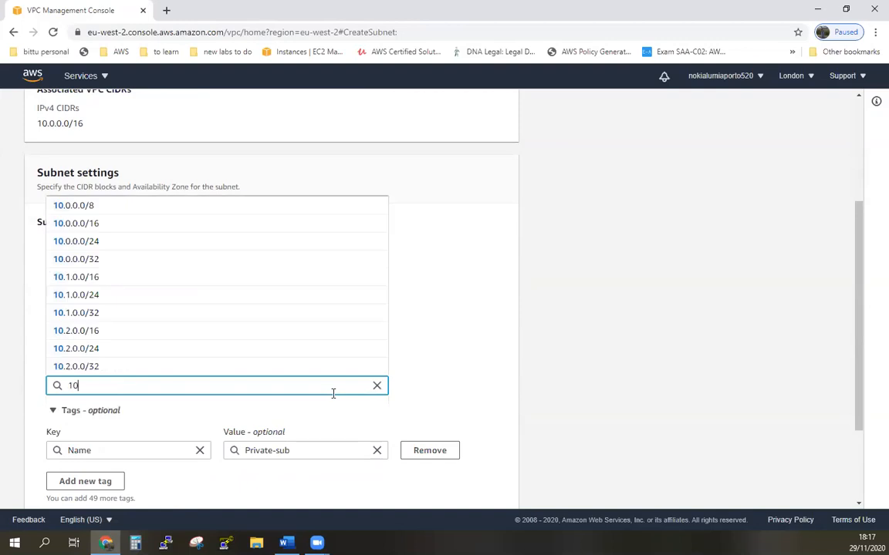
{"action": "type", "text": ".0."}
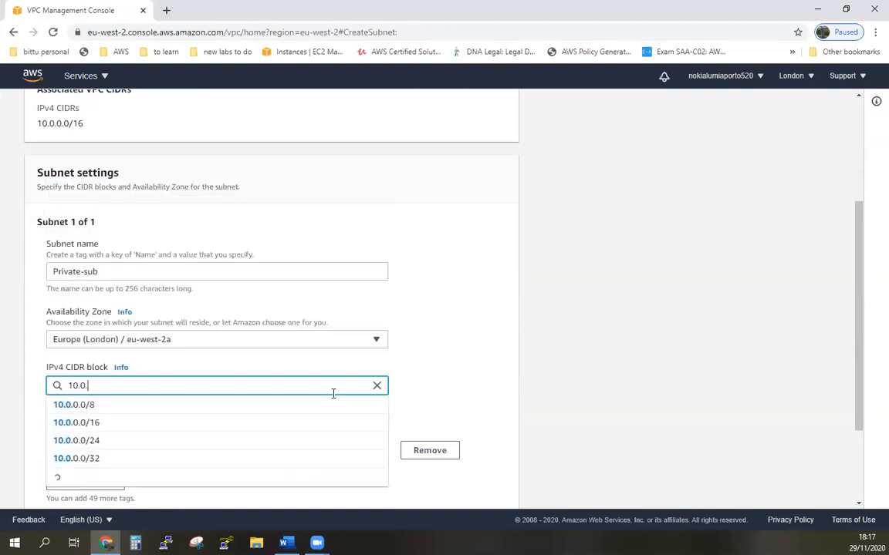
{"action": "type", "text": "20."}
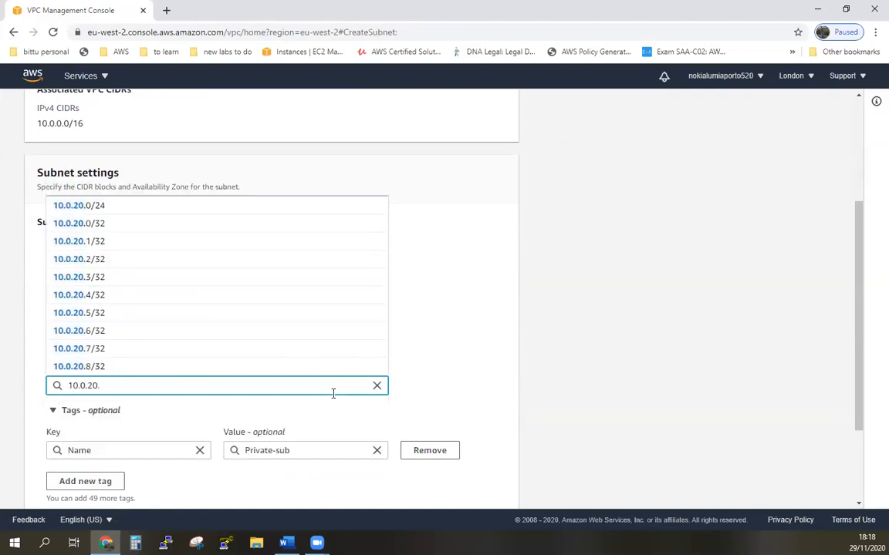
{"action": "type", "text": "0"}
{"action": "type", "text": "/24"}
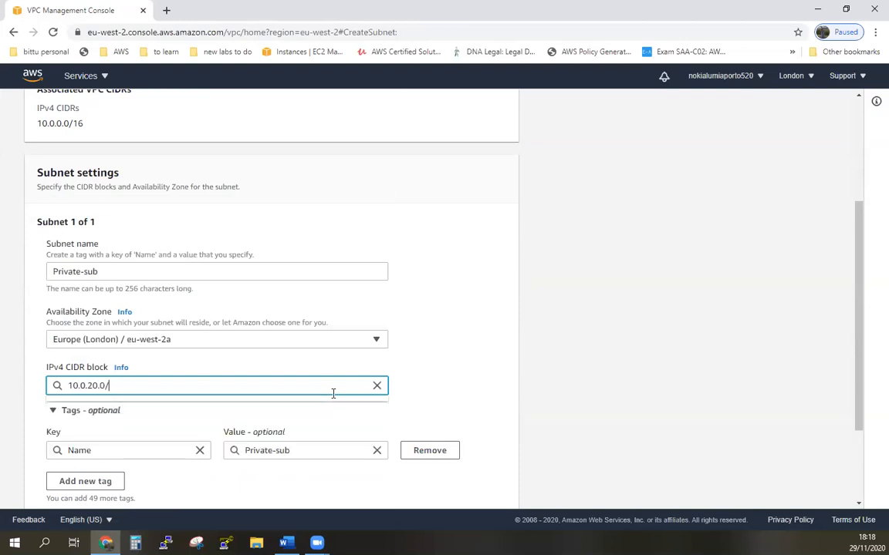
{"action": "left_click", "coordinate": [514, 411]}
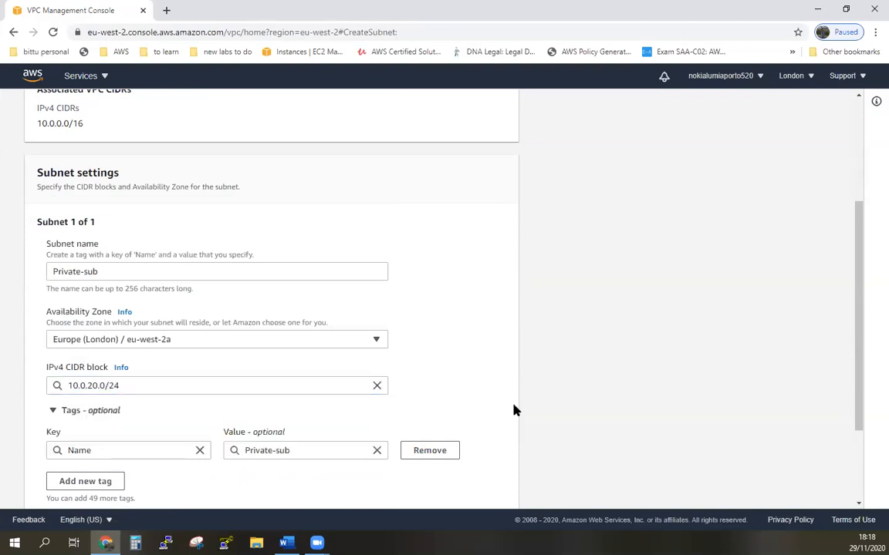
{"action": "scroll", "coordinate": [514, 410], "scroll_direction": "down", "scroll_amount": 3}
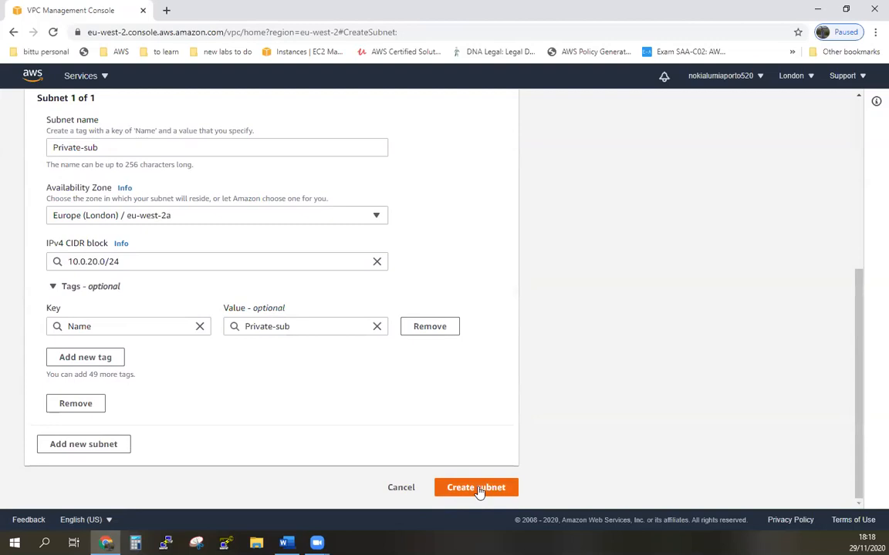
{"action": "left_click", "coordinate": [491, 489]}
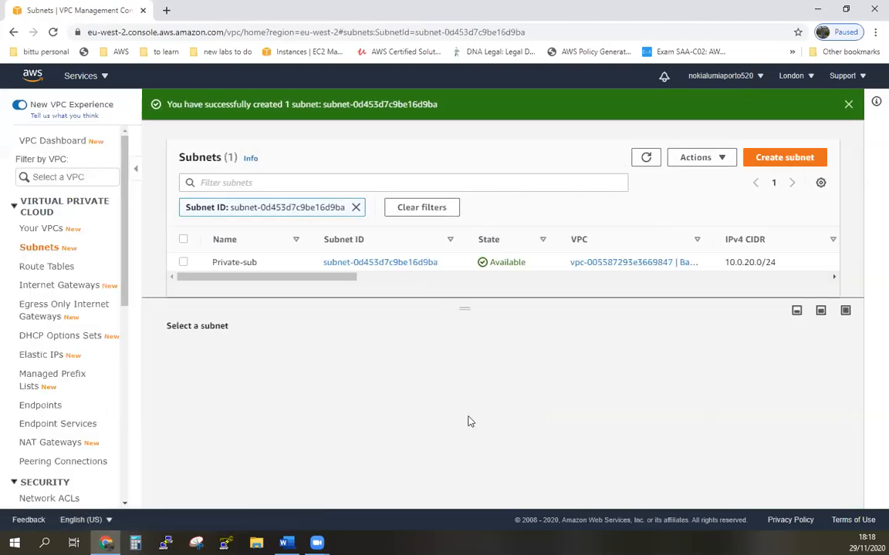
Create a route table named Private-rt in Bastion-VPC and return to the route table list
{"action": "left_click", "coordinate": [183, 263]}
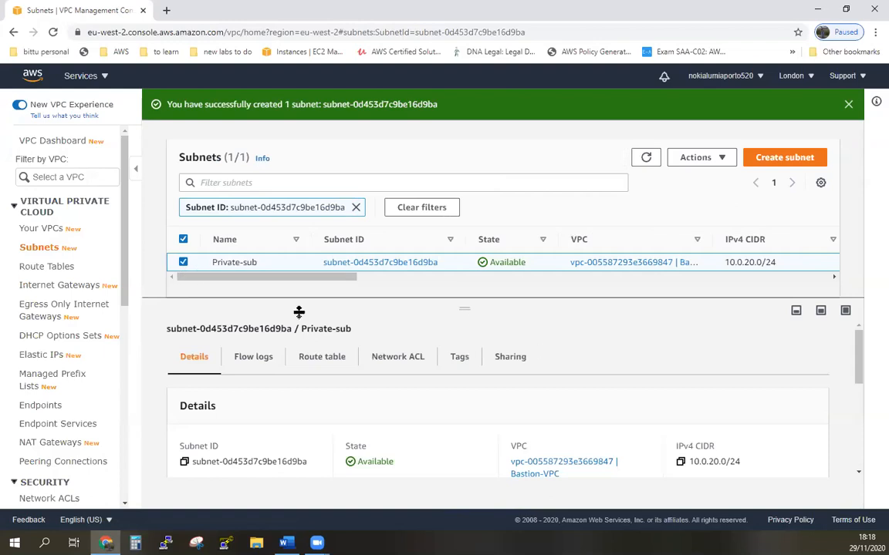
{"action": "left_click", "coordinate": [35, 267]}
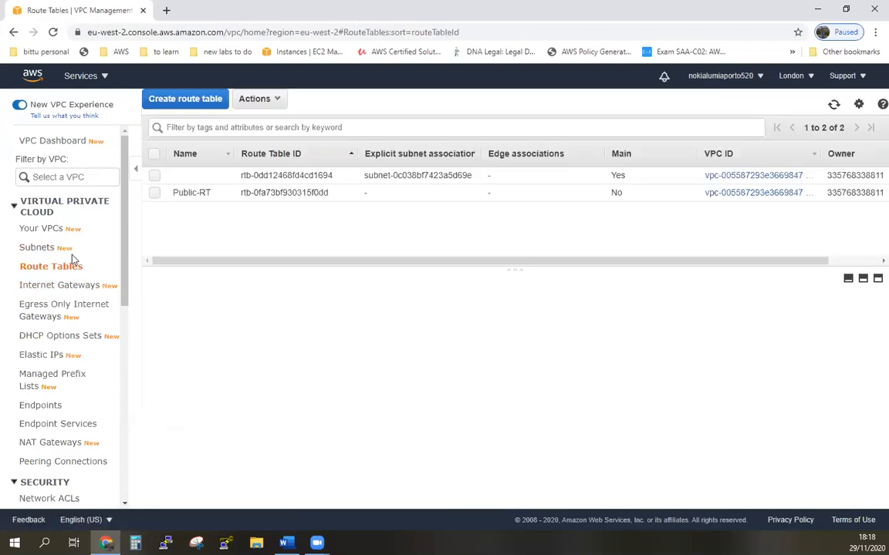
{"action": "left_click", "coordinate": [171, 98]}
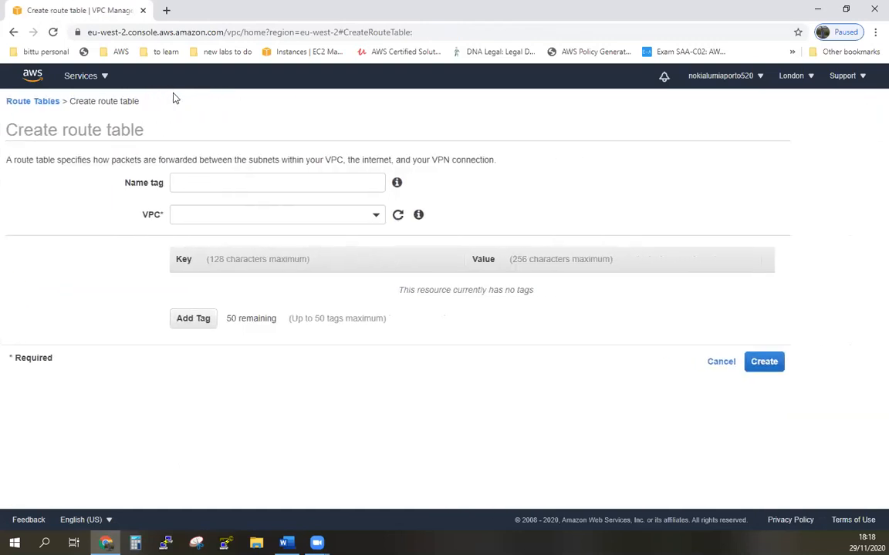
{"action": "left_click", "coordinate": [251, 177]}
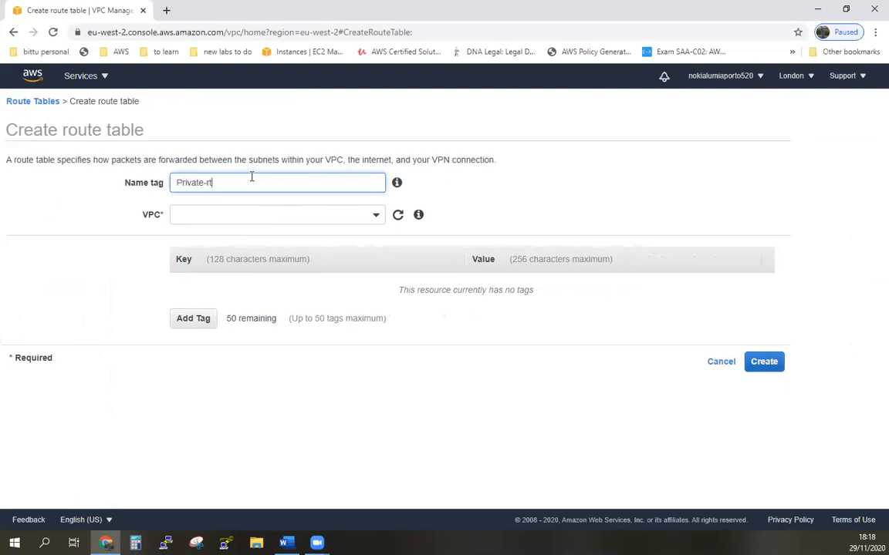
{"action": "left_click", "coordinate": [369, 214]}
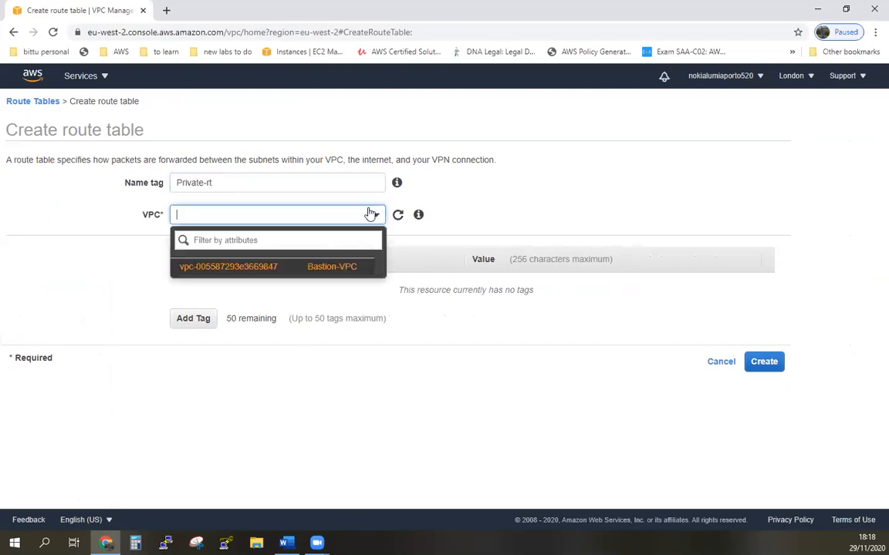
{"action": "left_click", "coordinate": [347, 267]}
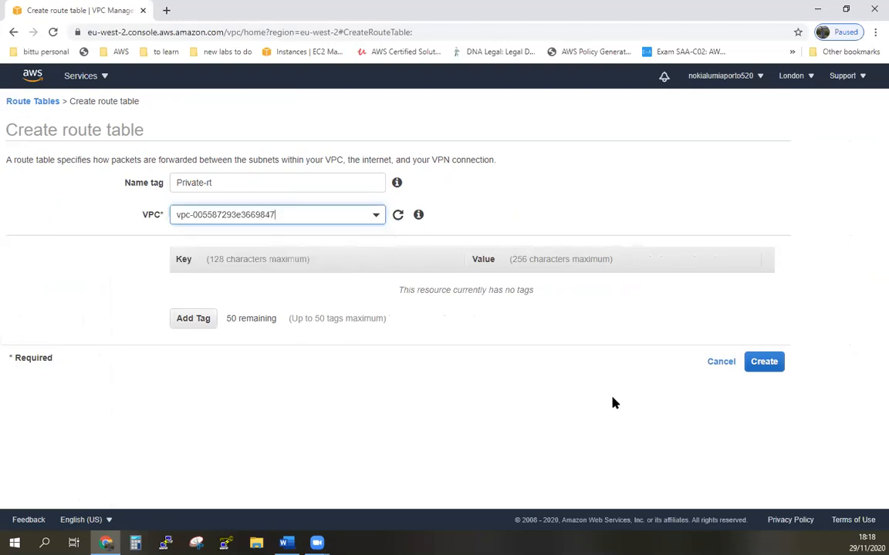
{"action": "left_click", "coordinate": [765, 368]}
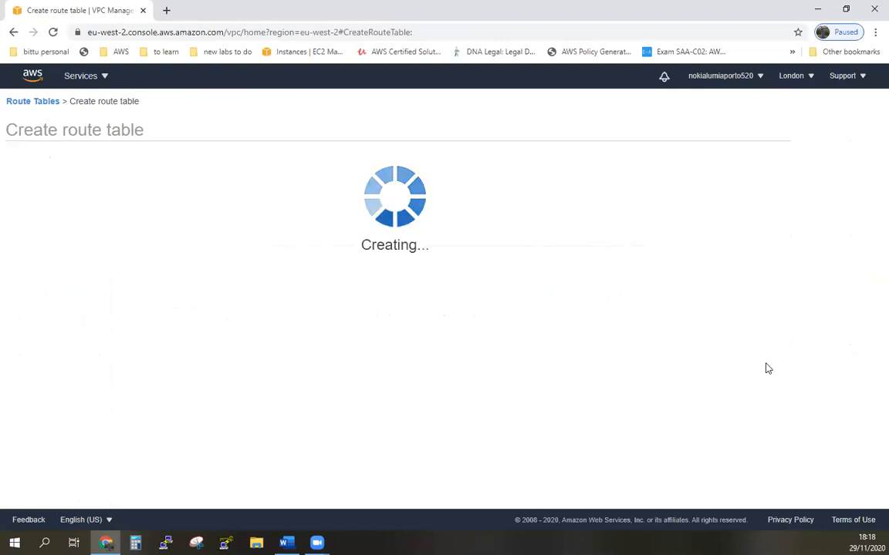
{"action": "left_click", "coordinate": [566, 246]}
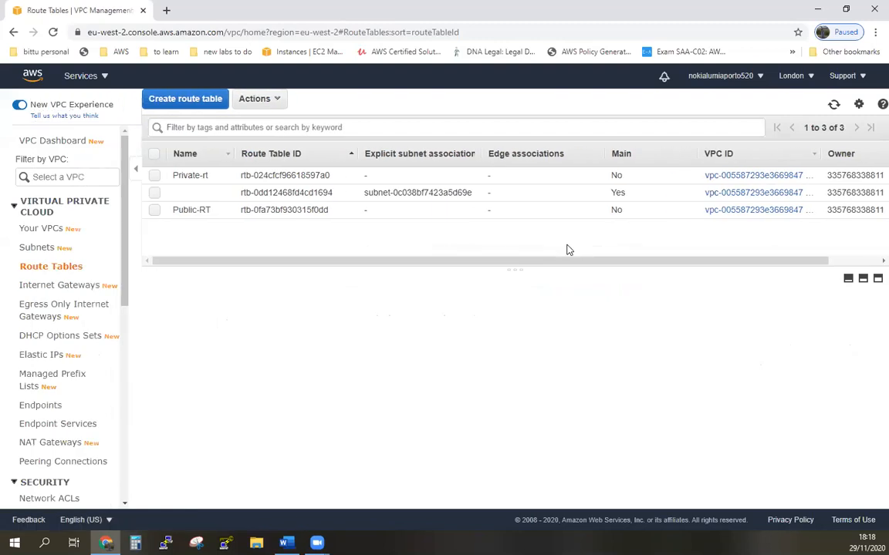
Associate the Private-sub subnet with the Private-rt route table and save the association
{"action": "left_click", "coordinate": [154, 176]}
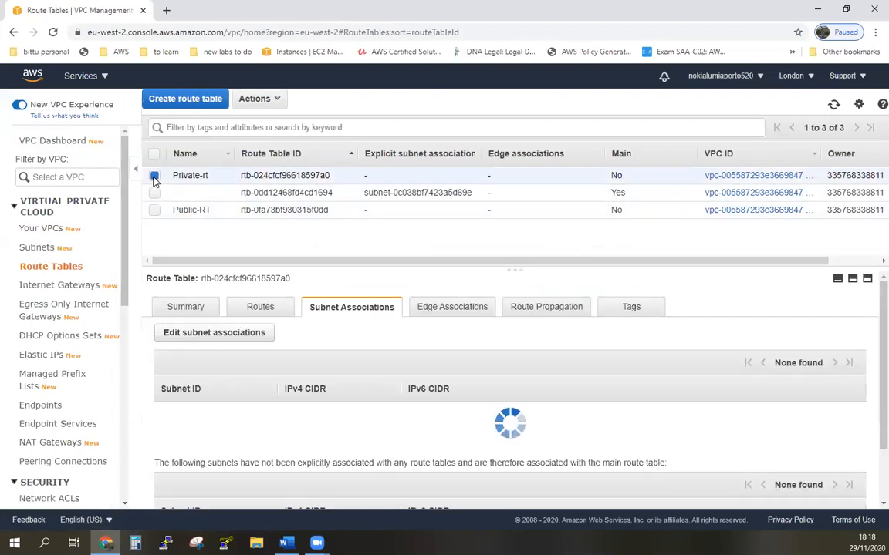
{"action": "left_click", "coordinate": [266, 306]}
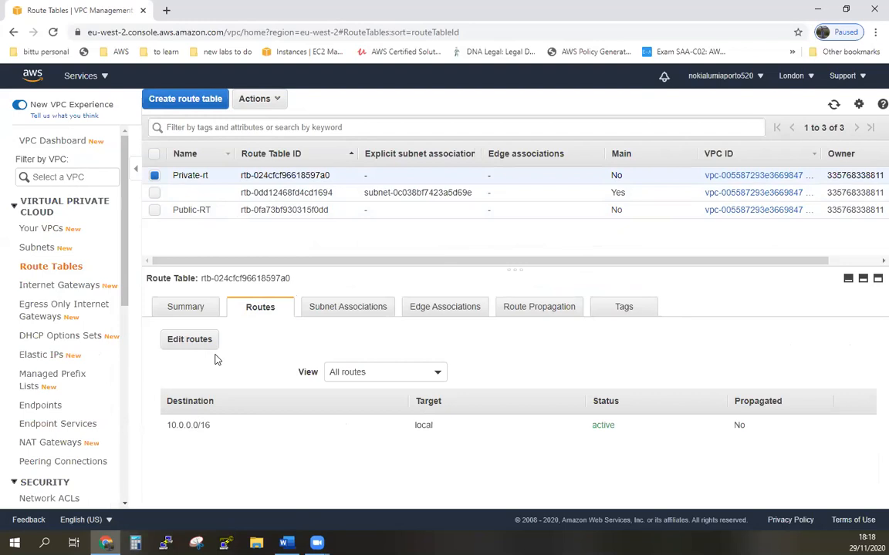
{"action": "left_click", "coordinate": [334, 306]}
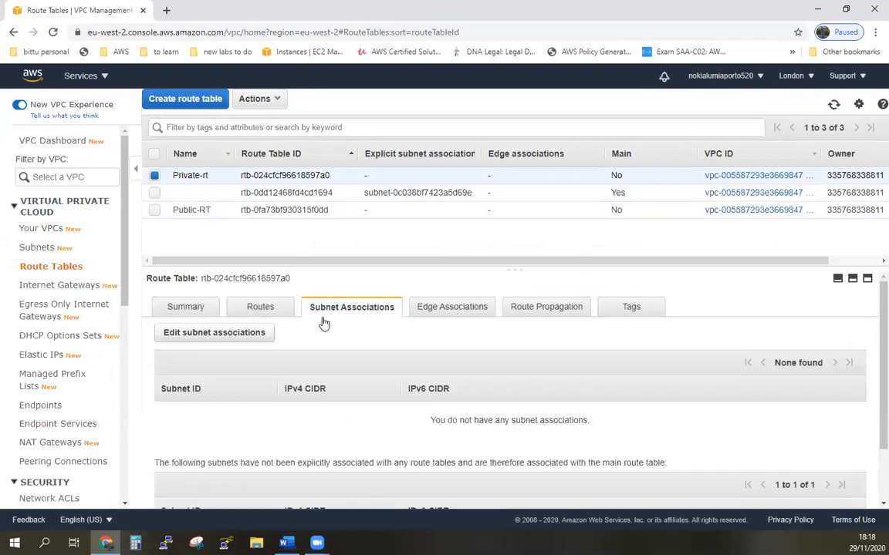
{"action": "left_click", "coordinate": [218, 332]}
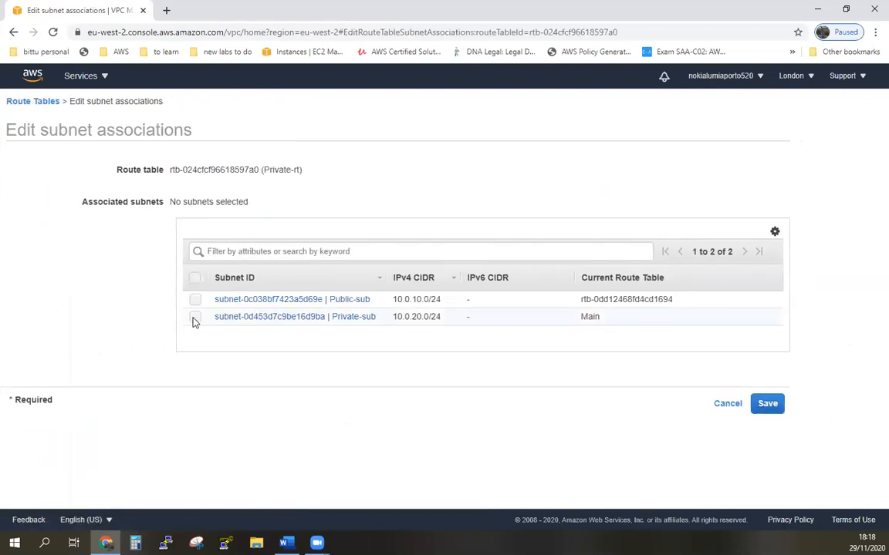
{"action": "left_click", "coordinate": [195, 319]}
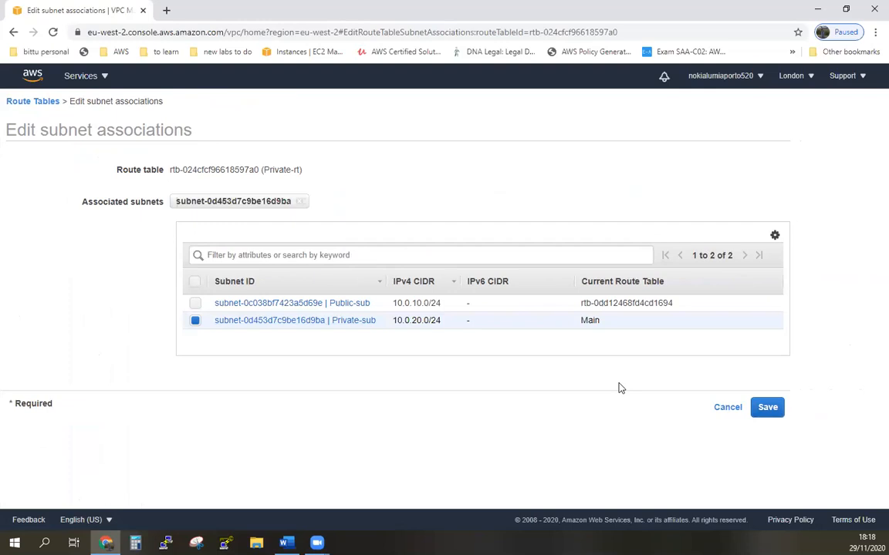
{"action": "left_click", "coordinate": [768, 408]}
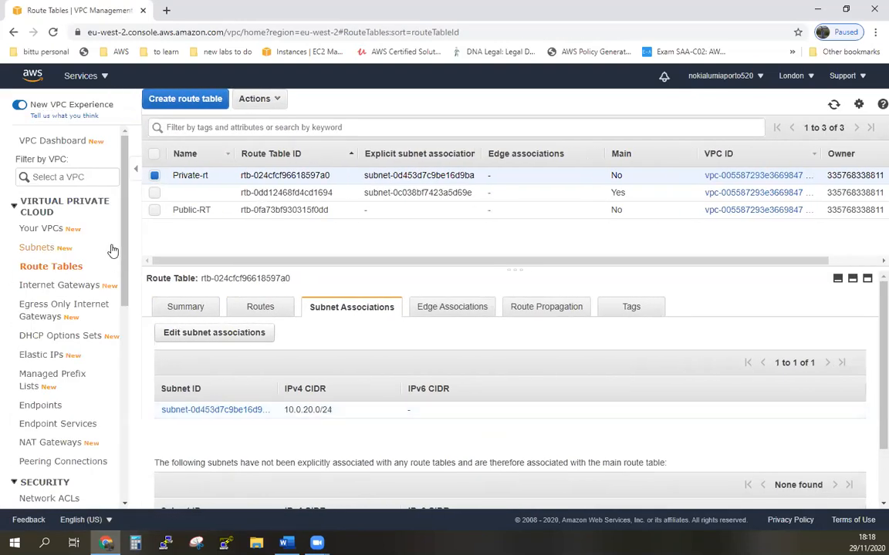
Start launching a new EC2 instance from the Microsoft Windows Server 2016 Base image
{"action": "left_click_drag", "start_coordinate": [125, 252], "coordinate": [119, 370]}
{"action": "scroll", "coordinate": [108, 318], "scroll_direction": "up", "scroll_amount": 4}
{"action": "left_click", "coordinate": [77, 76]}
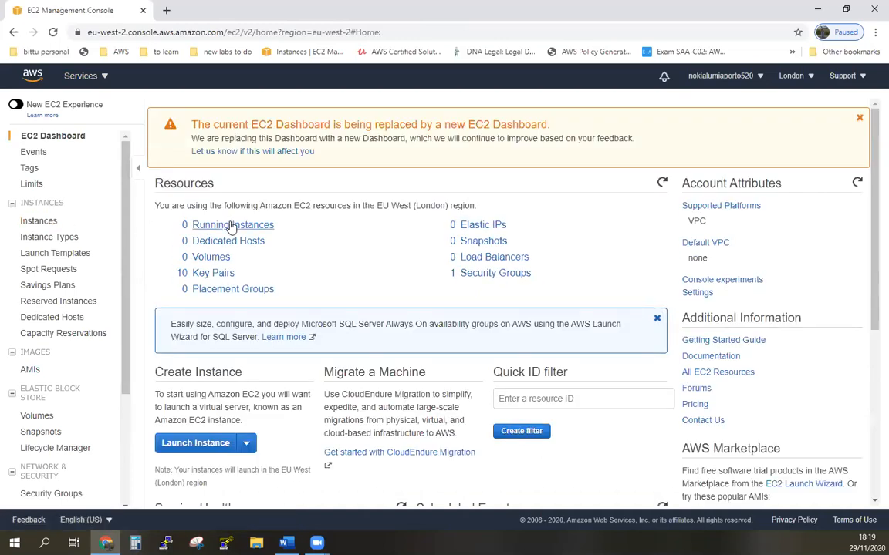
{"action": "left_click", "coordinate": [231, 225]}
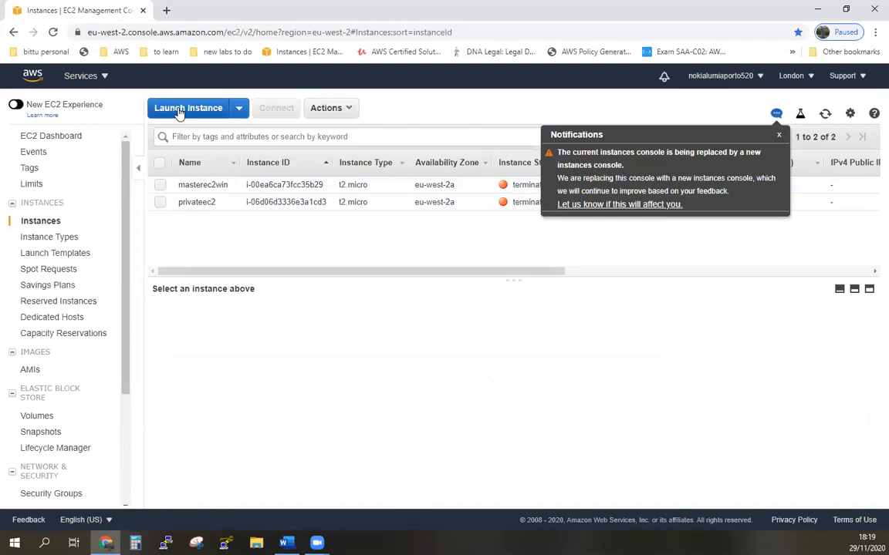
{"action": "left_click", "coordinate": [179, 111]}
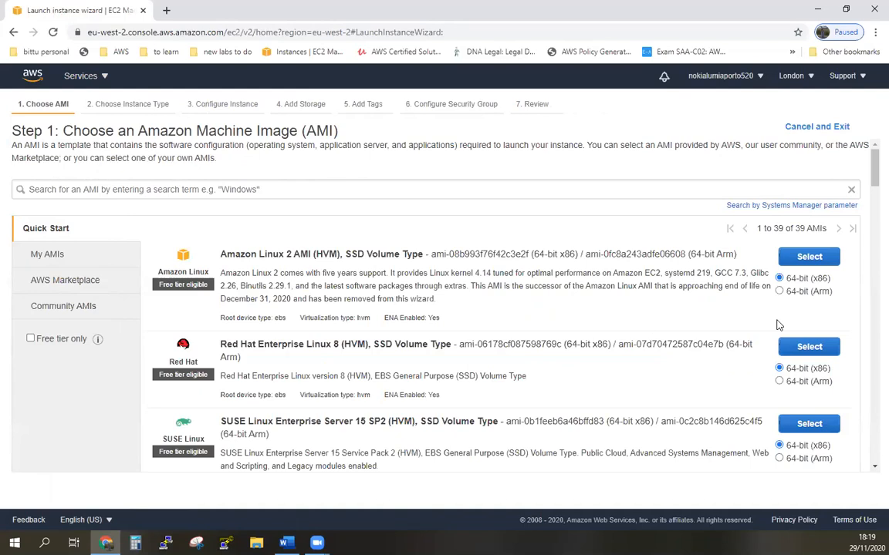
{"action": "scroll", "coordinate": [779, 325], "scroll_direction": "down", "scroll_amount": 1}
{"action": "scroll", "coordinate": [779, 324], "scroll_direction": "down", "scroll_amount": 12}
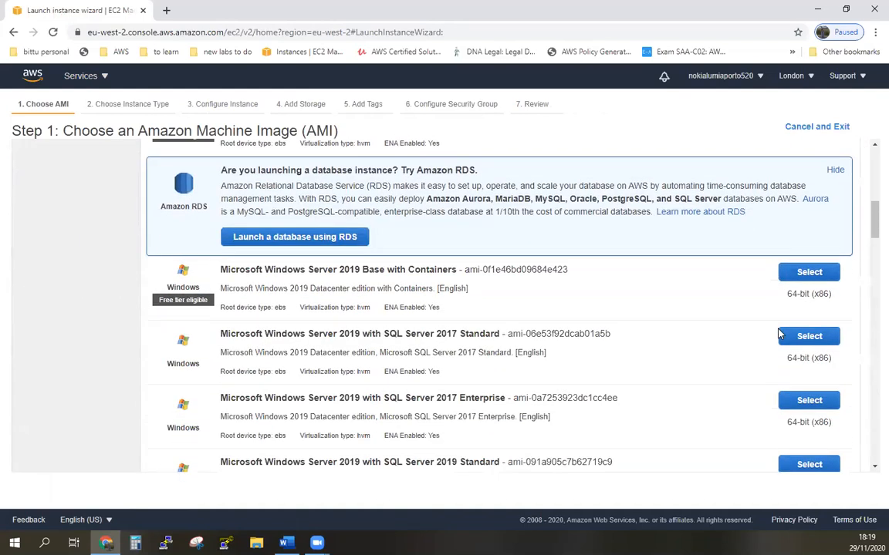
{"action": "scroll", "coordinate": [779, 334], "scroll_direction": "down", "scroll_amount": 2}
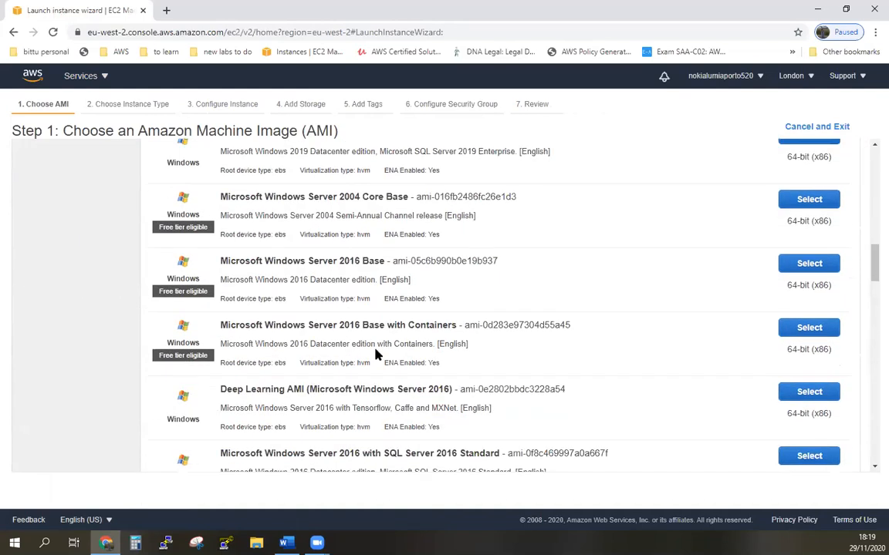
{"action": "left_click", "coordinate": [809, 264]}
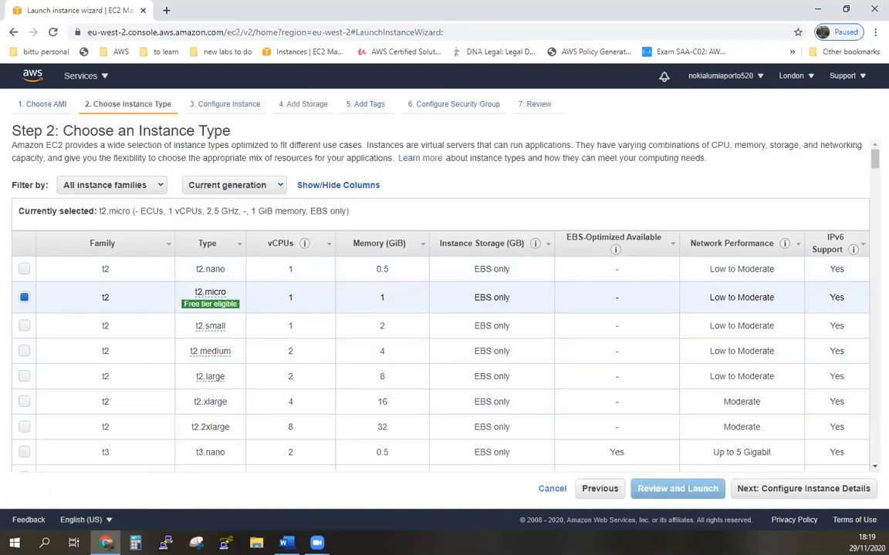
Keep the t2.micro type, Bastion-VPC network and Public-sub subnet, enable auto-assigned public IP, and continue to the storage settings
{"action": "left_click", "coordinate": [795, 489]}
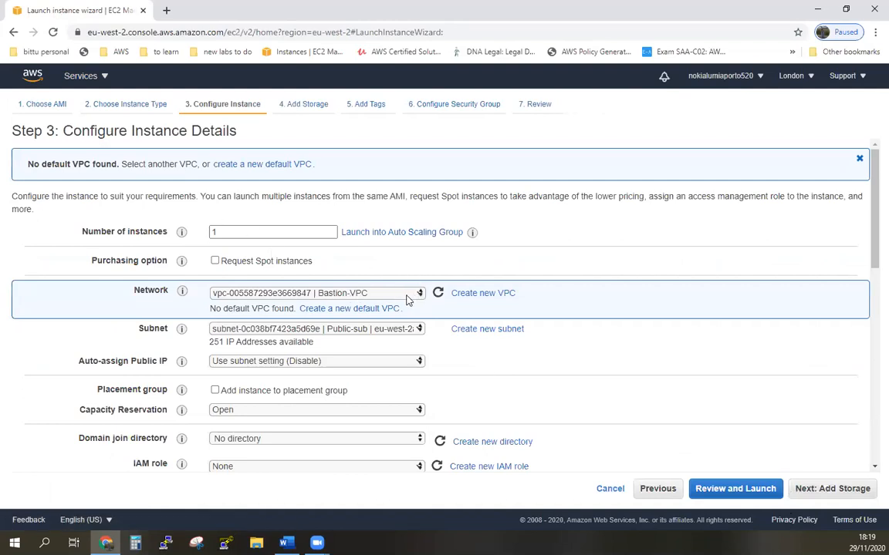
{"action": "left_click", "coordinate": [413, 362]}
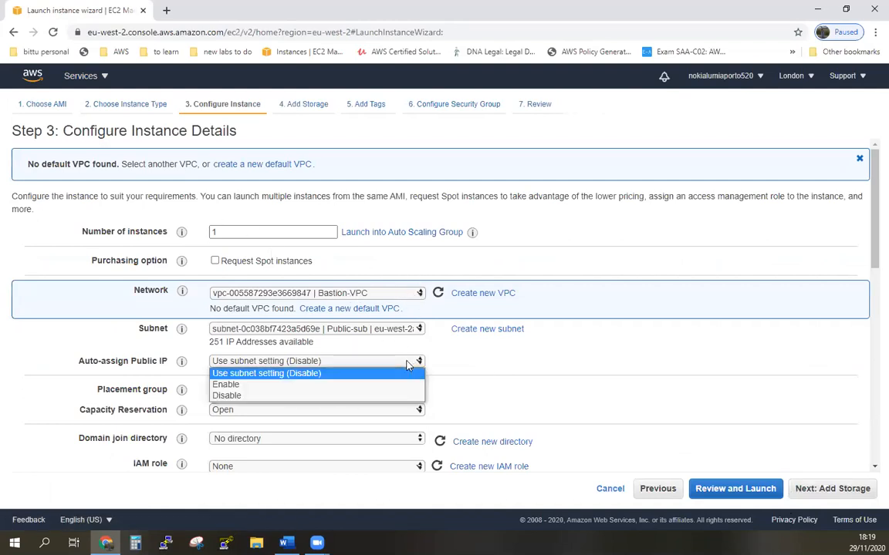
{"action": "left_click", "coordinate": [260, 385]}
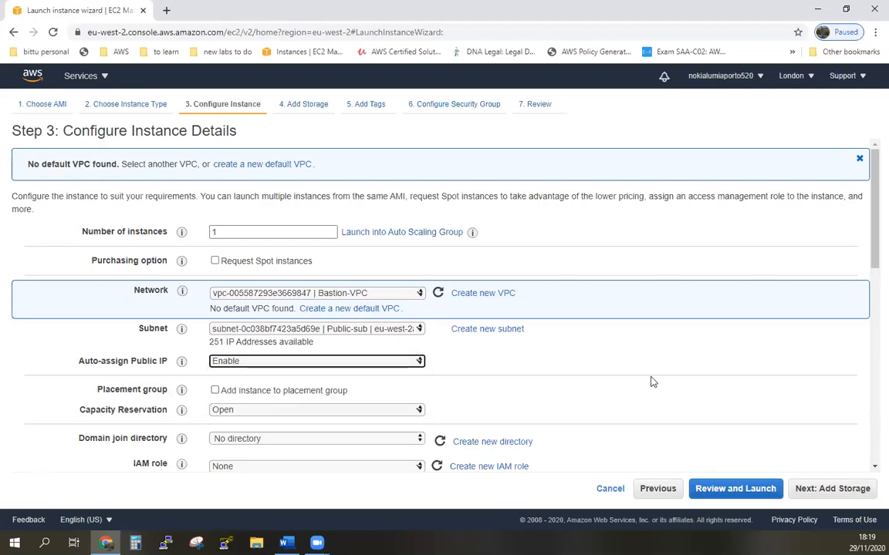
{"action": "scroll", "coordinate": [651, 382], "scroll_direction": "down", "scroll_amount": 3}
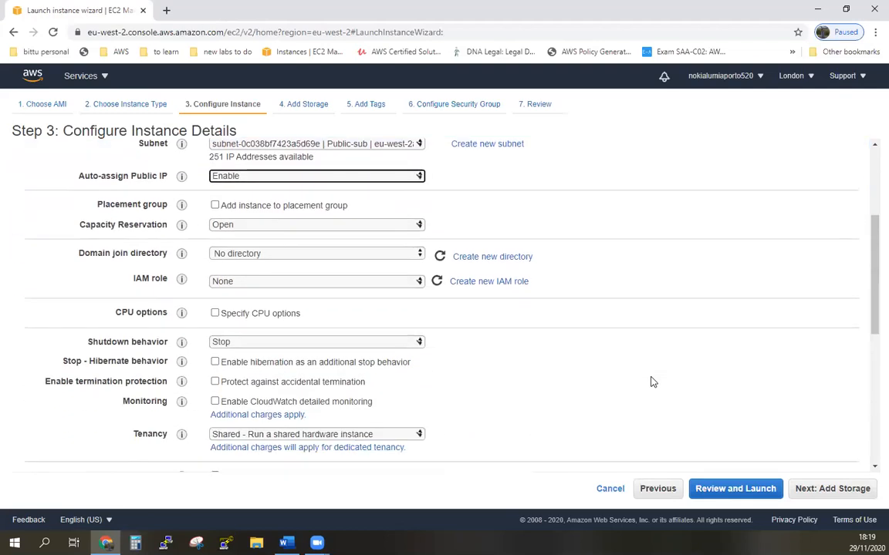
{"action": "scroll", "coordinate": [806, 445], "scroll_direction": "down", "scroll_amount": 1}
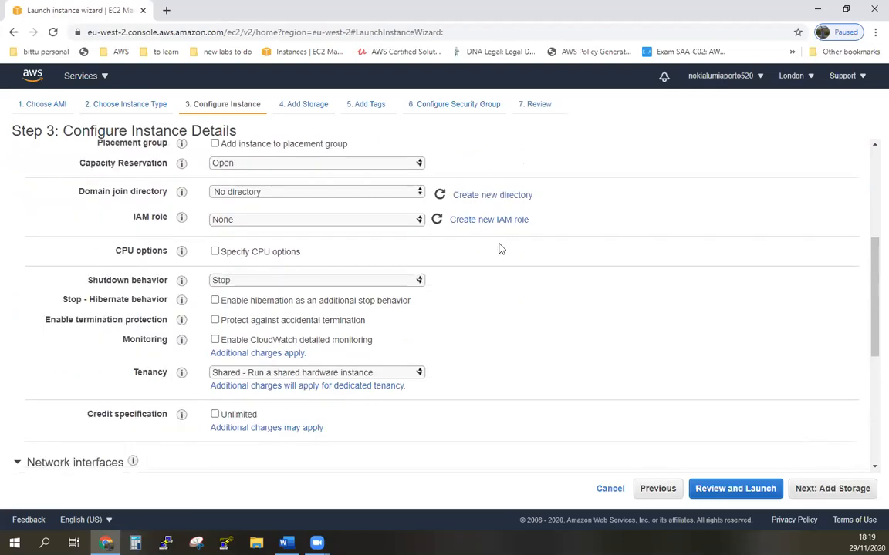
{"action": "scroll", "coordinate": [581, 270], "scroll_direction": "down", "scroll_amount": 5}
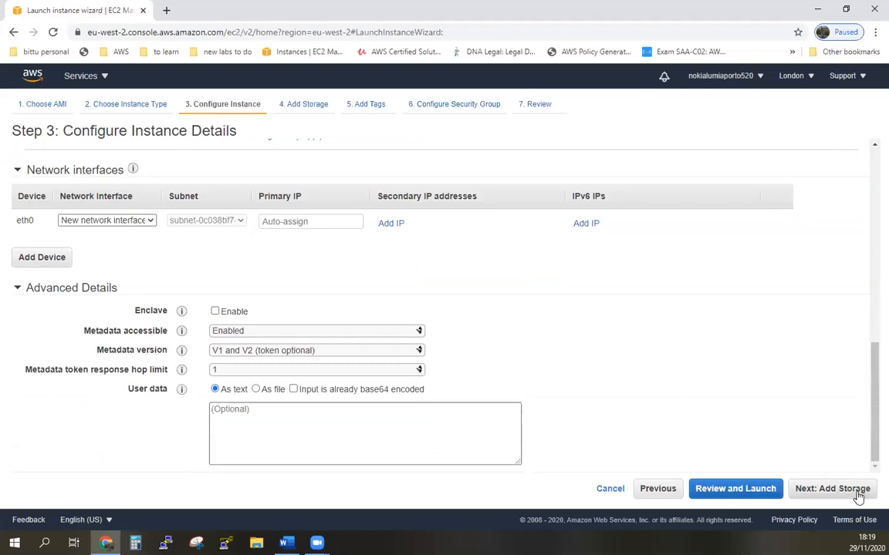
{"action": "left_click", "coordinate": [859, 498]}
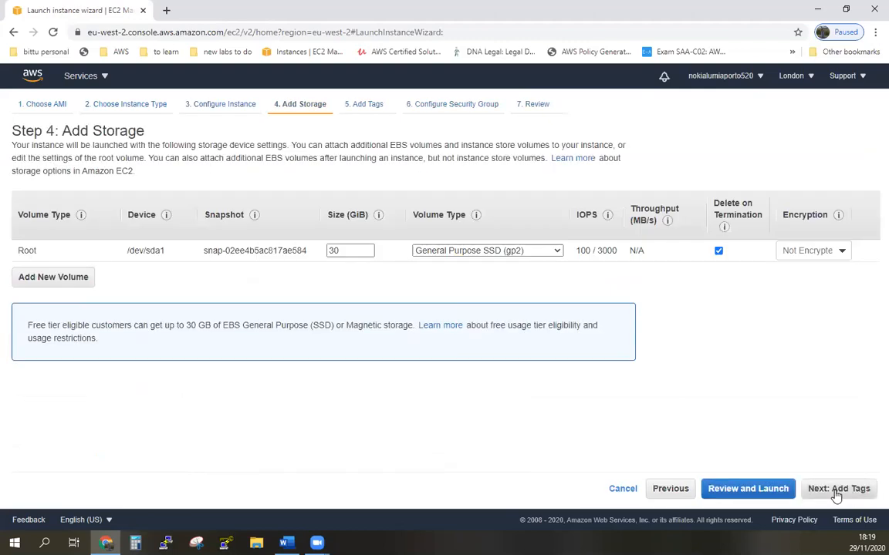
Keep the default storage and add a tag with key Name and value Public-EC2 to the instance
{"action": "left_click", "coordinate": [835, 491]}
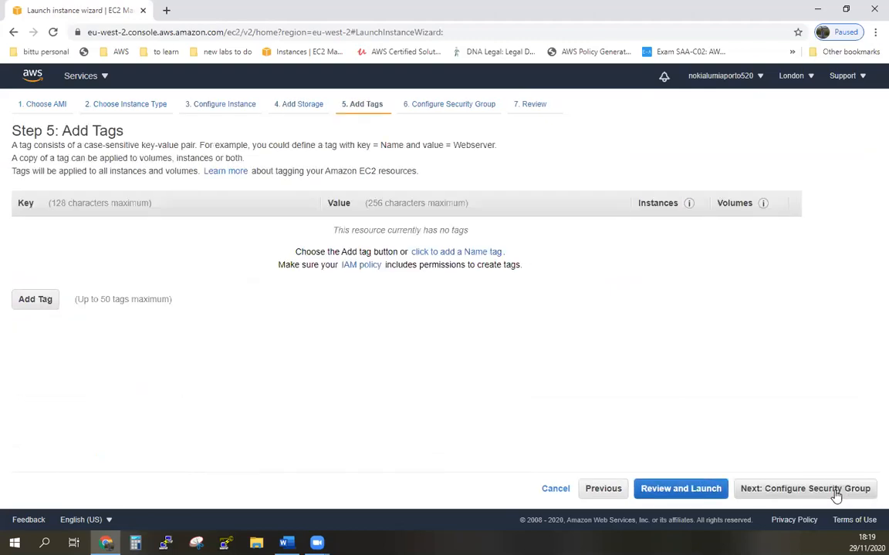
{"action": "left_click", "coordinate": [15, 302]}
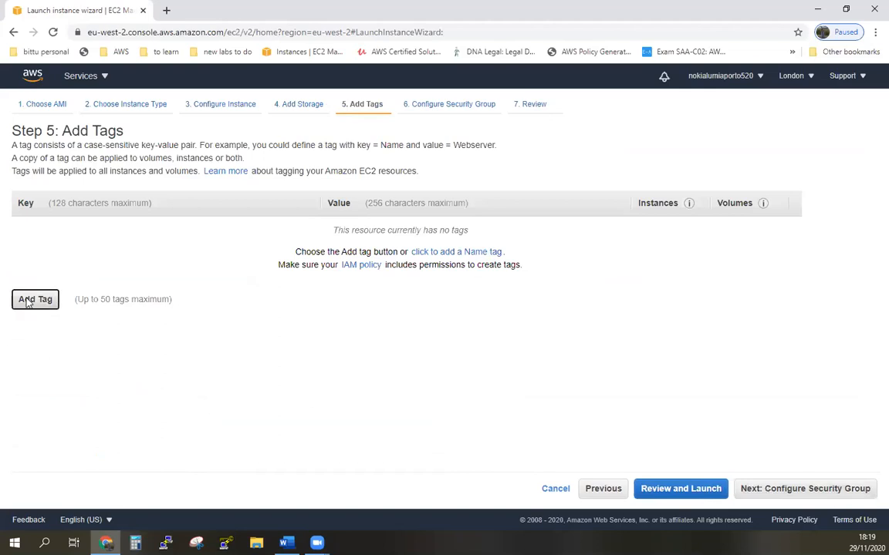
{"action": "type", "text": "Name"}
{"action": "key", "text": "Tab"}
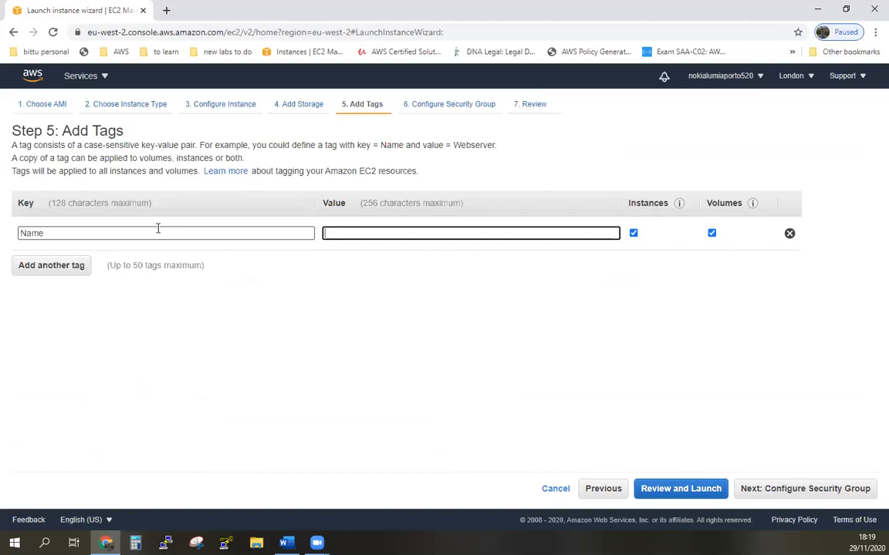
{"action": "type", "text": "Public"}
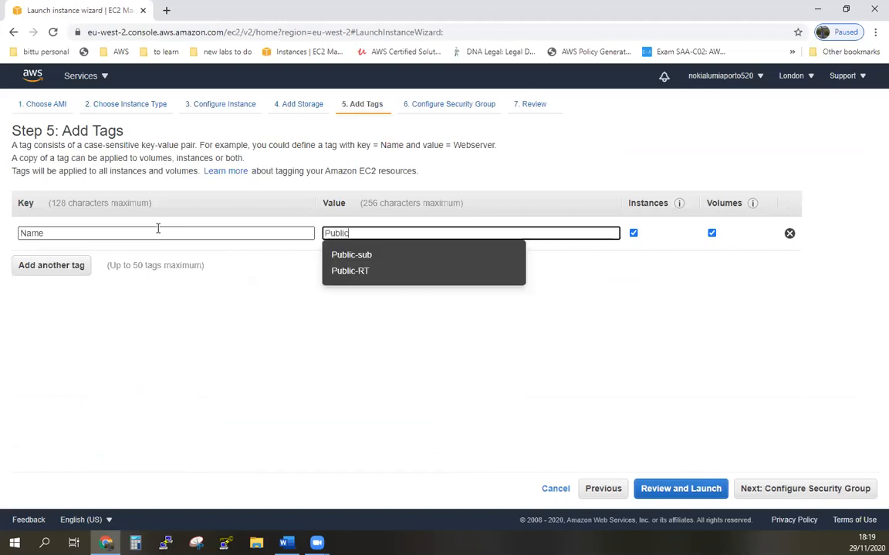
{"action": "type", "text": "-EC2"}
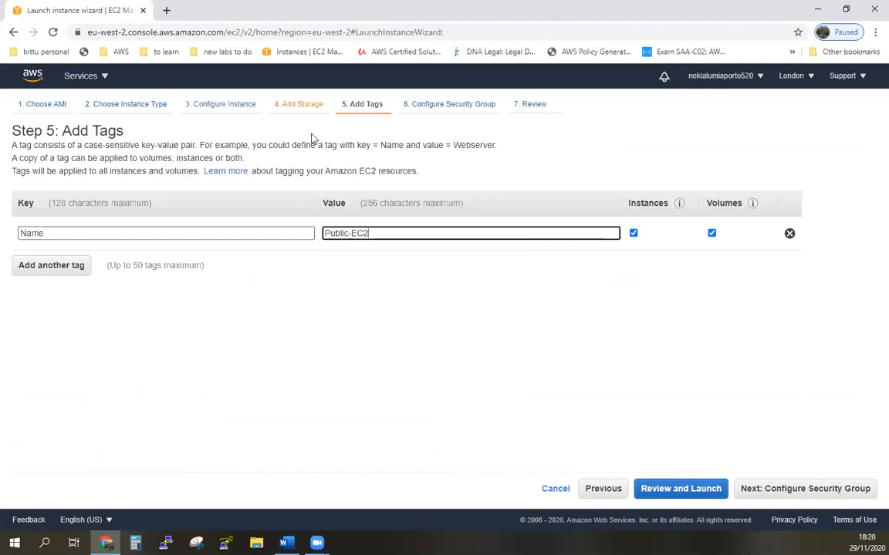
Accept a new security group with the default RDP rule from 0.0.0.0/0 and review the instance launch settings
{"action": "left_click", "coordinate": [797, 494]}
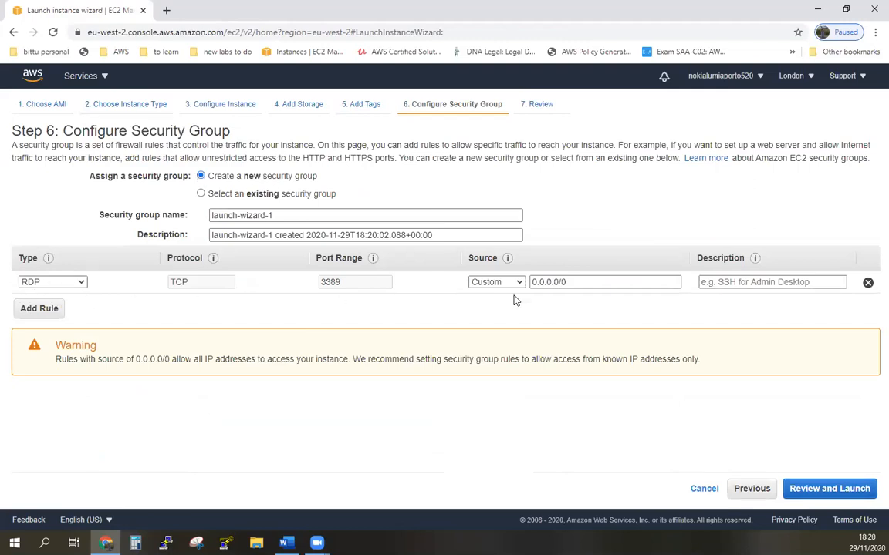
{"action": "left_click", "coordinate": [821, 494]}
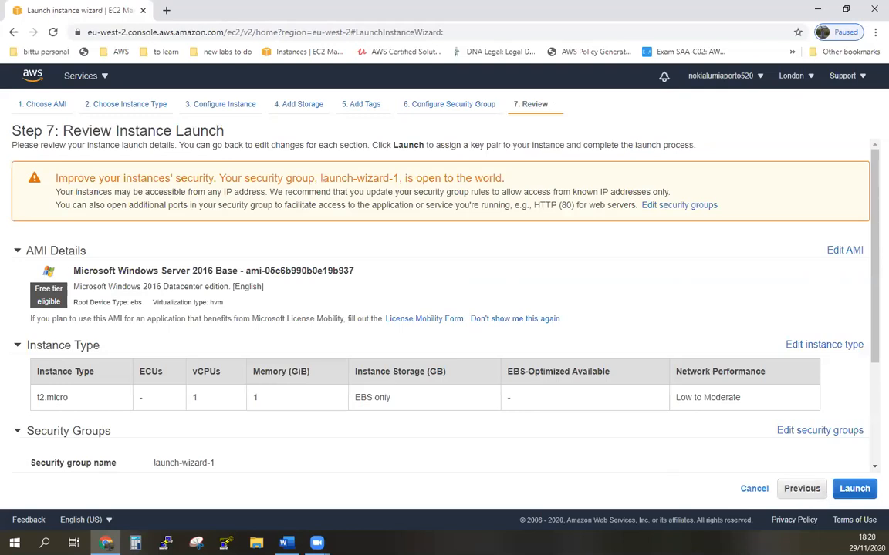
{"action": "scroll", "coordinate": [617, 316], "scroll_direction": "down", "scroll_amount": 2}
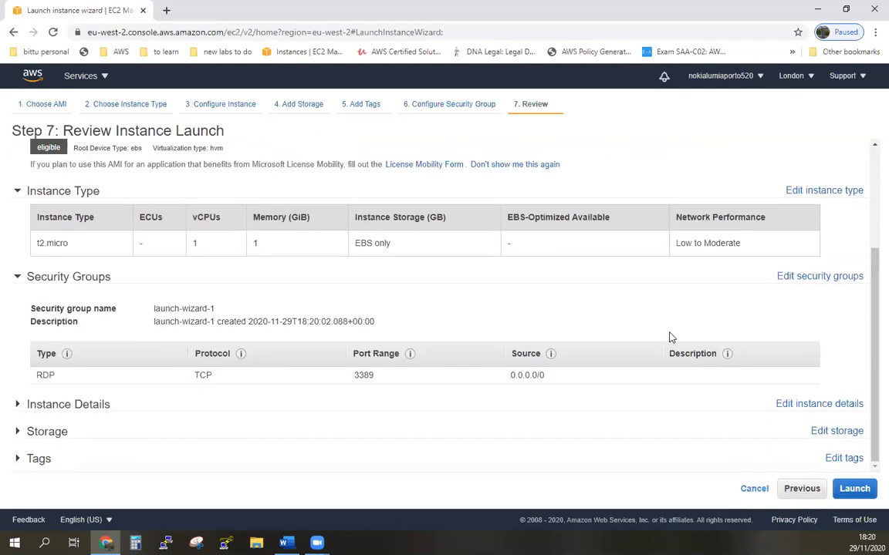
Create and download a new key pair named PUBLIC-EC2KEY, and launch the instance with it
{"action": "left_click", "coordinate": [867, 489]}
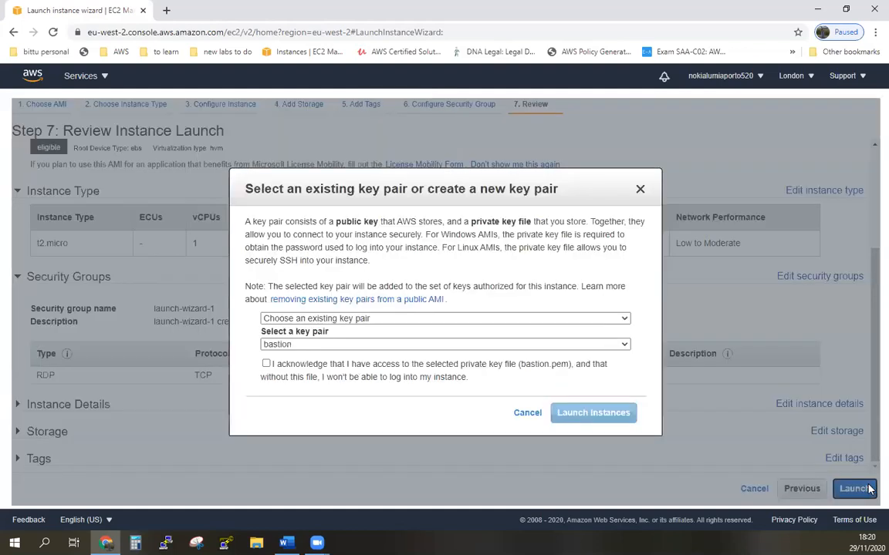
{"action": "left_click", "coordinate": [614, 321]}
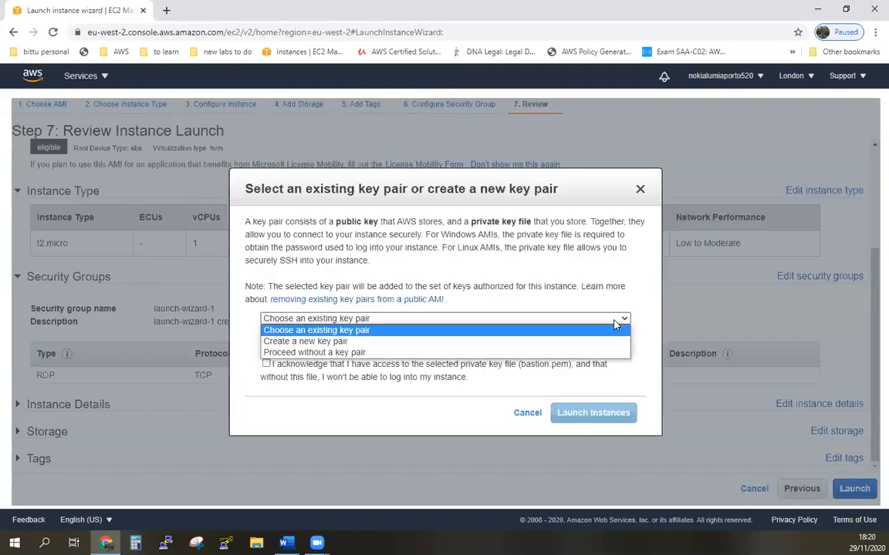
{"action": "left_click", "coordinate": [554, 340]}
{"action": "left_click", "coordinate": [440, 347]}
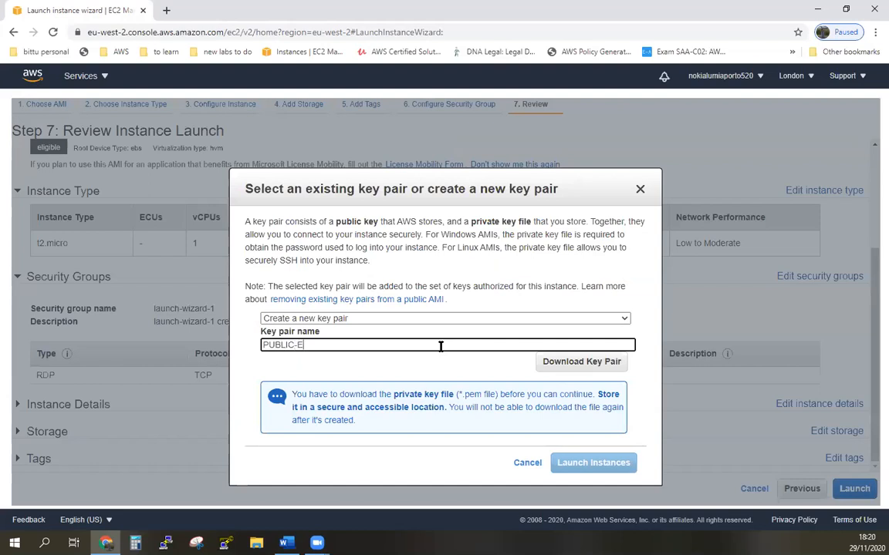
{"action": "type", "text": "PUBLIC-EC2KEY"}
{"action": "left_click", "coordinate": [564, 366]}
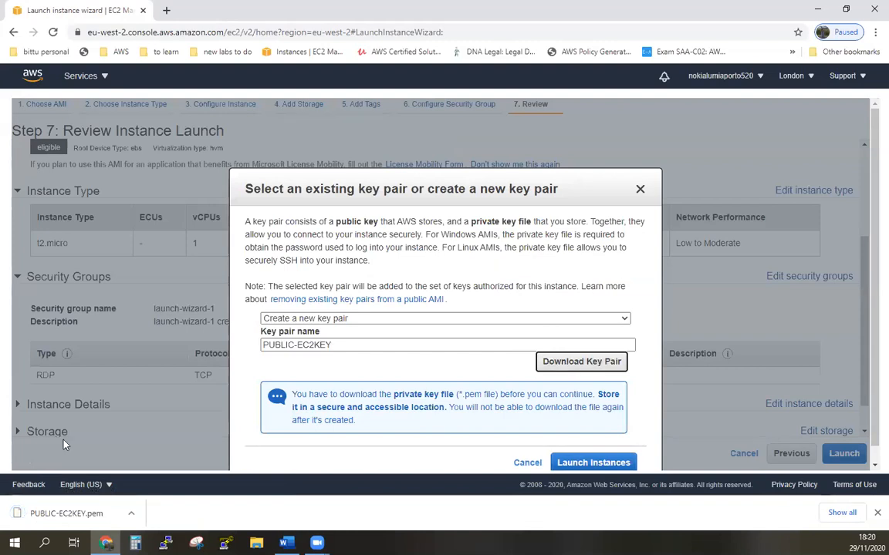
{"action": "left_click", "coordinate": [601, 465]}
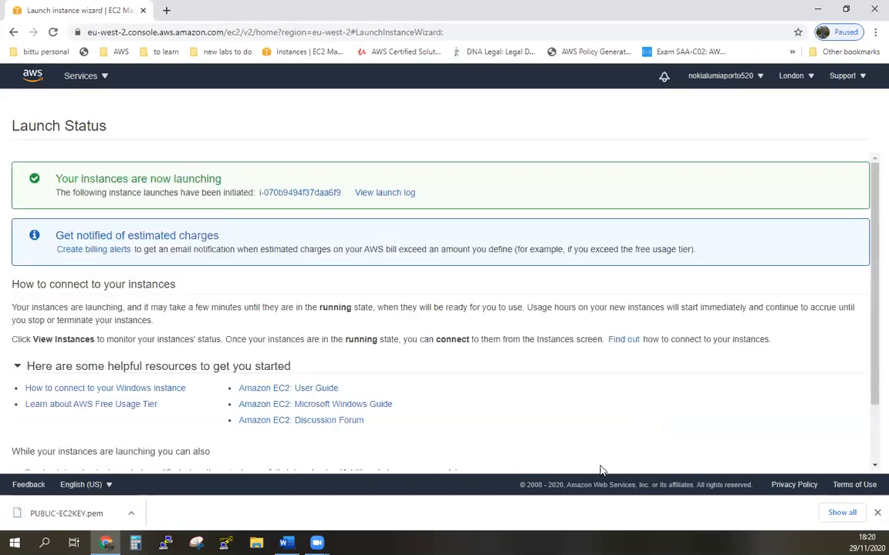
Open the instances list and select Public-EC2 to check its status and its public and private IP addresses
{"action": "scroll", "coordinate": [794, 369], "scroll_direction": "down", "scroll_amount": 2}
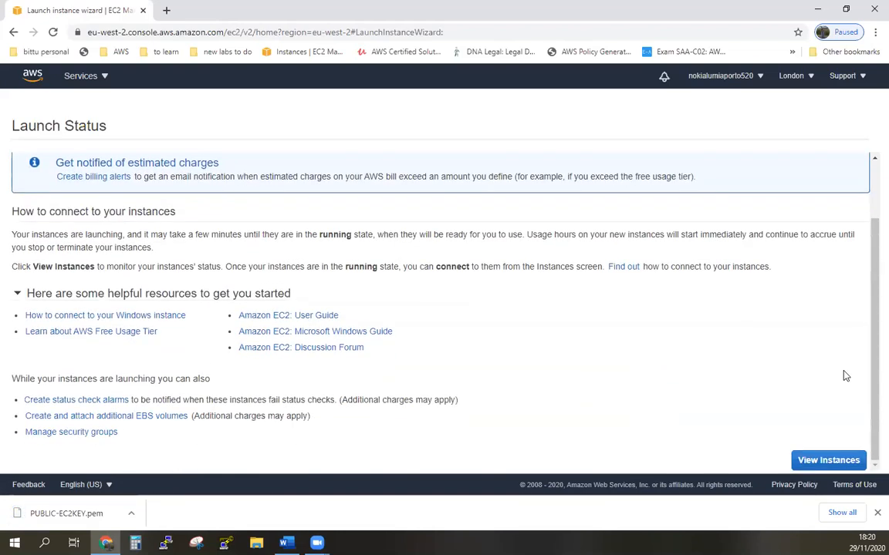
{"action": "left_click", "coordinate": [829, 460]}
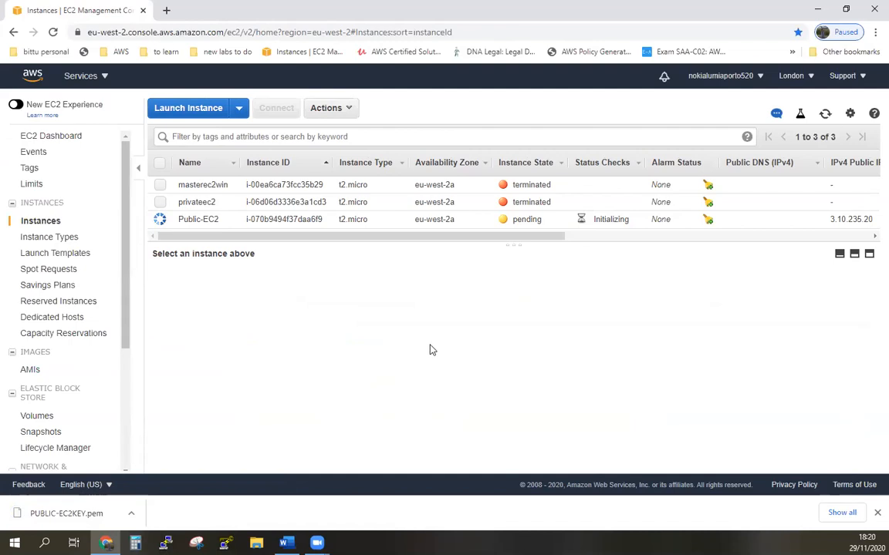
{"action": "left_click_drag", "start_coordinate": [560, 237], "coordinate": [850, 245]}
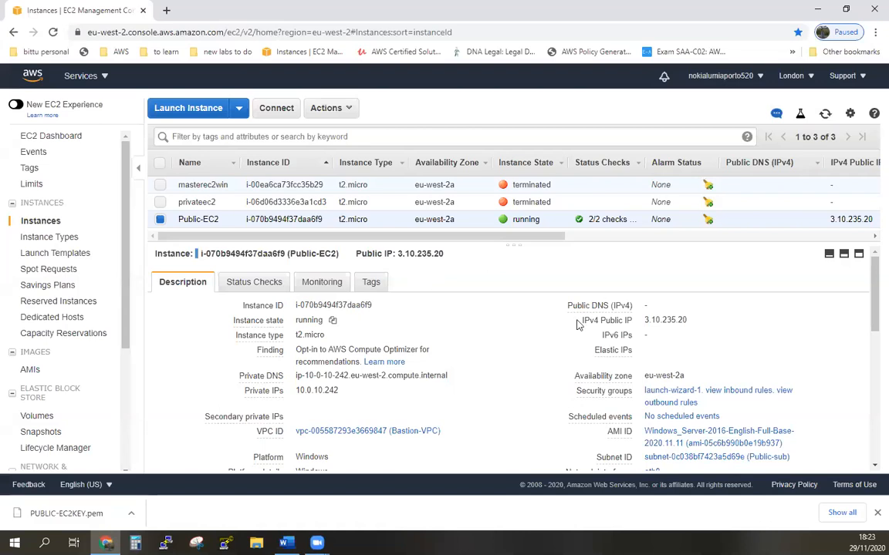
{"action": "left_click", "coordinate": [160, 219]}
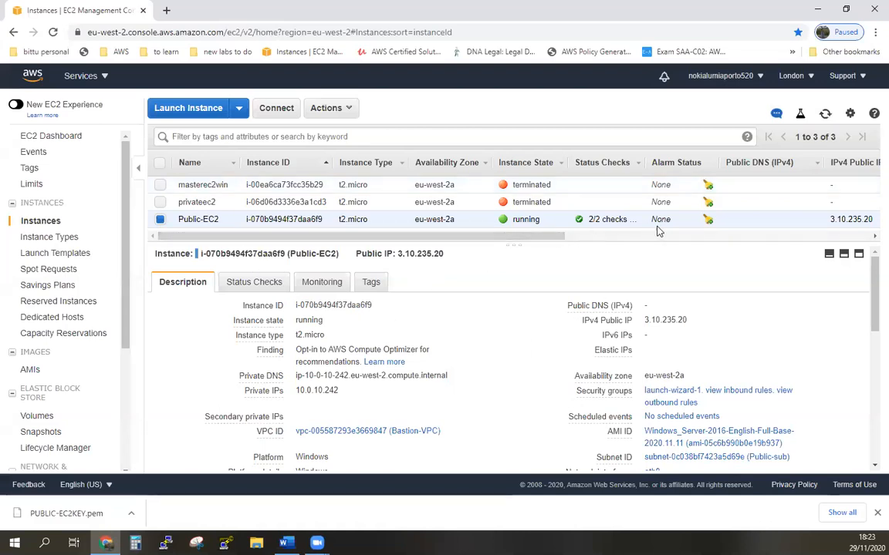
{"action": "mouse_move", "coordinate": [659, 319]}
{"action": "mouse_move", "coordinate": [318, 390]}
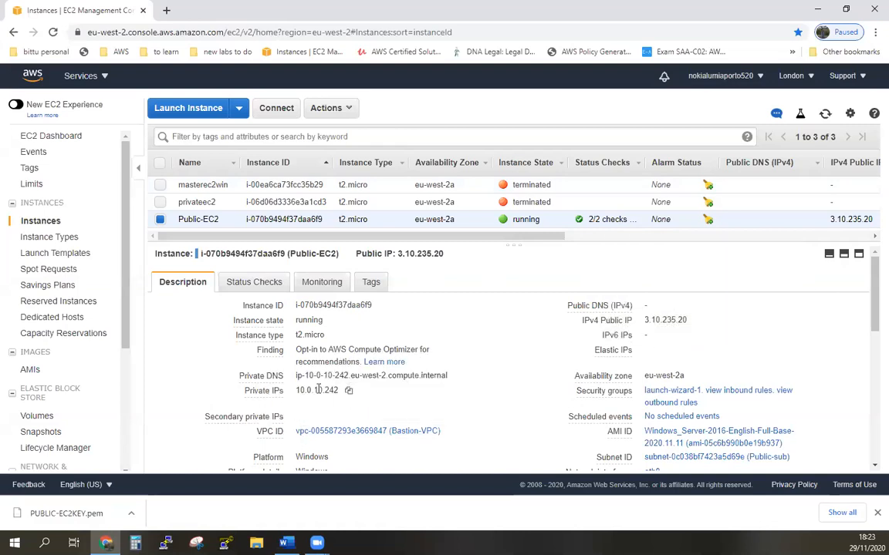
Download the instance's Remote Desktop file, decrypt the administrator password with PUBLIC-EC2KEY.pem, and copy that password
{"action": "left_click", "coordinate": [276, 109]}
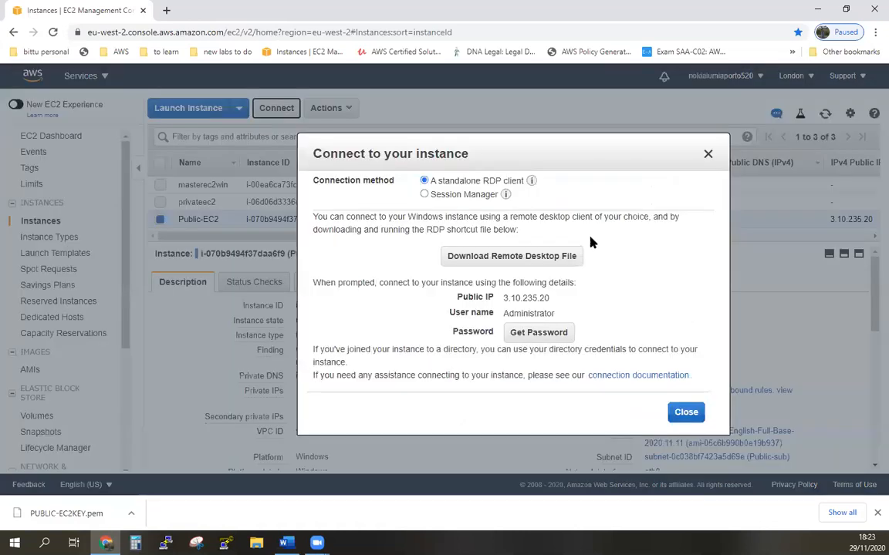
{"action": "left_click", "coordinate": [524, 256]}
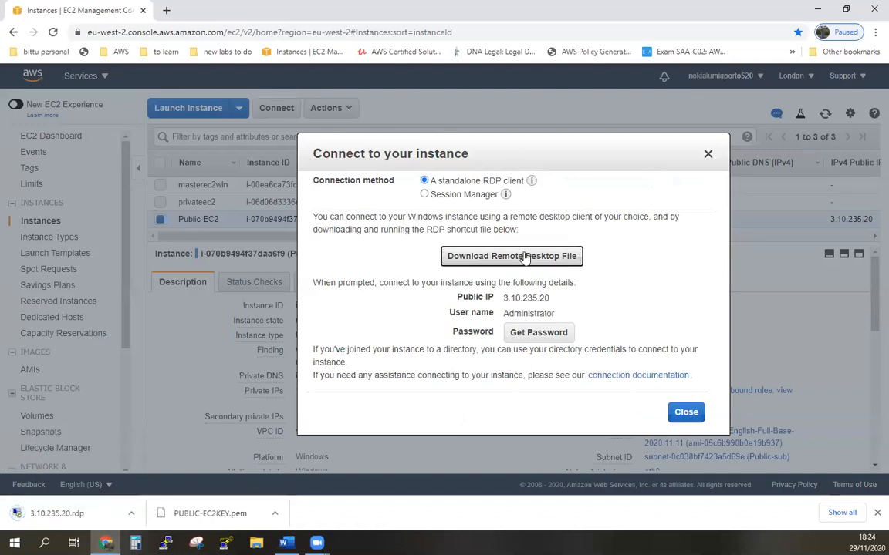
{"action": "left_click", "coordinate": [532, 331]}
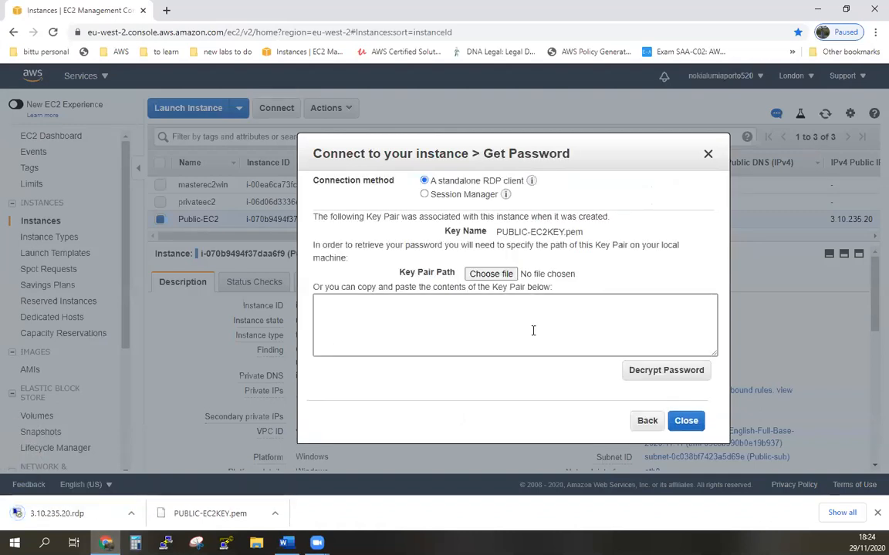
{"action": "left_click", "coordinate": [505, 277]}
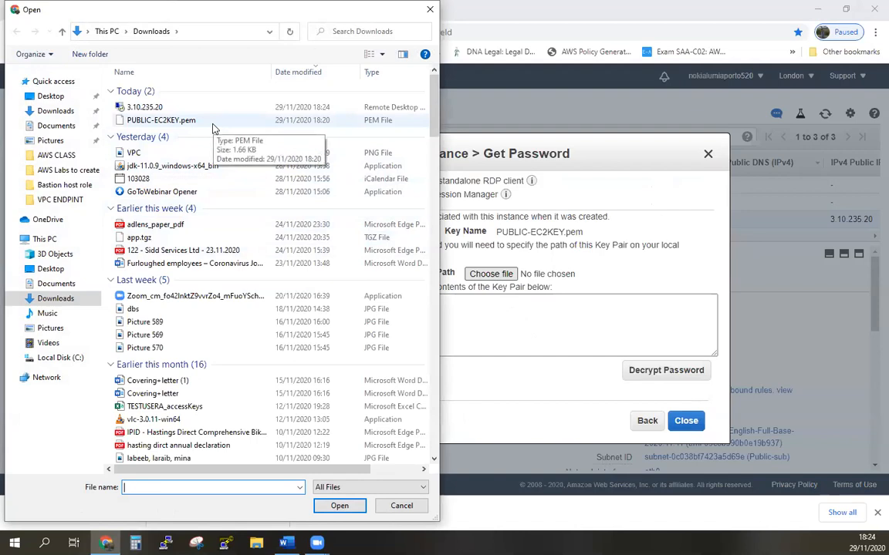
{"action": "double_click", "coordinate": [214, 121]}
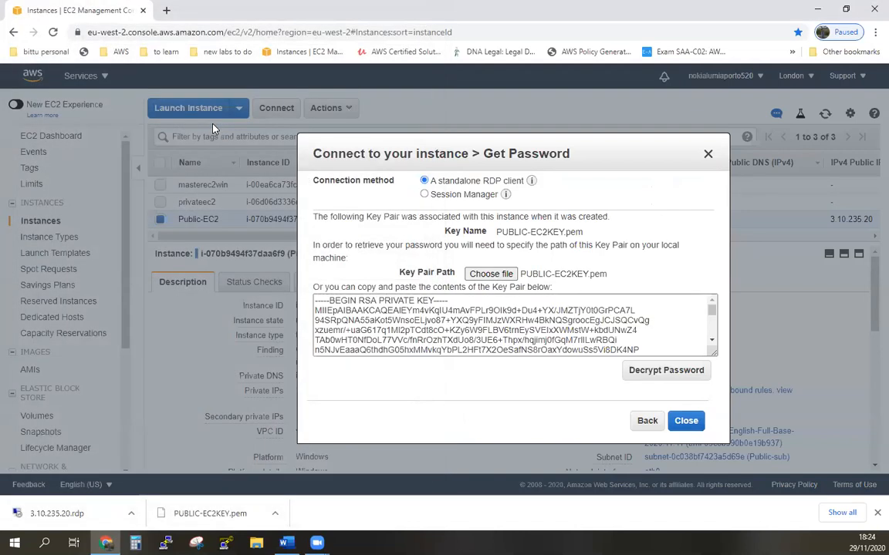
{"action": "left_click", "coordinate": [683, 373]}
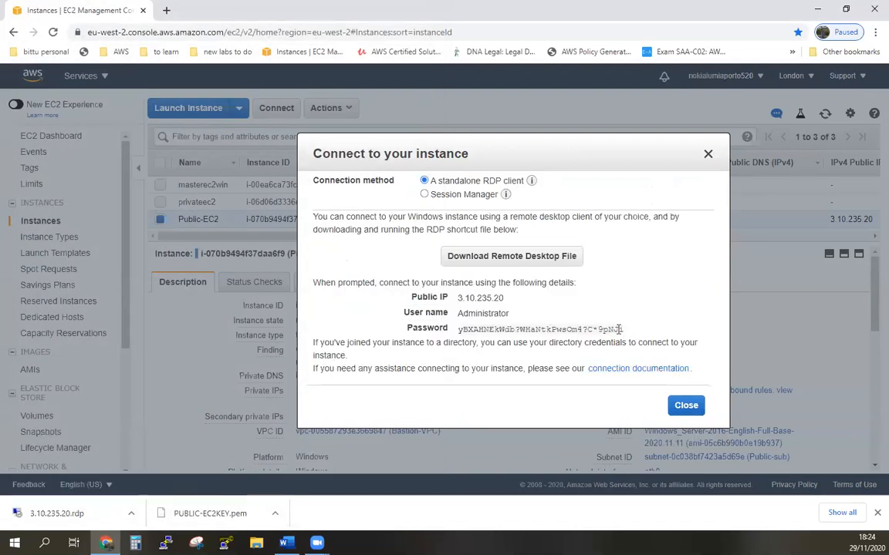
{"action": "mouse_move", "coordinate": [619, 329]}
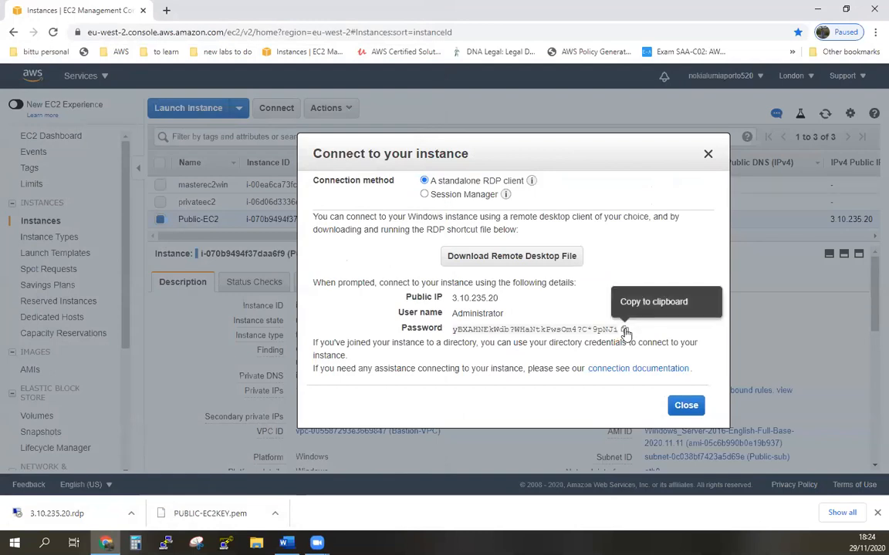
{"action": "left_click", "coordinate": [625, 332]}
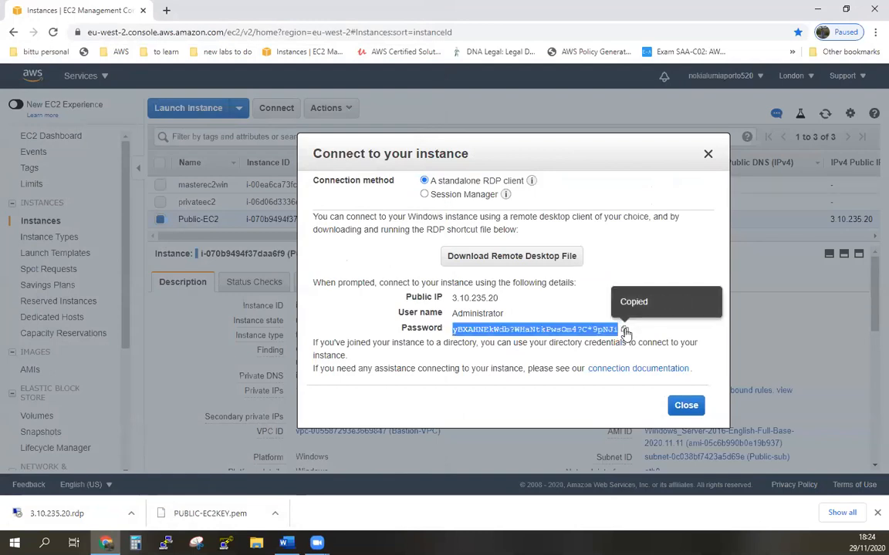
Connect to Public-EC2 with the downloaded Remote Desktop file, entering the administrator password and accepting the untrusted certificate
{"action": "left_click", "coordinate": [134, 514]}
{"action": "left_click", "coordinate": [154, 434]}
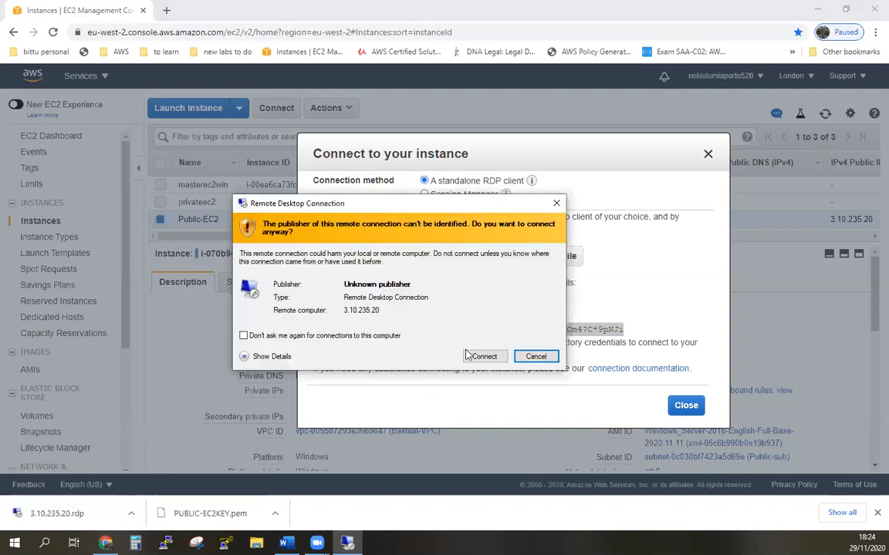
{"action": "left_click", "coordinate": [484, 359]}
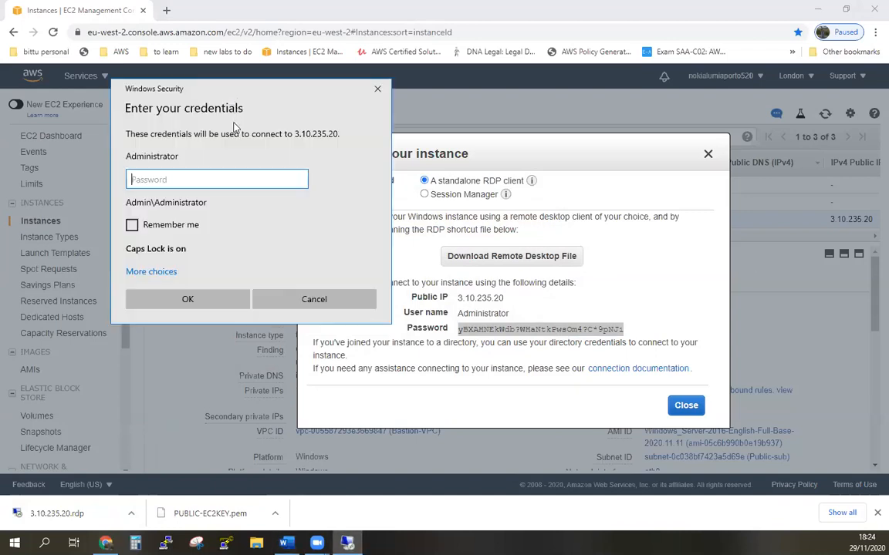
{"action": "left_click", "coordinate": [235, 184]}
{"action": "key", "text": "ctrl+v"}
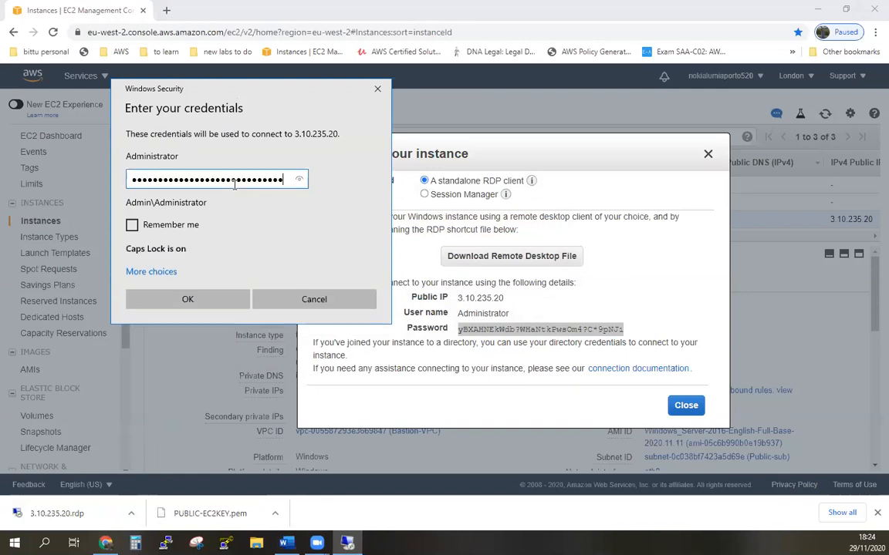
{"action": "left_click", "coordinate": [208, 306]}
{"action": "left_click", "coordinate": [188, 280]}
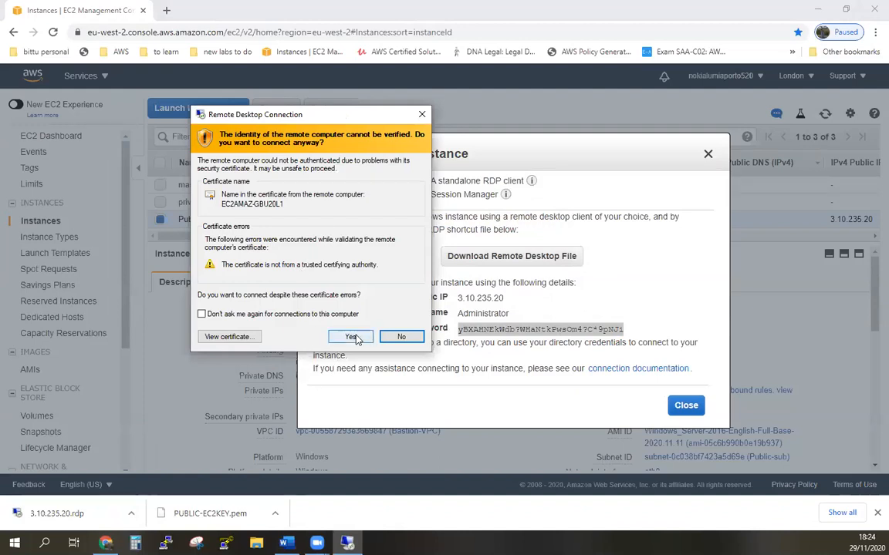
{"action": "left_click", "coordinate": [356, 339]}
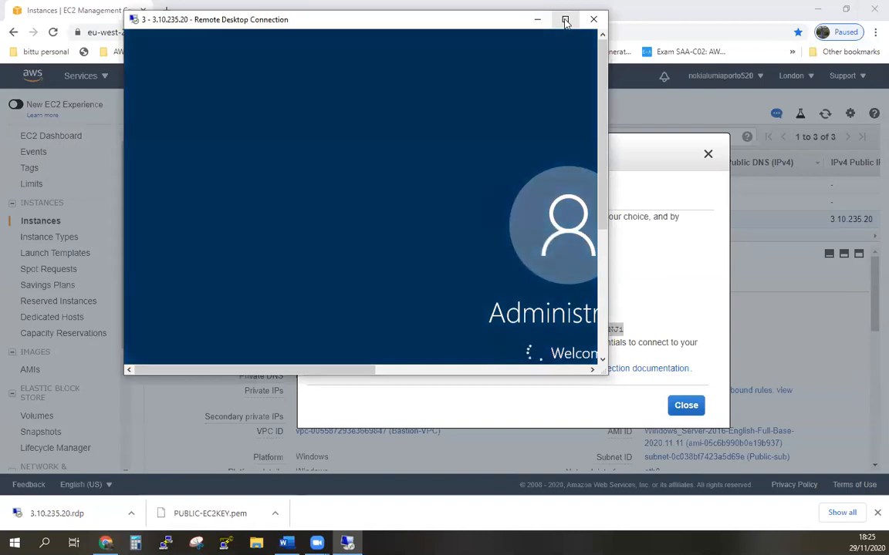
Minimize the remote desktop session and close the instance's connection details
{"action": "left_click", "coordinate": [564, 21]}
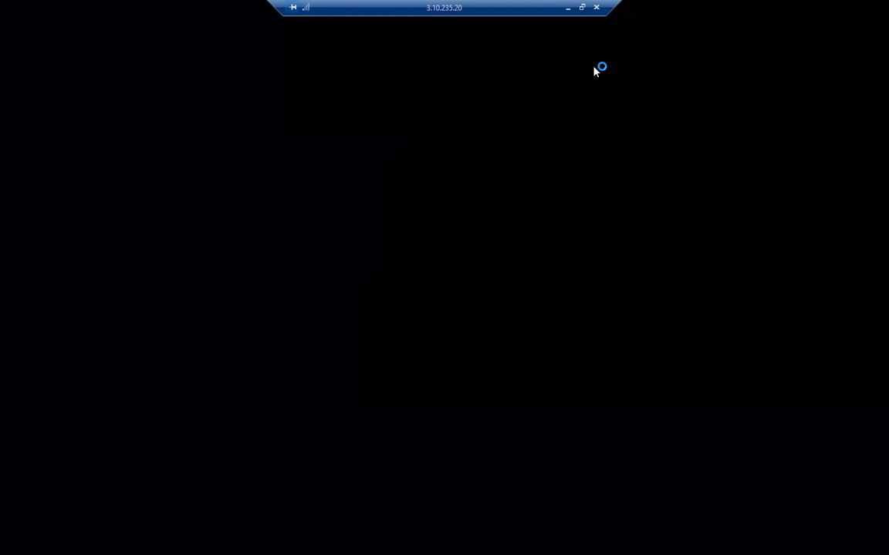
{"action": "left_click", "coordinate": [581, 7]}
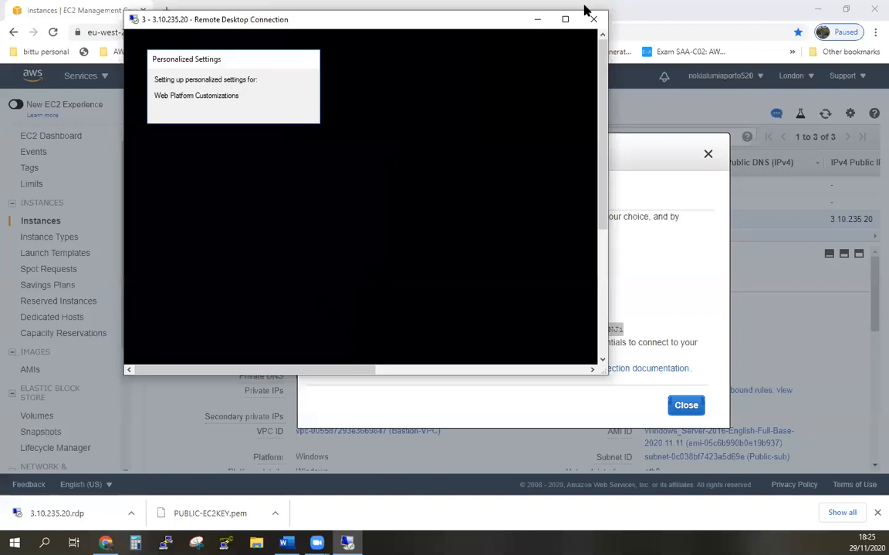
{"action": "left_click", "coordinate": [689, 10]}
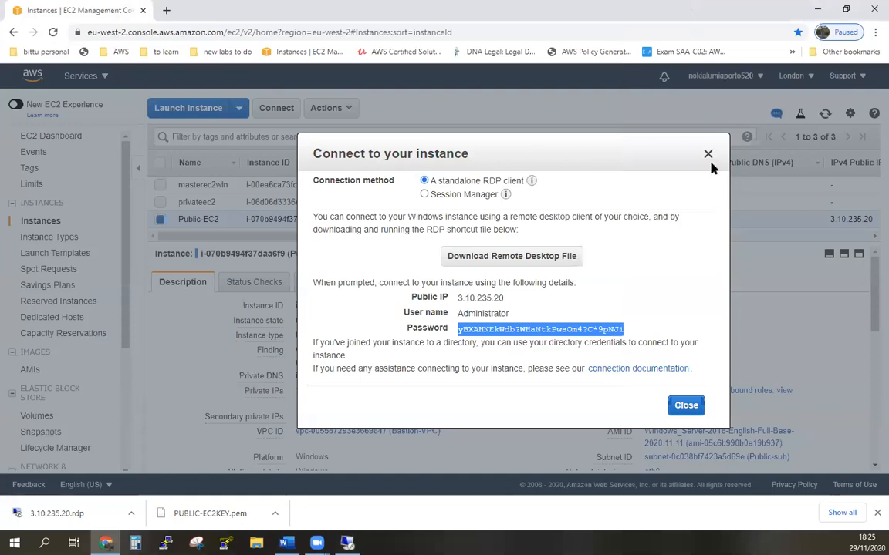
{"action": "left_click", "coordinate": [685, 406]}
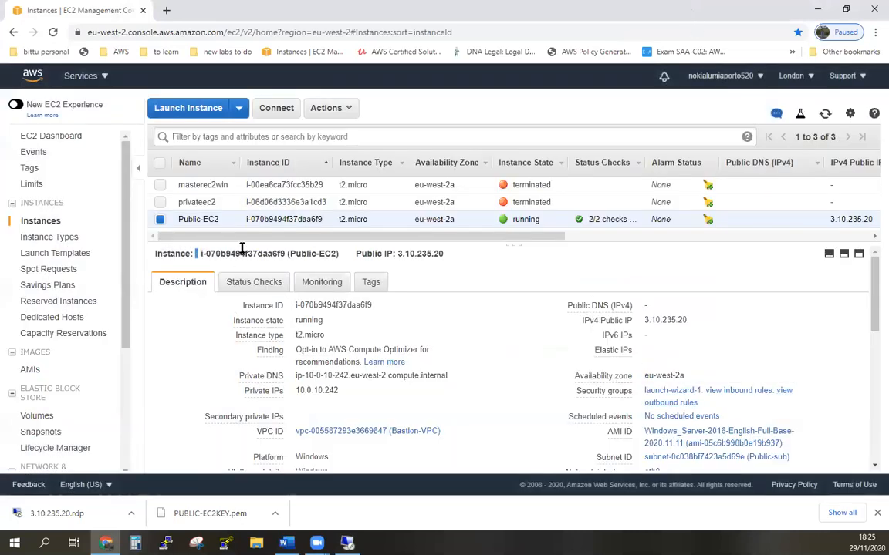
Start launching a second EC2 instance from the Microsoft Windows Server 2016 Base image
{"action": "left_click", "coordinate": [178, 115]}
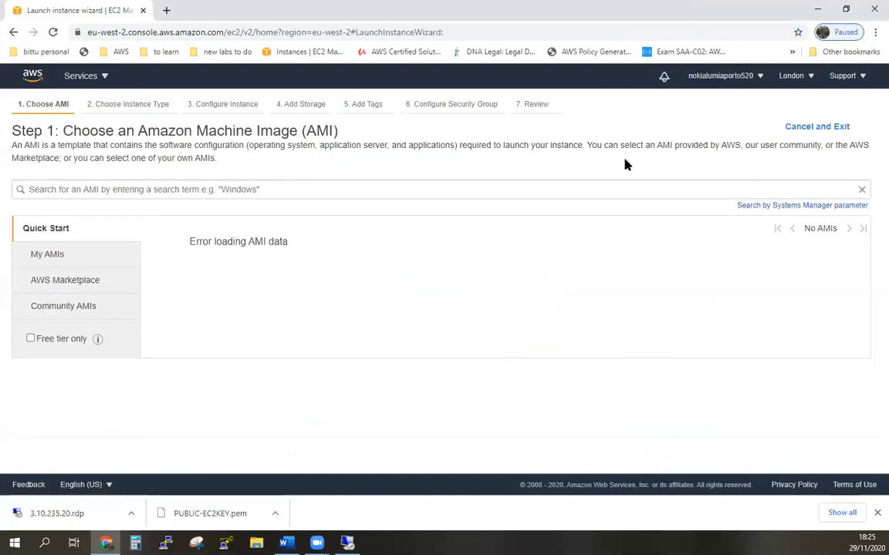
{"action": "key", "text": "alt+Left"}
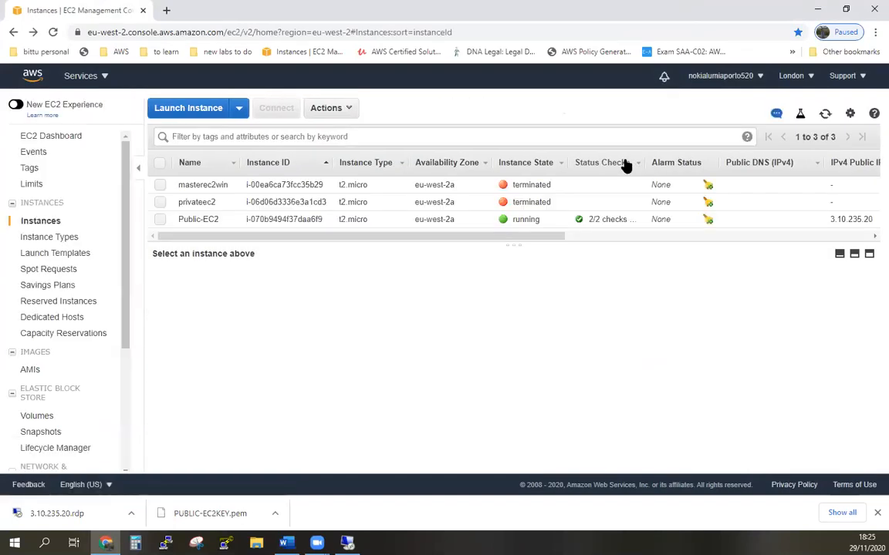
{"action": "left_click", "coordinate": [199, 113]}
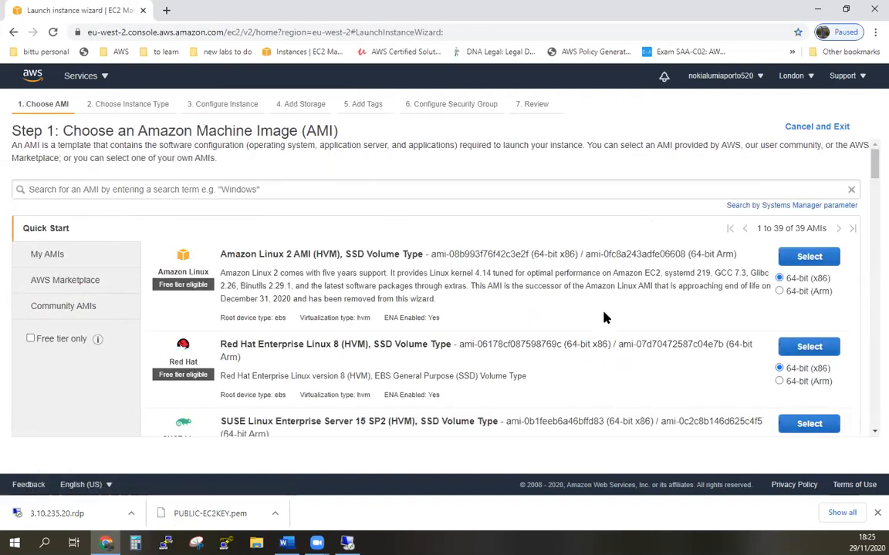
{"action": "scroll", "coordinate": [601, 318], "scroll_direction": "down", "scroll_amount": 6}
{"action": "scroll", "coordinate": [606, 324], "scroll_direction": "down", "scroll_amount": 5}
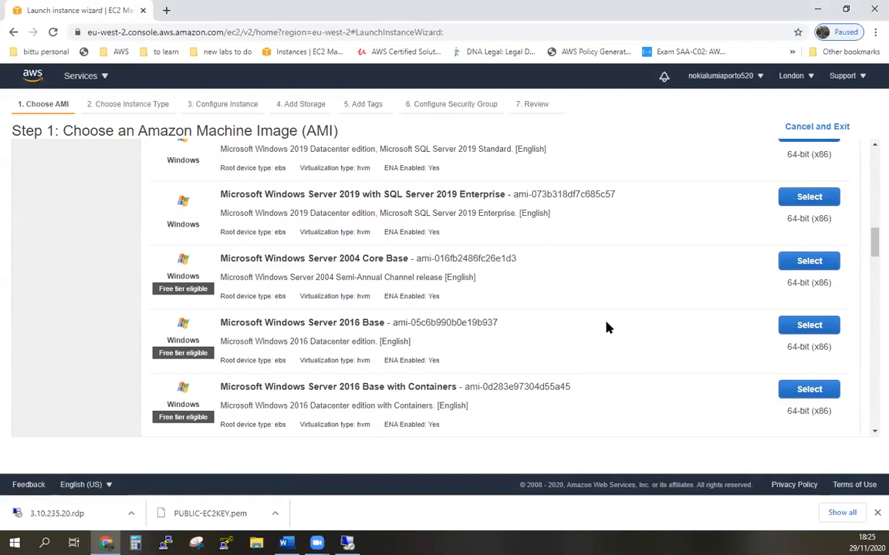
{"action": "left_click", "coordinate": [809, 327]}
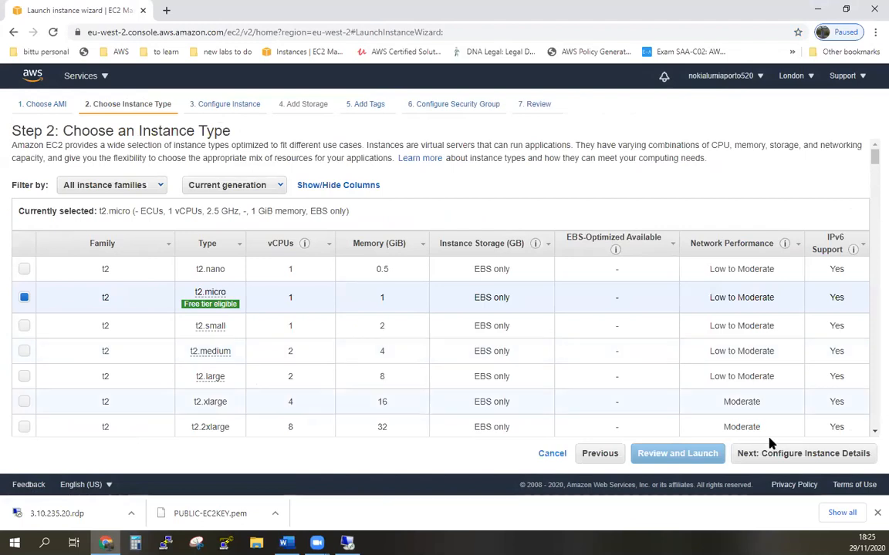
Keep the t2.micro type and Bastion-VPC network, and place the second instance in the Private-sub subnet
{"action": "left_click", "coordinate": [783, 454]}
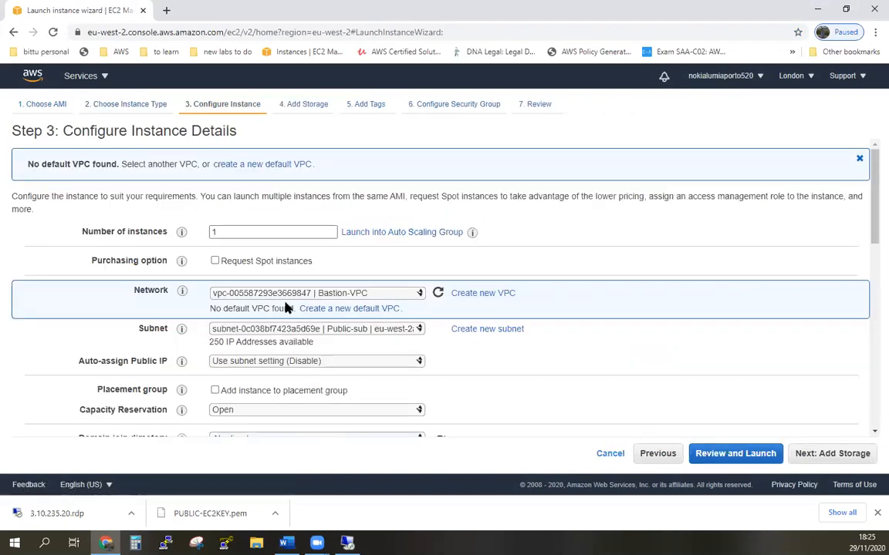
{"action": "left_click", "coordinate": [402, 332]}
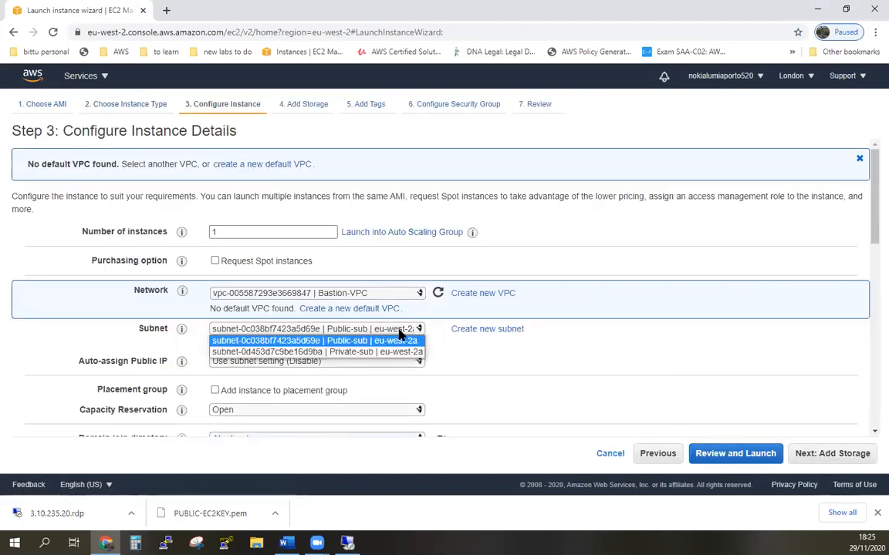
{"action": "left_click", "coordinate": [383, 352]}
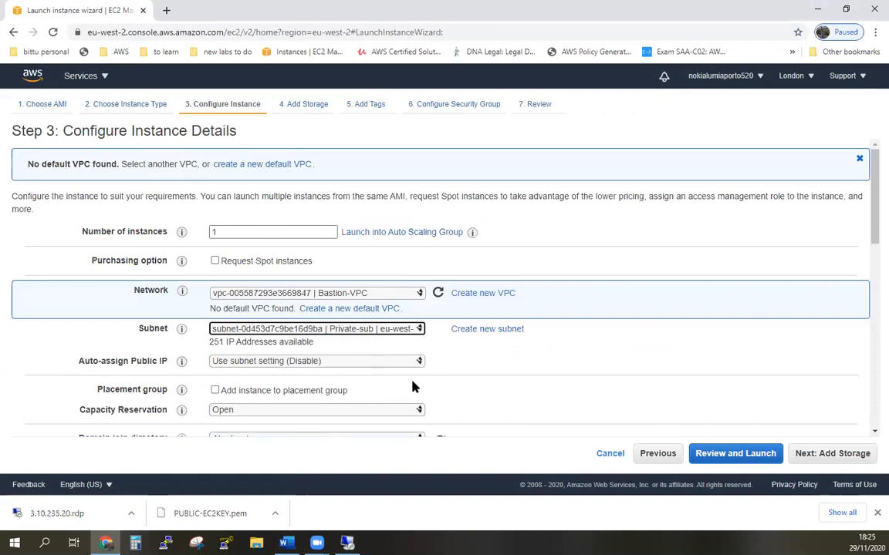
Keep the remaining instance details and the default 30 GiB General Purpose SSD root volume, and proceed to the tags
{"action": "left_click", "coordinate": [746, 347]}
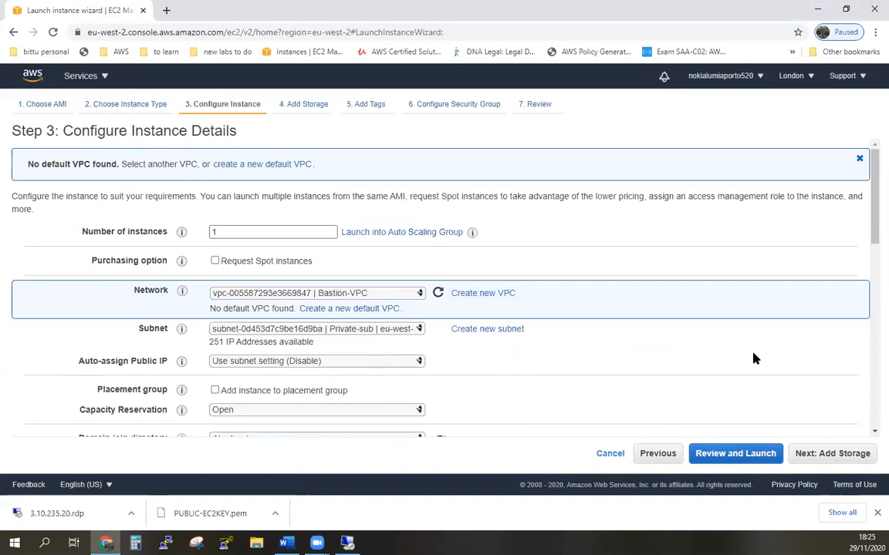
{"action": "left_click", "coordinate": [830, 459]}
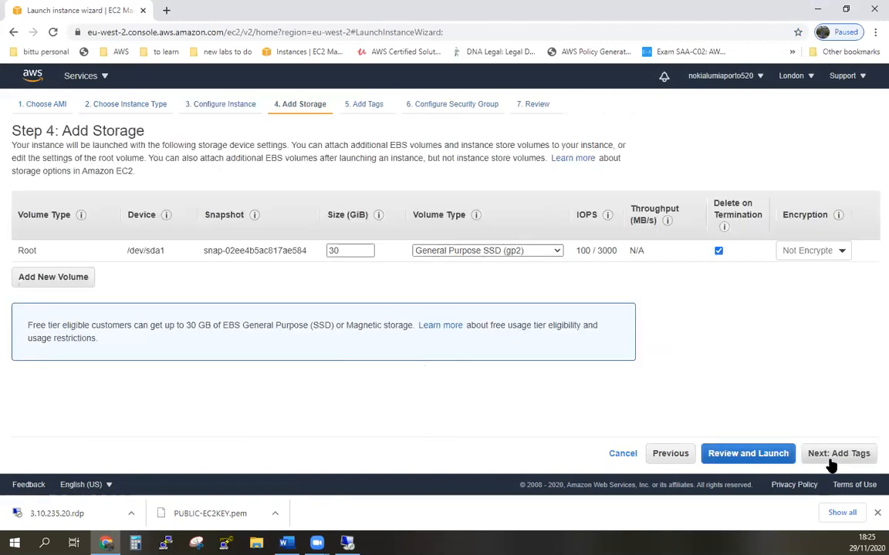
{"action": "left_click", "coordinate": [830, 460]}
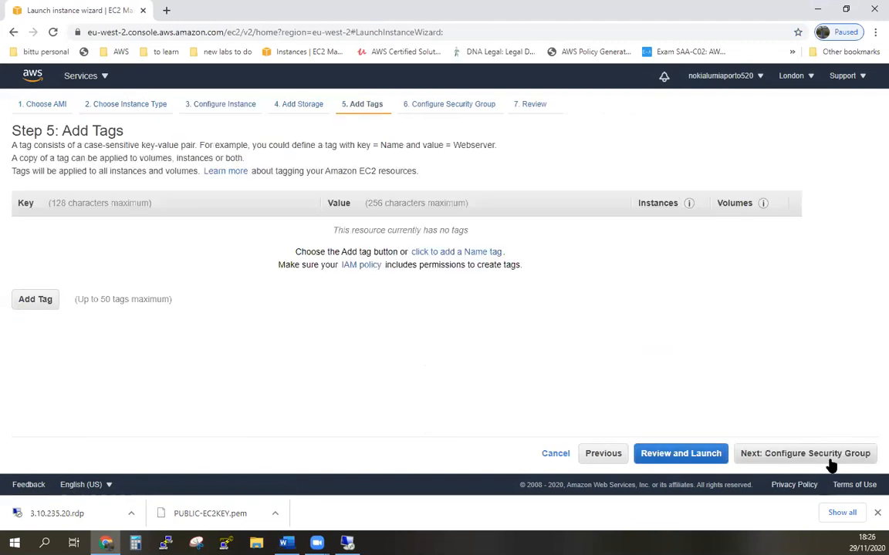
Add a tag with key Name and value Private-EC2 to the second instance
{"action": "left_click", "coordinate": [43, 304]}
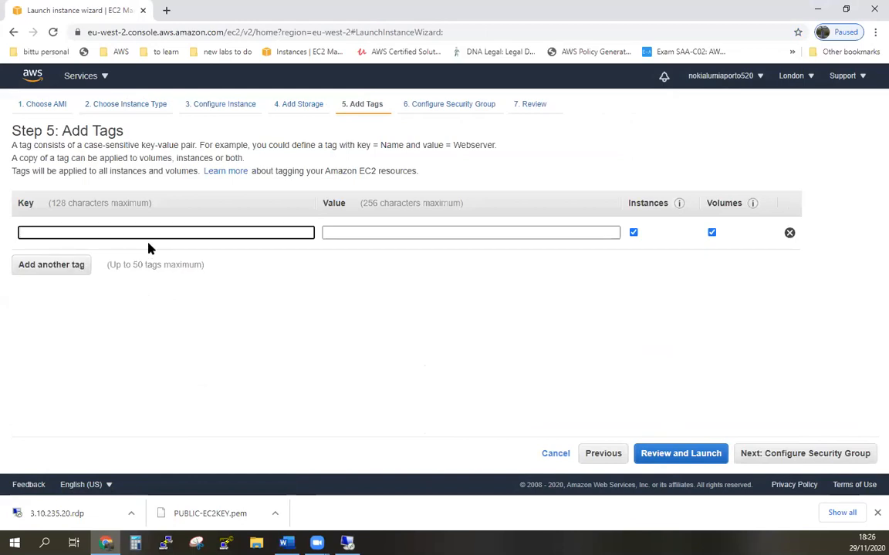
{"action": "type", "text": "nAM"}
{"action": "key", "text": "BackSpace"}
{"action": "key", "text": "BackSpace"}
{"action": "key", "text": "BackSpace"}
{"action": "type", "text": "Name"}
{"action": "key", "text": "Tab"}
{"action": "type", "text": "Private"}
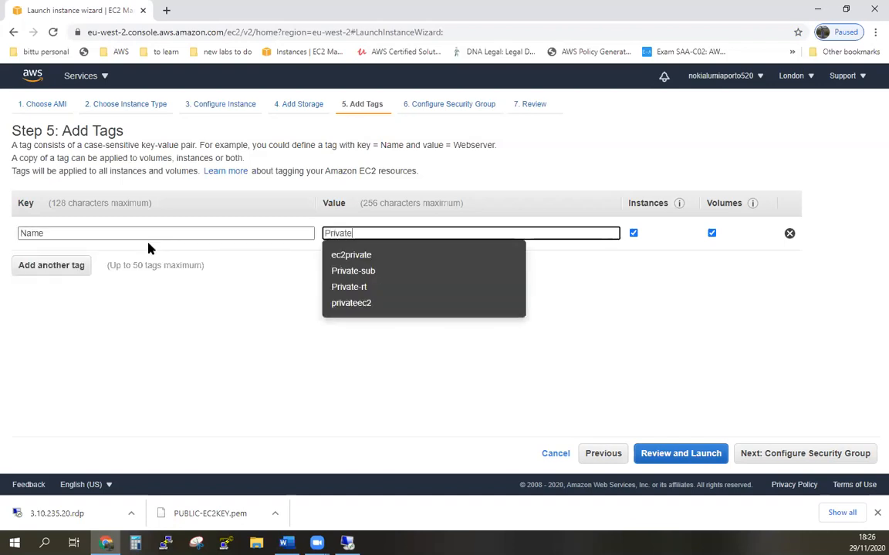
{"action": "type", "text": "-EC2"}
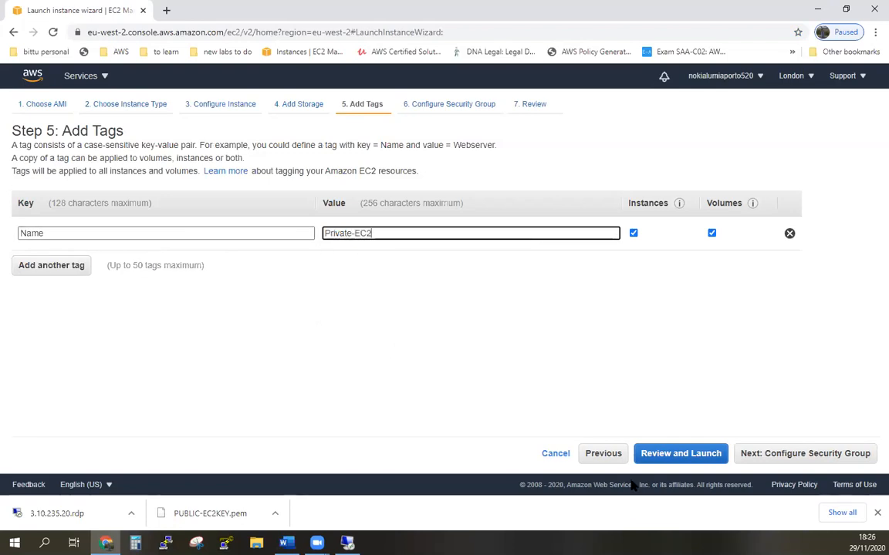
Keep the new launch-wizard-2 security group with RDP open to 0.0.0.0/0, and proceed through the review to launching
{"action": "left_click", "coordinate": [803, 460]}
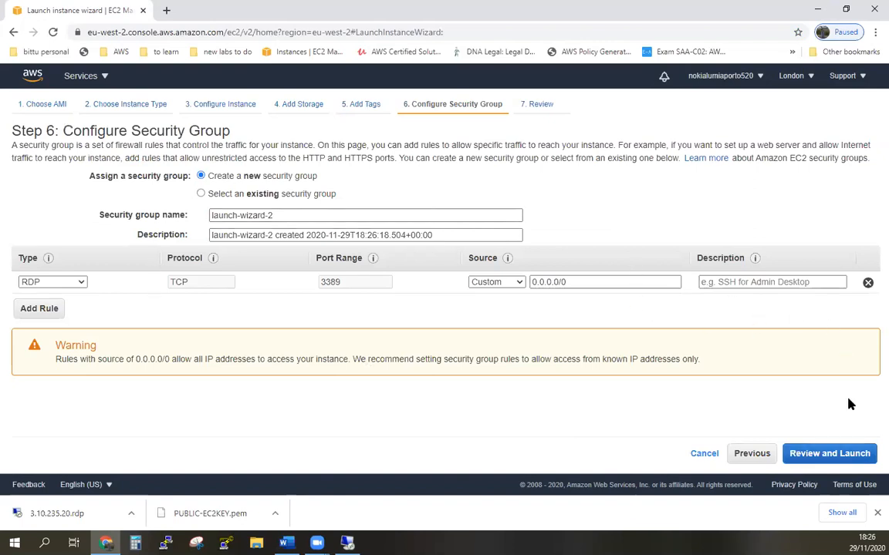
{"action": "left_click", "coordinate": [848, 461]}
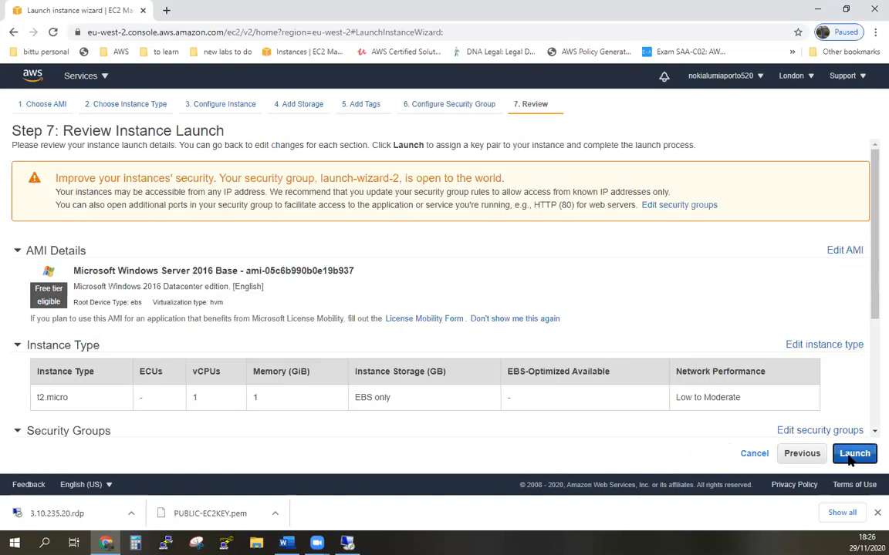
{"action": "left_click", "coordinate": [852, 456]}
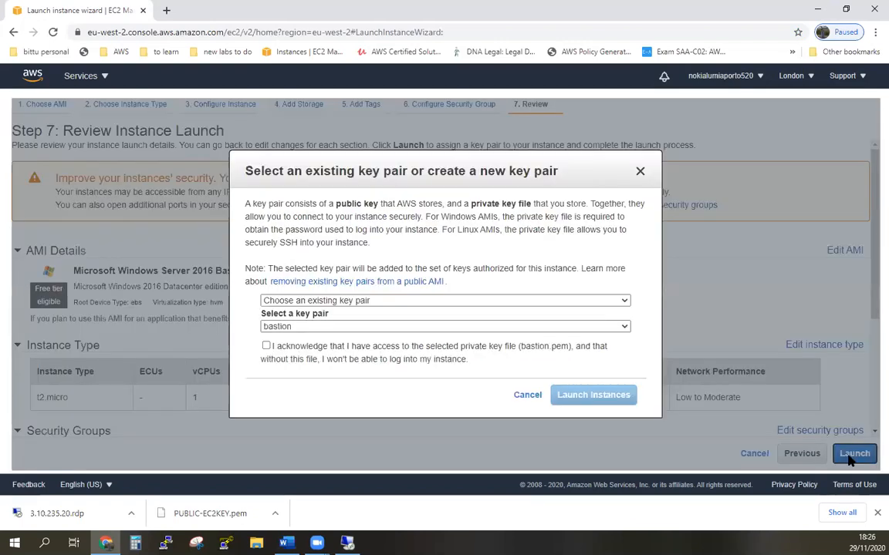
Create and download a new key pair named PRIVATE-EC2KEY, and launch the instance with it
{"action": "left_click", "coordinate": [567, 302]}
{"action": "left_click", "coordinate": [469, 324]}
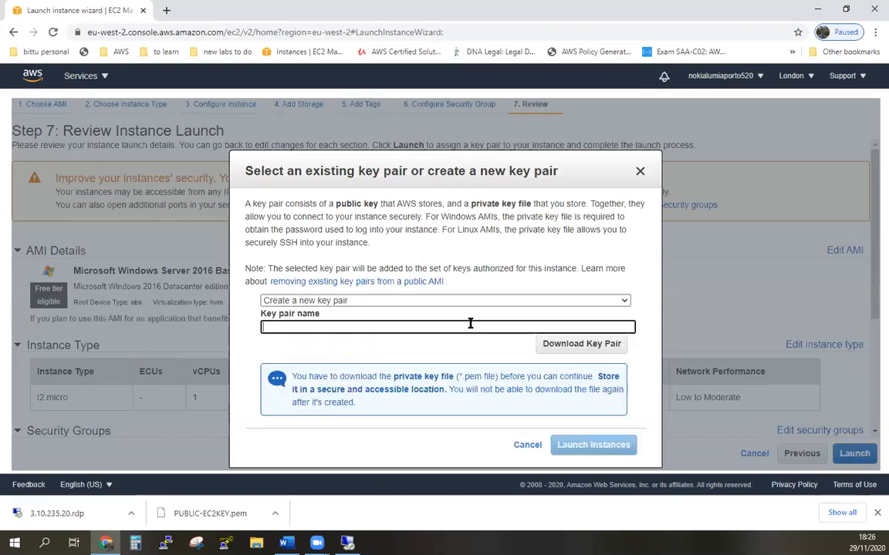
{"action": "type", "text": "PRIVATE-EC2KEY"}
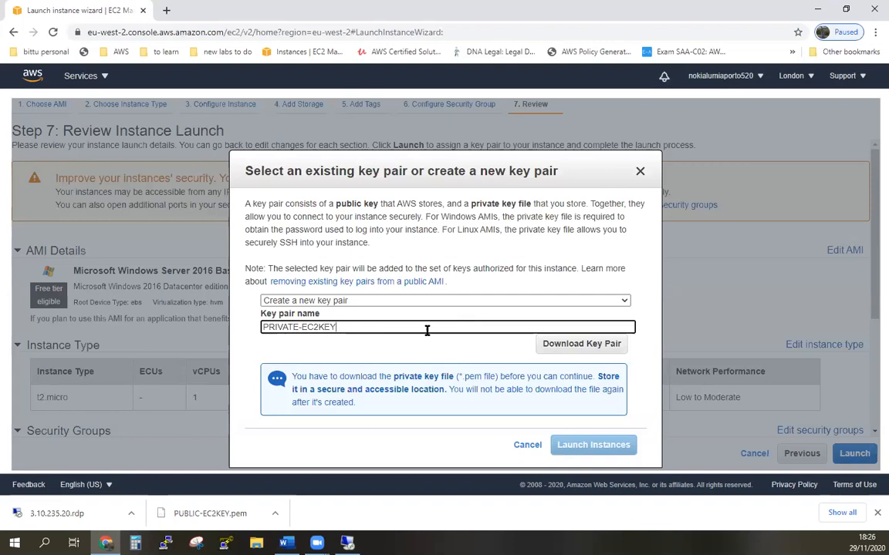
{"action": "left_click", "coordinate": [606, 351]}
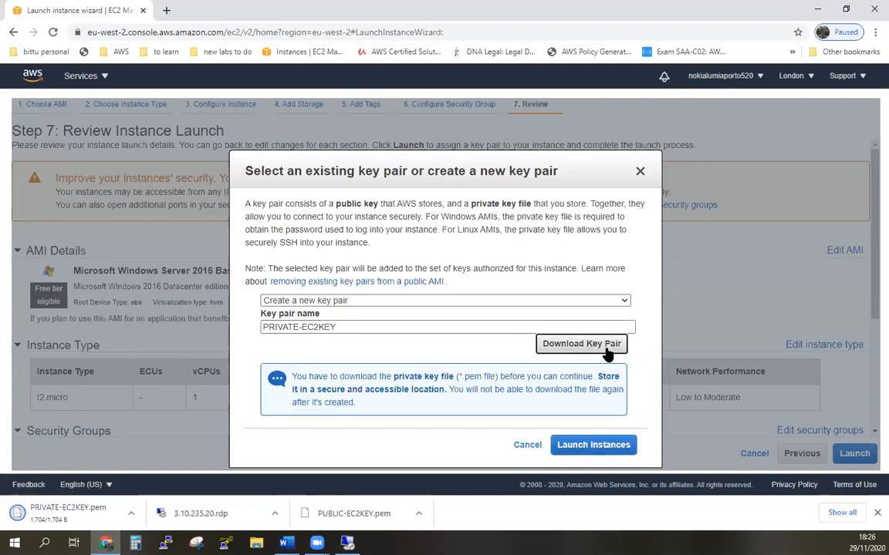
{"action": "left_click", "coordinate": [593, 445]}
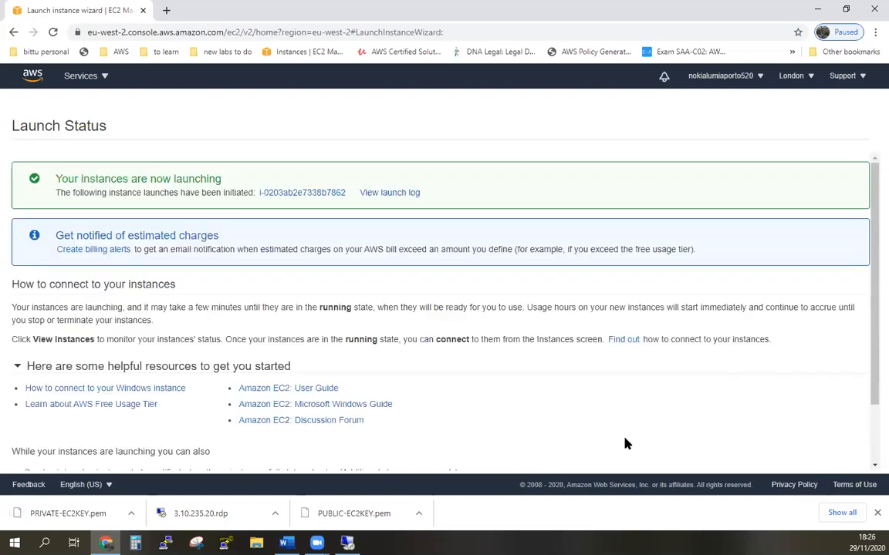
Return to the instance list and select only the Private-EC2 instance
{"action": "scroll", "coordinate": [723, 445], "scroll_direction": "down", "scroll_amount": 1}
{"action": "scroll", "coordinate": [724, 445], "scroll_direction": "down", "scroll_amount": 1}
{"action": "left_click", "coordinate": [828, 460]}
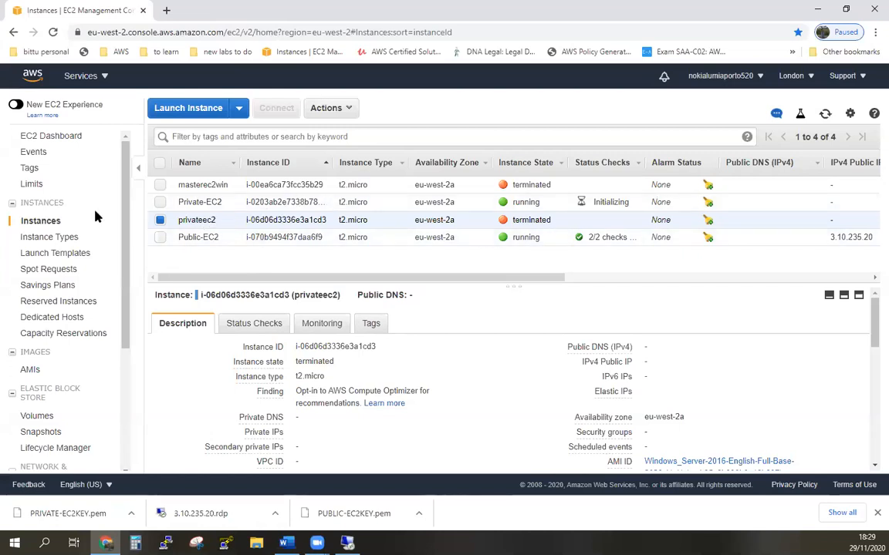
{"action": "left_click", "coordinate": [160, 202]}
{"action": "left_click", "coordinate": [160, 220]}
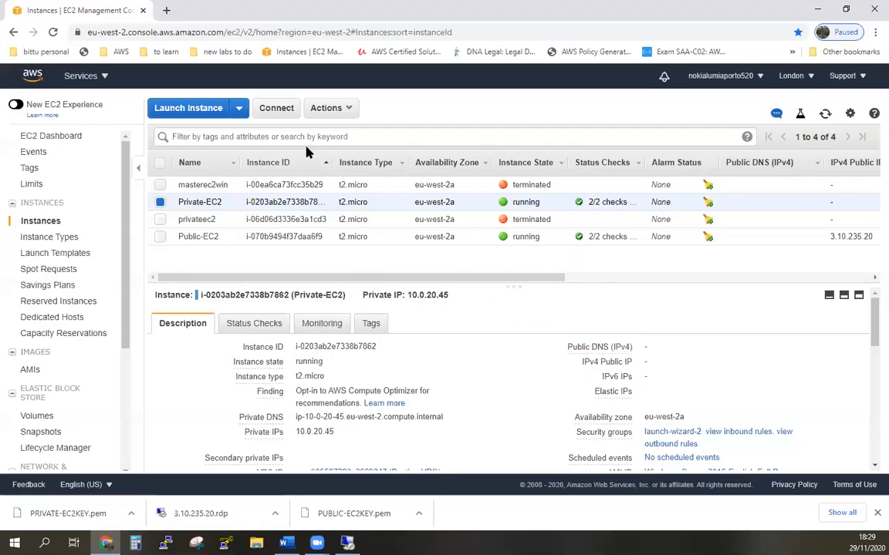
Download the Remote Desktop file for Private-EC2 and load its private key file for retrieving the administrator password
{"action": "left_click", "coordinate": [274, 111]}
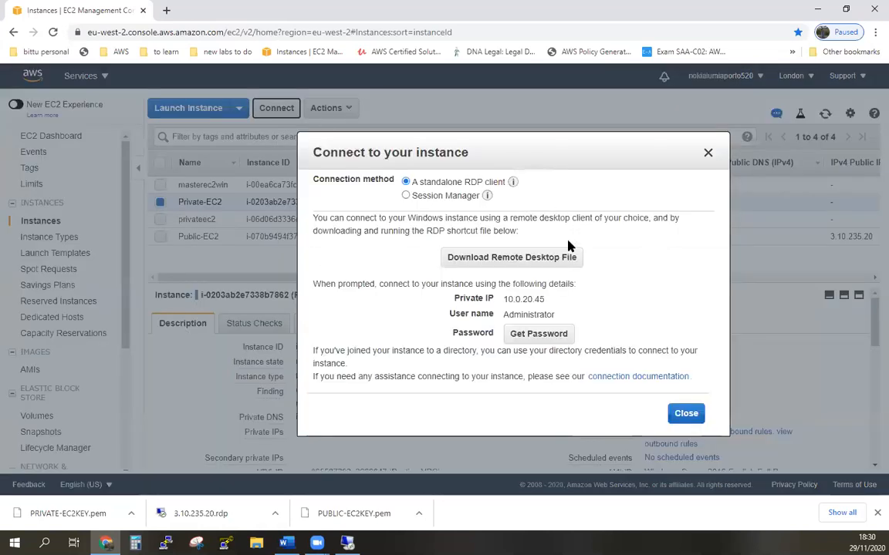
{"action": "left_click", "coordinate": [545, 257]}
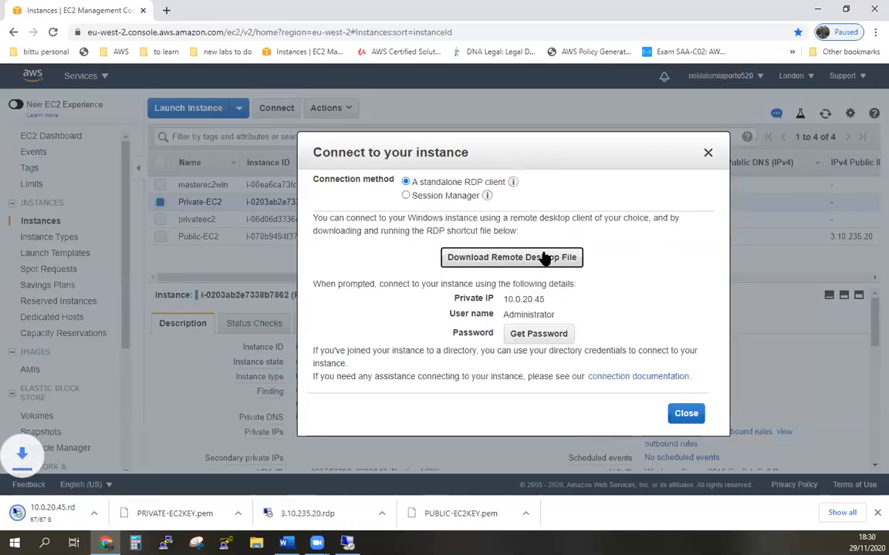
{"action": "left_click", "coordinate": [552, 334]}
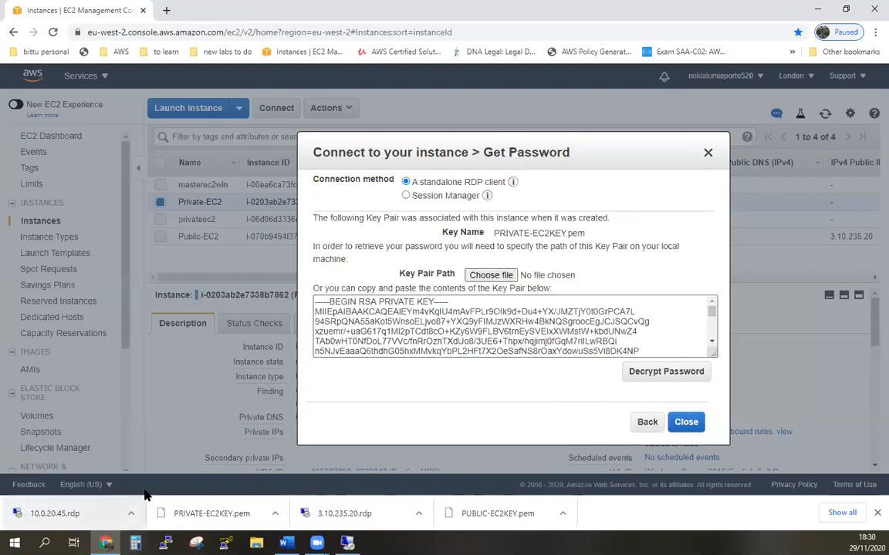
Try to connect directly to Private-EC2 with the 10.0.20.45.rdp file, and close the connection dialogs
{"action": "left_click", "coordinate": [129, 515]}
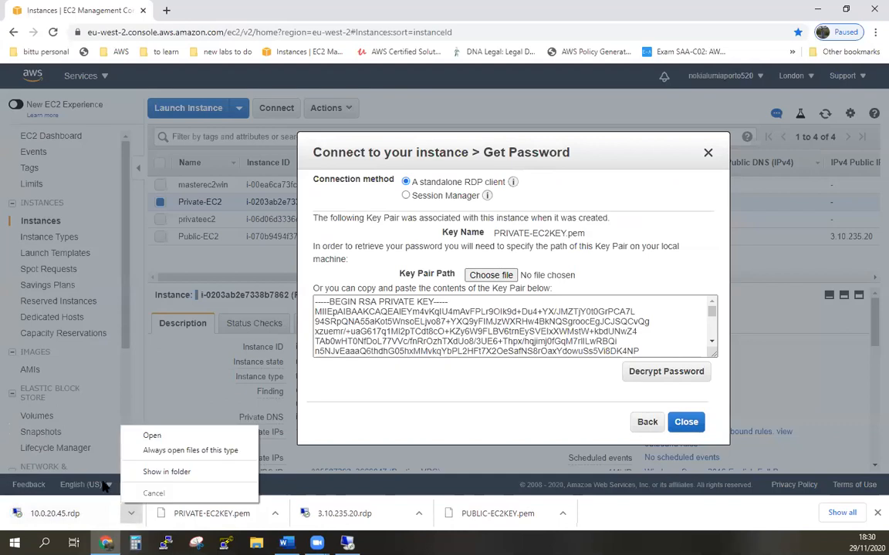
{"action": "left_click", "coordinate": [149, 438]}
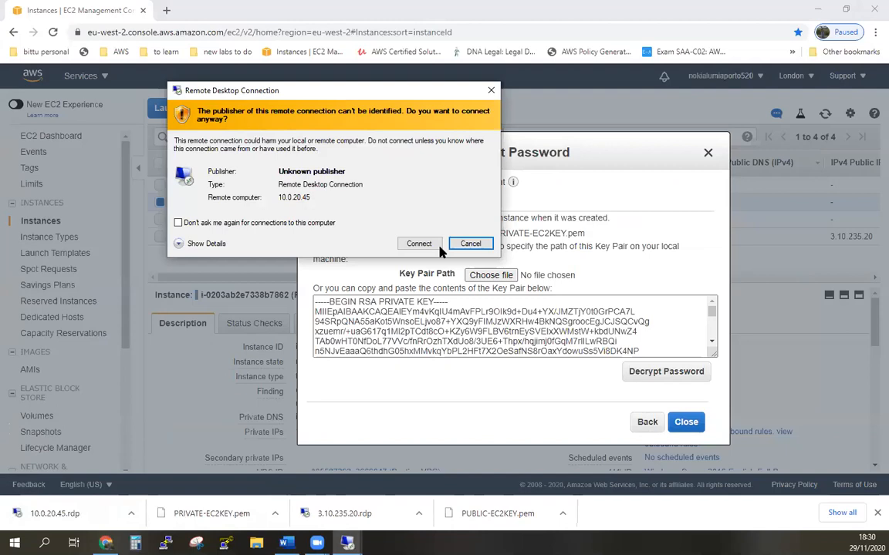
{"action": "left_click", "coordinate": [417, 243]}
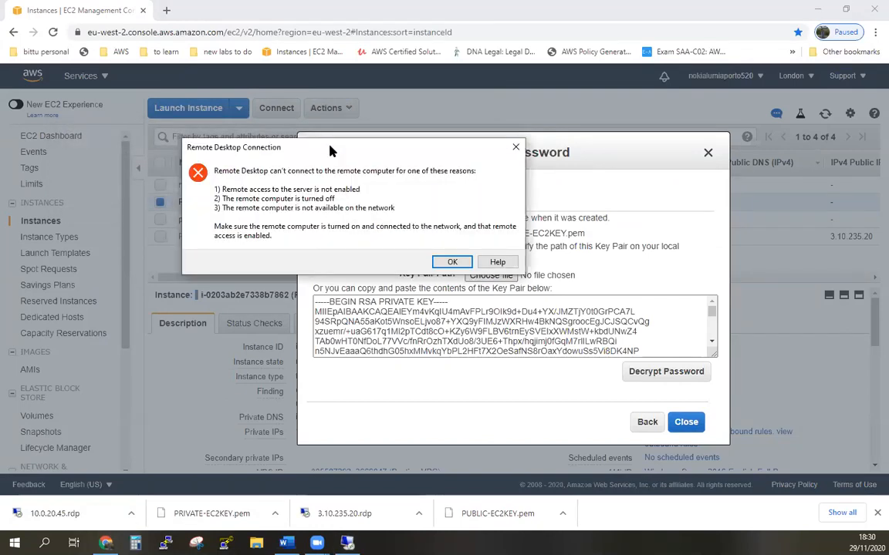
{"action": "left_click", "coordinate": [452, 263]}
{"action": "left_click", "coordinate": [684, 422]}
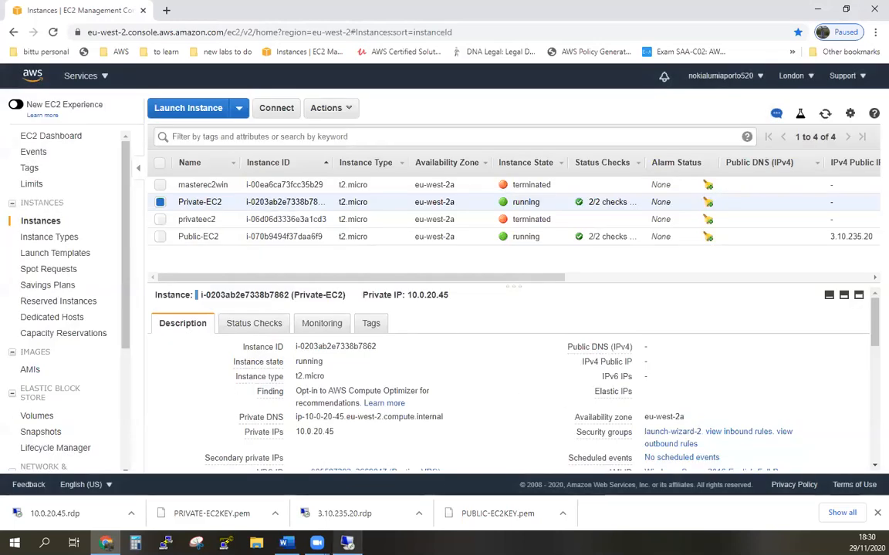
Bring the Public-EC2 remote session back in full screen and open BBC.COM in its Internet Explorer
{"action": "left_click", "coordinate": [347, 543]}
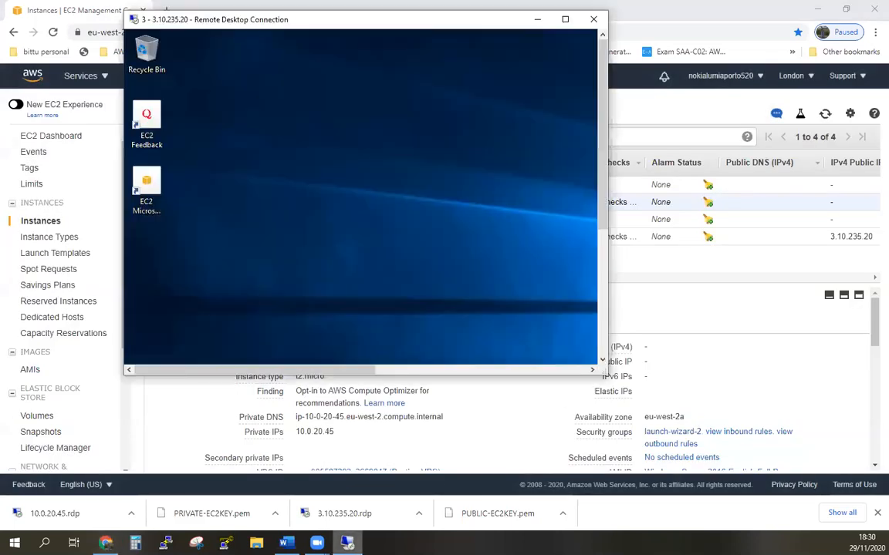
{"action": "left_click", "coordinate": [564, 20]}
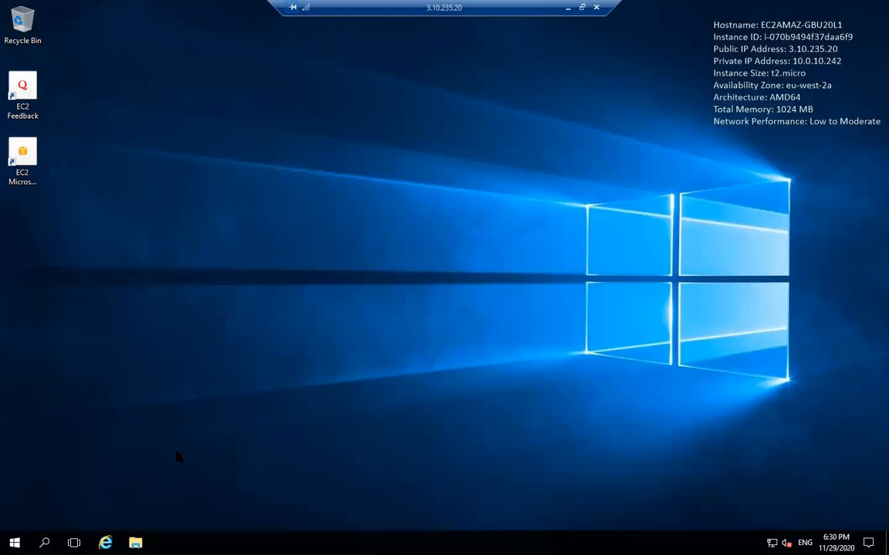
{"action": "left_click", "coordinate": [105, 543]}
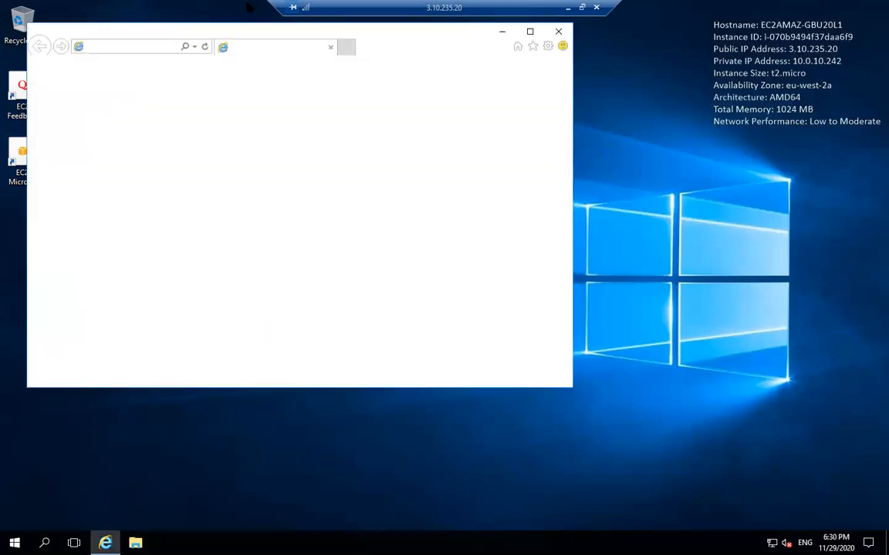
{"action": "left_click", "coordinate": [171, 48]}
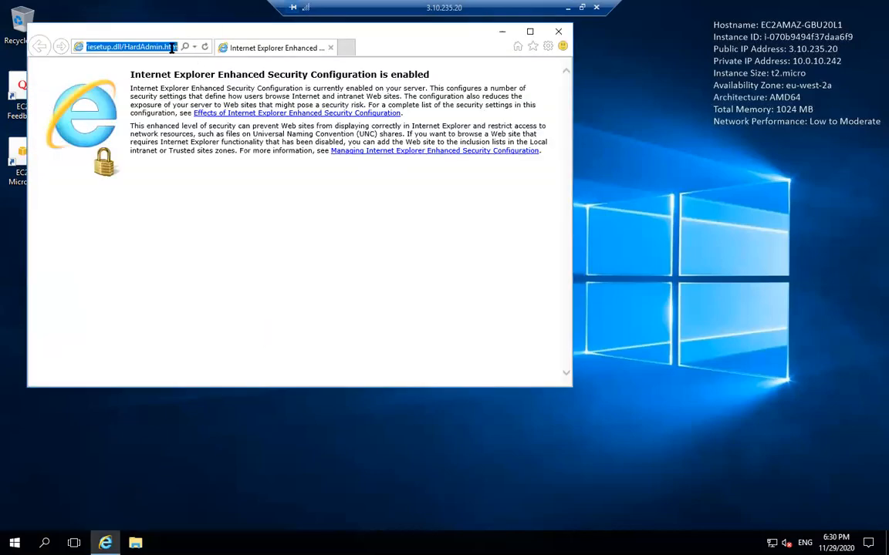
{"action": "type", "text": "BBC"}
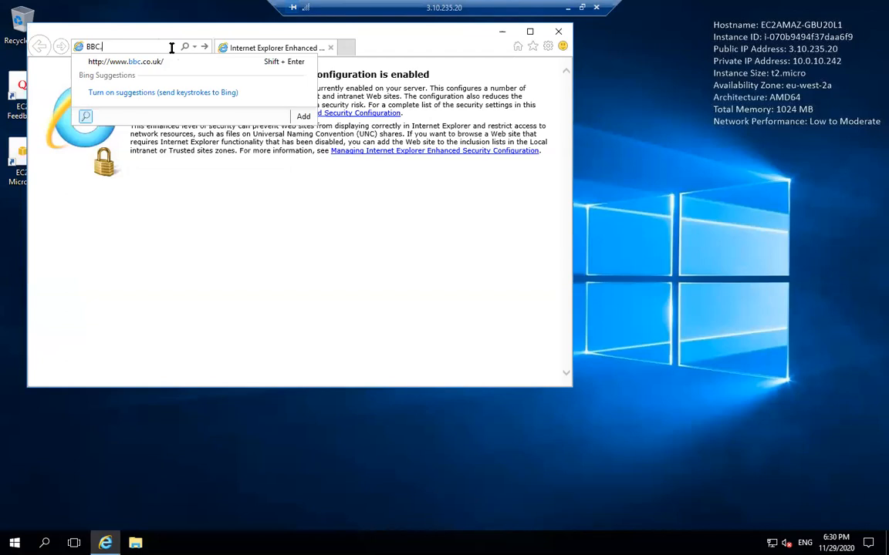
{"action": "type", "text": ".COM"}
{"action": "key", "text": "Return"}
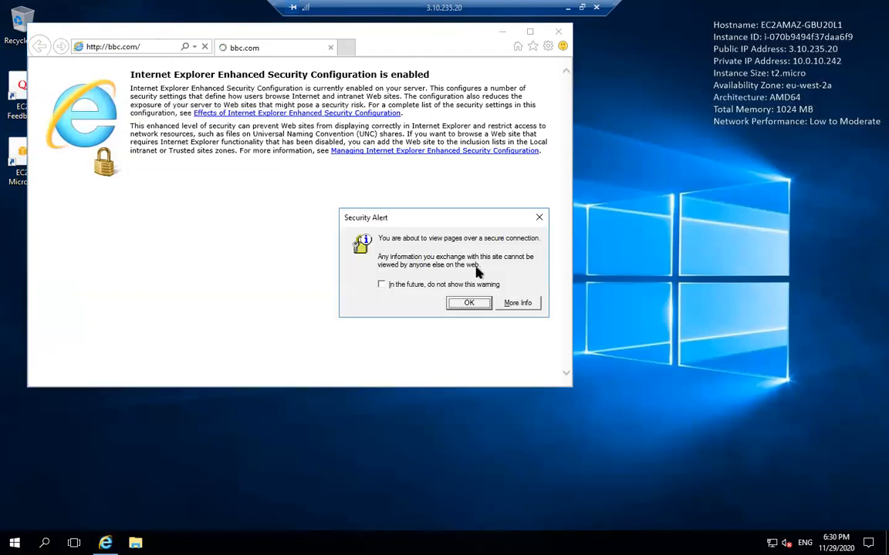
Dismiss the secure-connection alert and the blocked-content message, turning off further prompts for blocked website content
{"action": "left_click", "coordinate": [463, 285]}
{"action": "left_click", "coordinate": [469, 303]}
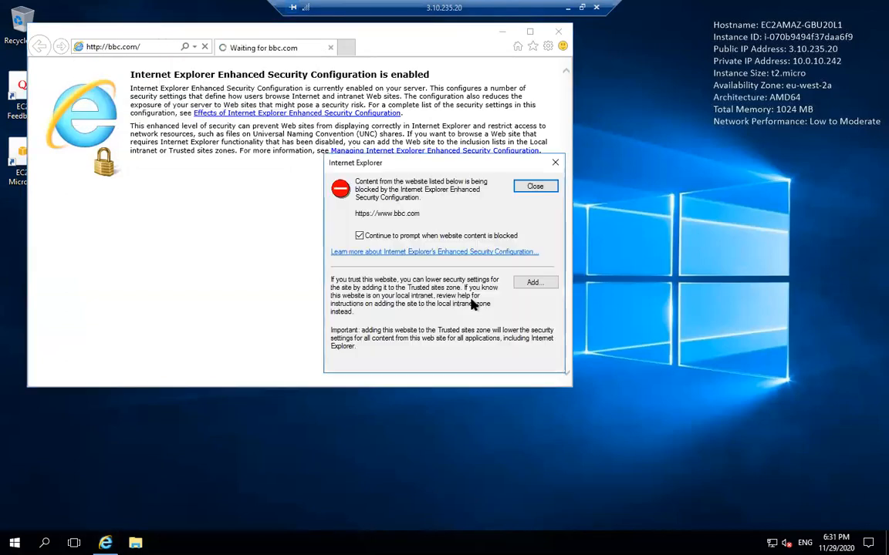
{"action": "left_click", "coordinate": [360, 236]}
{"action": "left_click", "coordinate": [527, 187]}
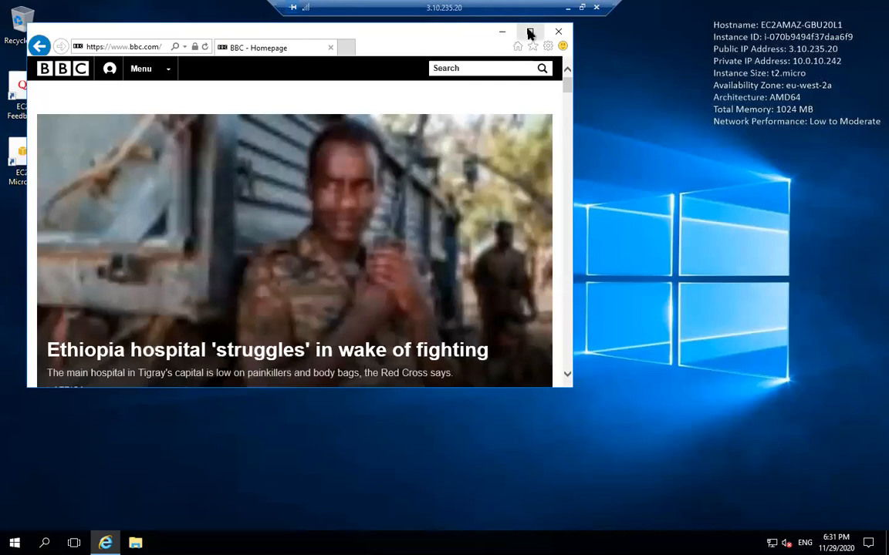
View the BBC homepage in a maximized window to check the bastion's internet access, and close Internet Explorer
{"action": "left_click", "coordinate": [530, 33]}
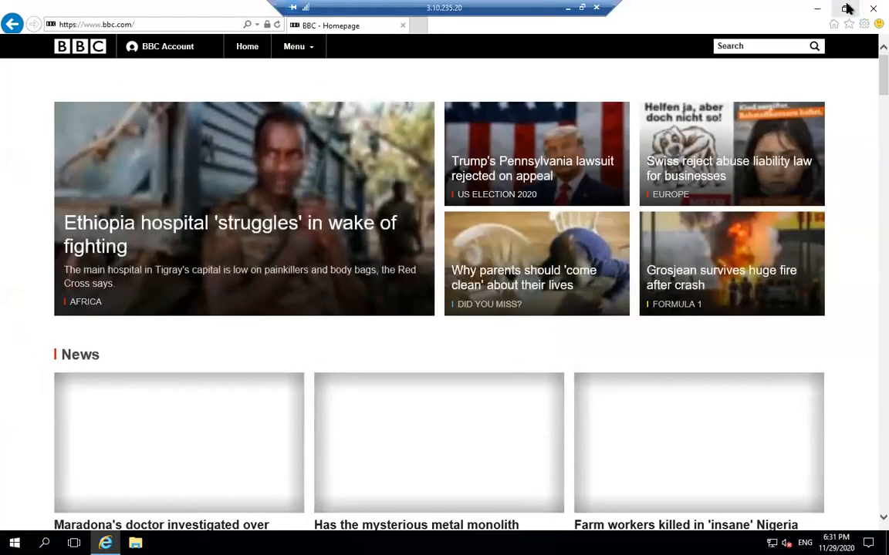
{"action": "left_click", "coordinate": [846, 9]}
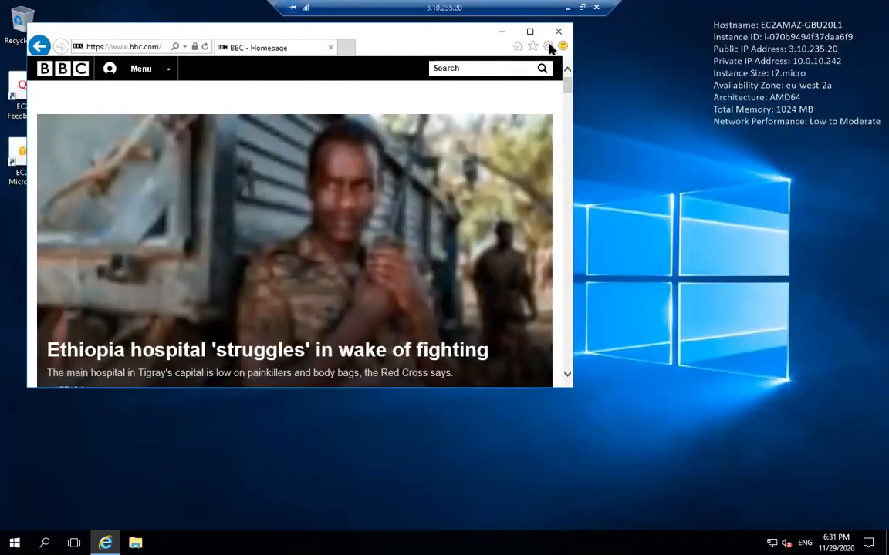
{"action": "left_click", "coordinate": [558, 32]}
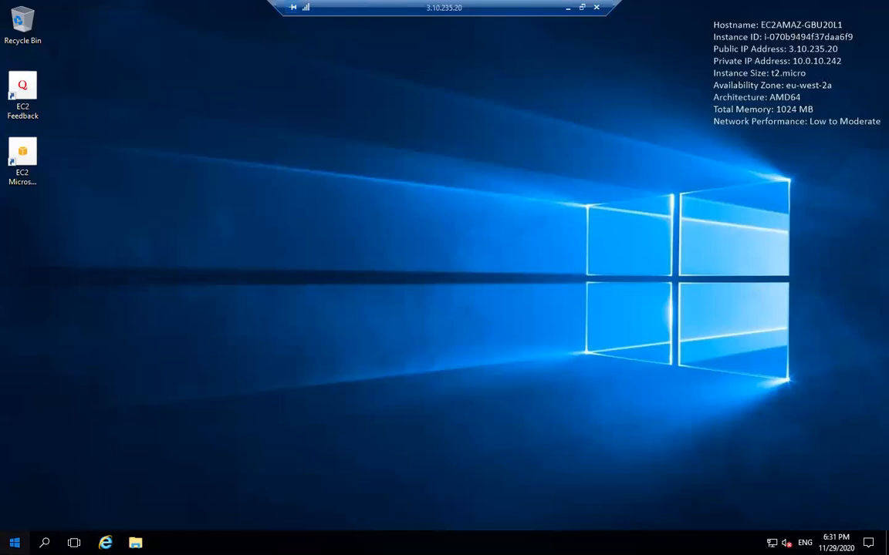
Find MSTSC on the Public-EC2 bastion and launch Remote Desktop Connection there
{"action": "left_click", "coordinate": [14, 543]}
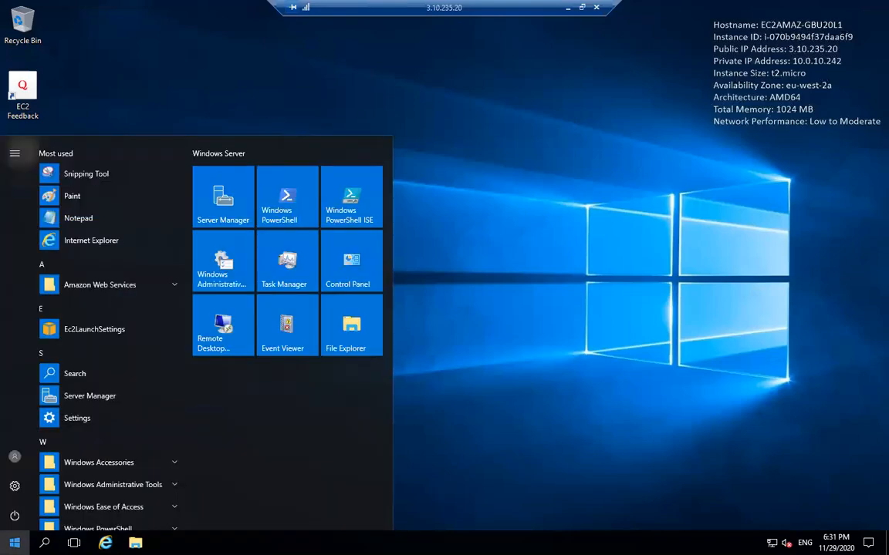
{"action": "type", "text": "MST"}
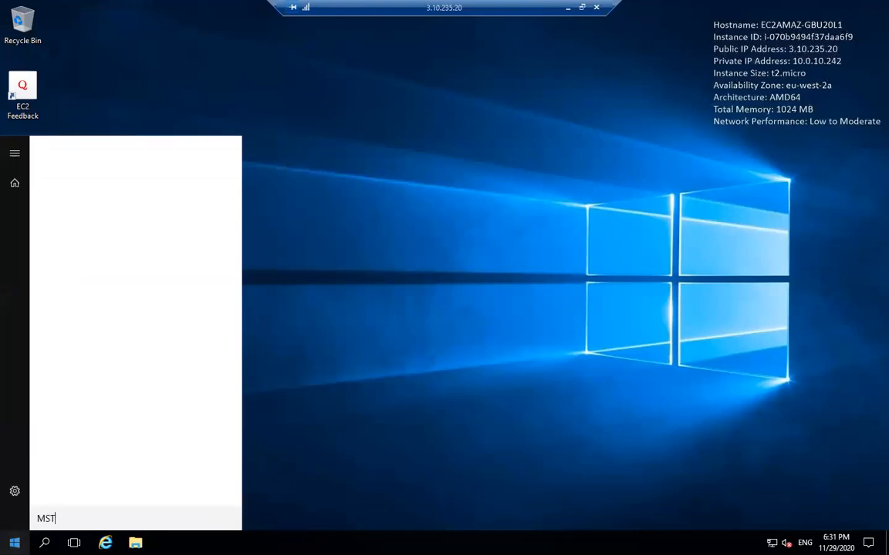
{"action": "type", "text": "SC"}
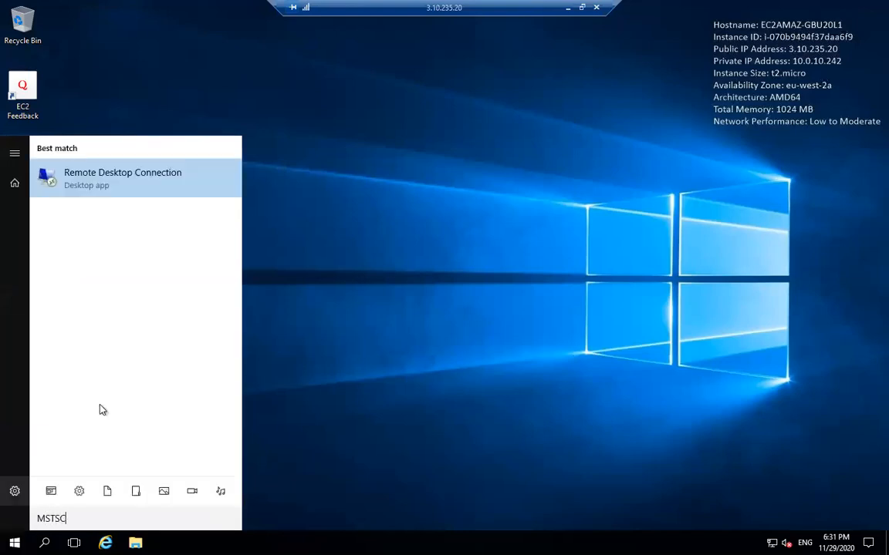
{"action": "left_click", "coordinate": [99, 176]}
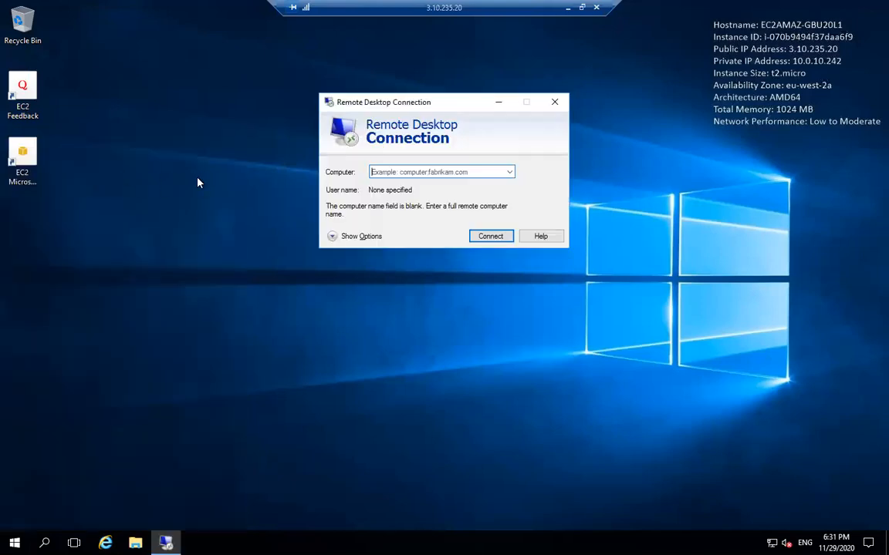
Take the bastion session out of full screen and copy Private-EC2's private IP 10.0.20.45 from its details in the EC2 console
{"action": "left_click", "coordinate": [581, 8]}
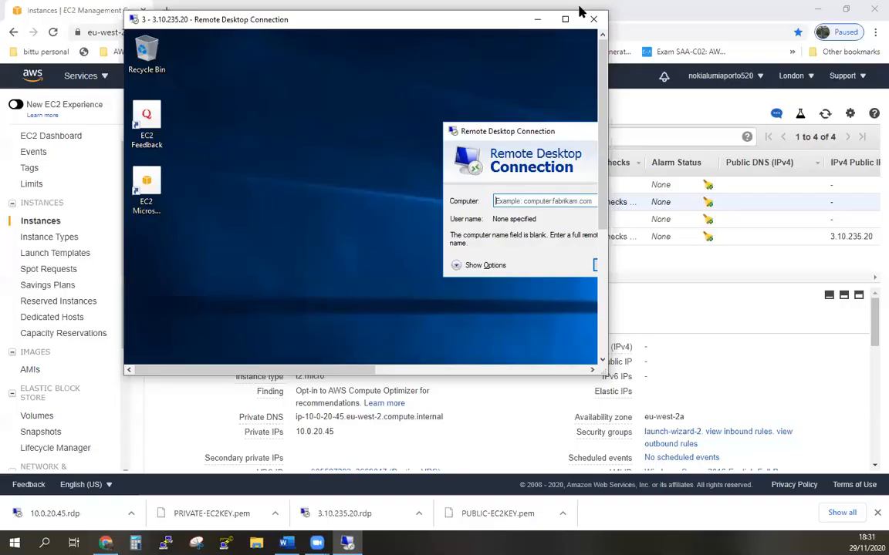
{"action": "left_click", "coordinate": [709, 304]}
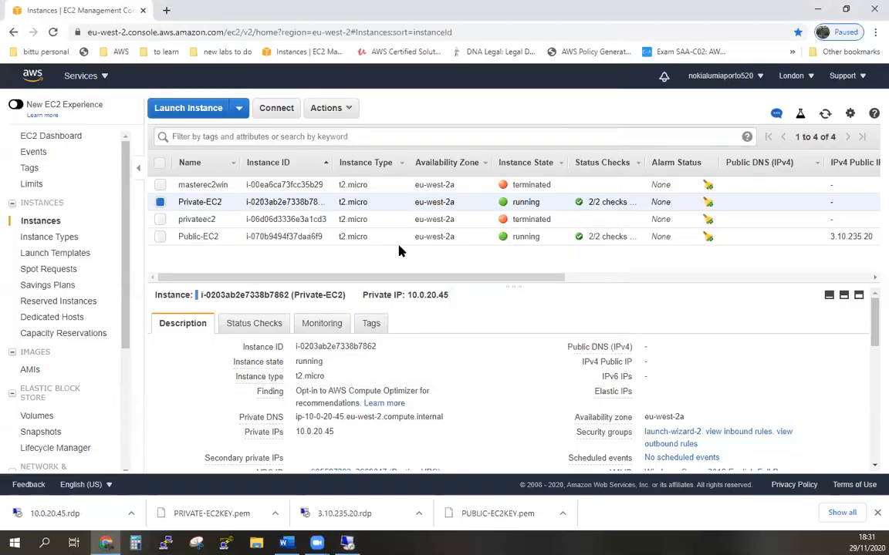
{"action": "left_click", "coordinate": [343, 432]}
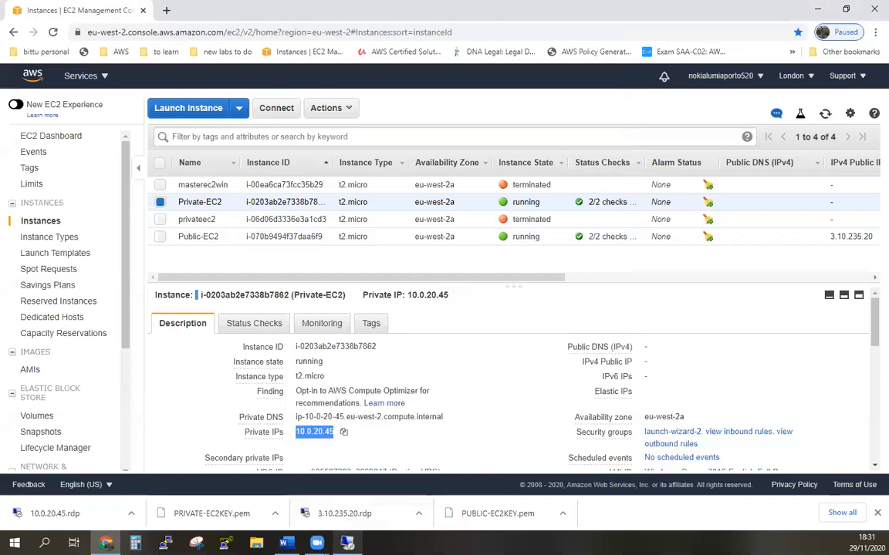
Paste 10.0.20.45 as the computer in the bastion's Remote Desktop Connection window and start connecting
{"action": "left_click", "coordinate": [347, 543]}
{"action": "left_click_drag", "start_coordinate": [540, 131], "coordinate": [358, 113]}
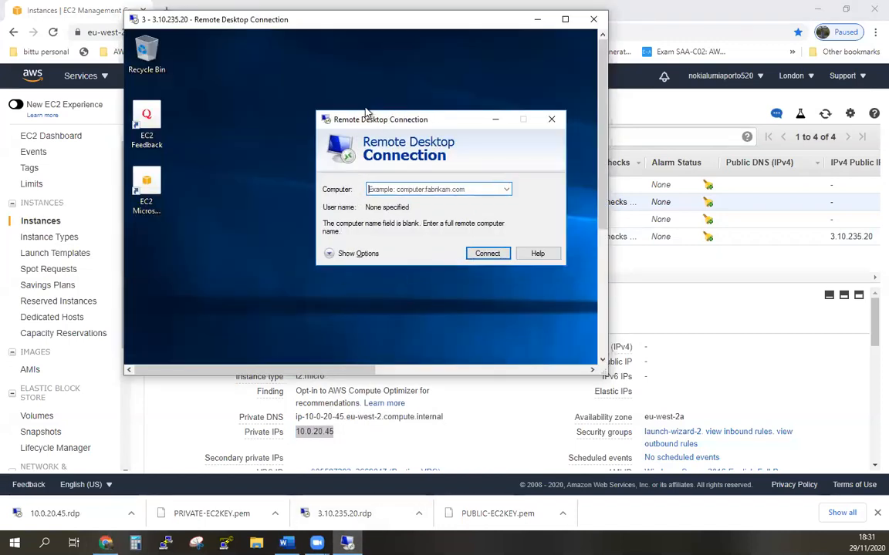
{"action": "left_click", "coordinate": [415, 182]}
{"action": "right_click", "coordinate": [415, 182]}
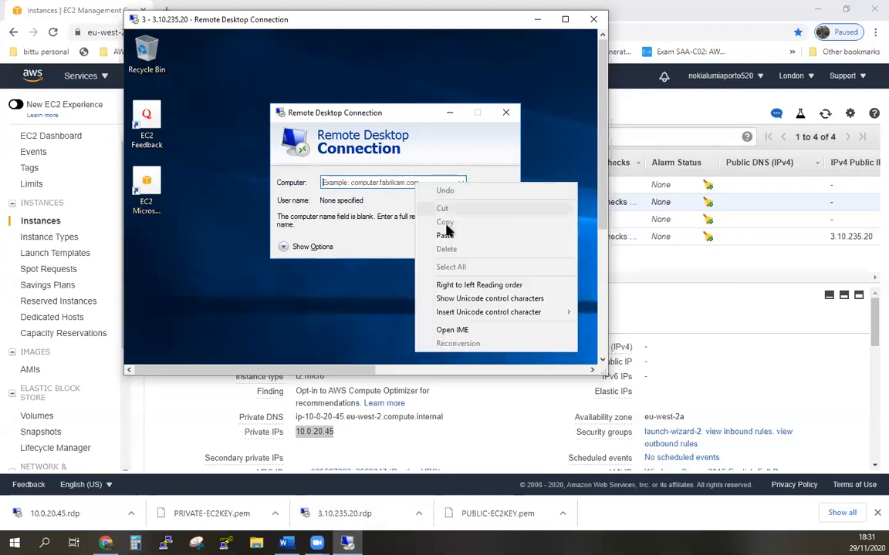
{"action": "left_click", "coordinate": [456, 236]}
{"action": "left_click", "coordinate": [448, 247]}
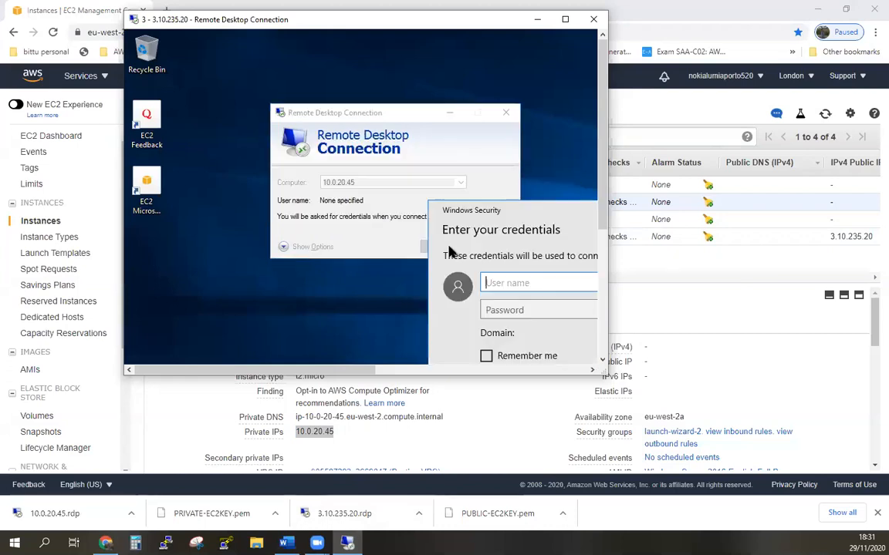
Copy the user name Administrator from Private-EC2's connection details into the bastion's credentials prompt for 10.0.20.45
{"action": "left_click", "coordinate": [725, 378]}
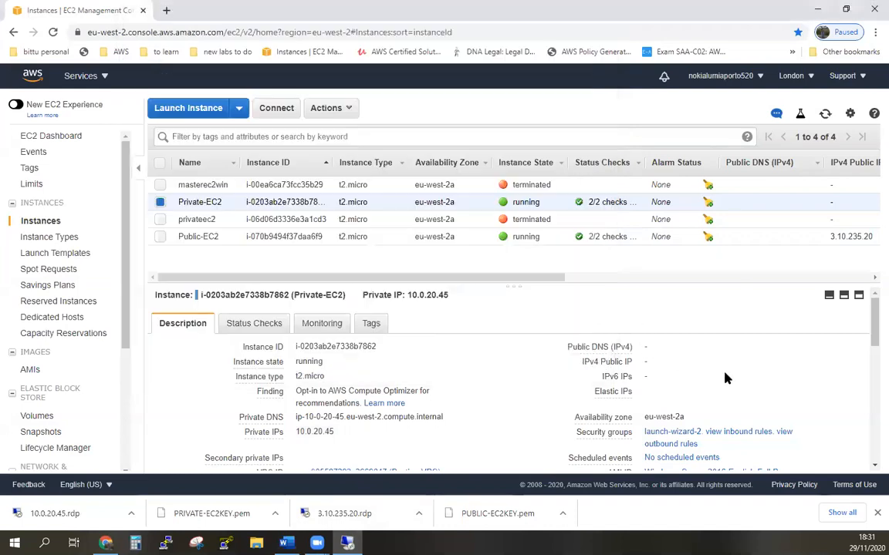
{"action": "left_click", "coordinate": [278, 112]}
{"action": "left_click_drag", "start_coordinate": [560, 317], "coordinate": [504, 312]}
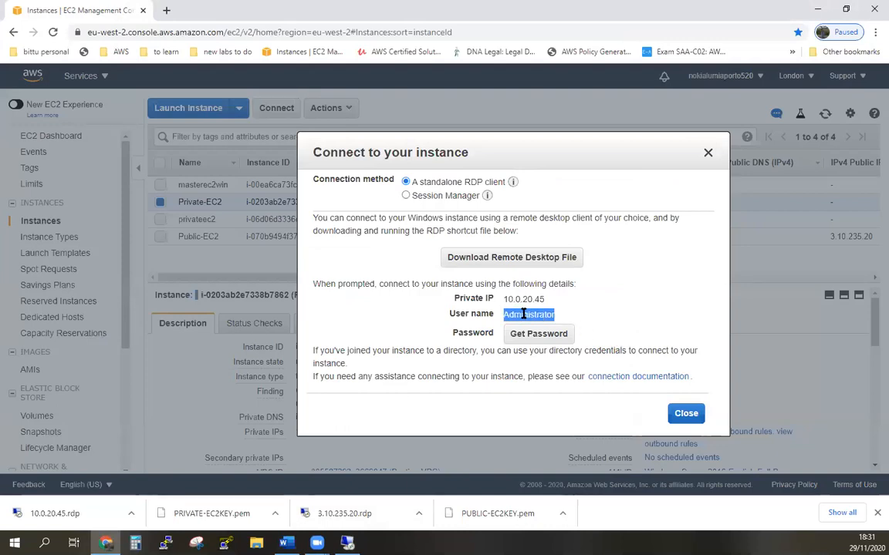
{"action": "right_click", "coordinate": [523, 314]}
{"action": "left_click", "coordinate": [543, 323]}
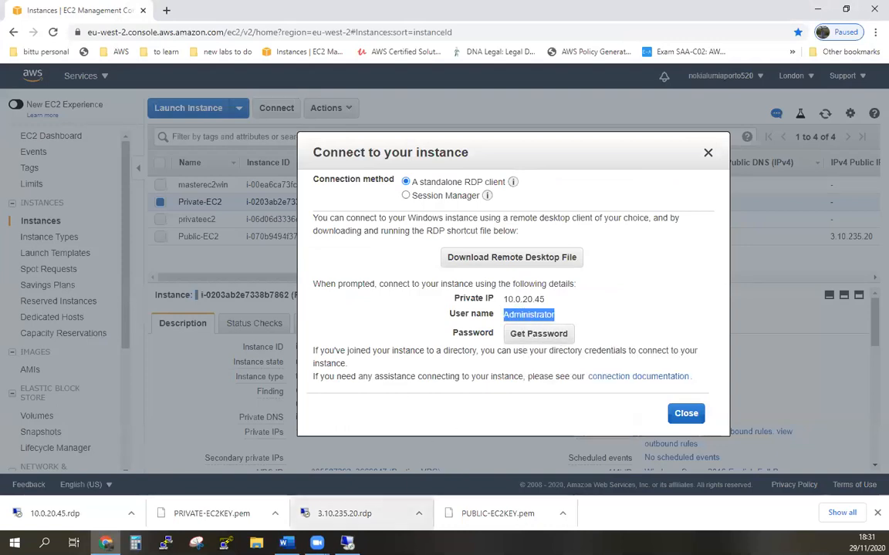
{"action": "left_click", "coordinate": [347, 543]}
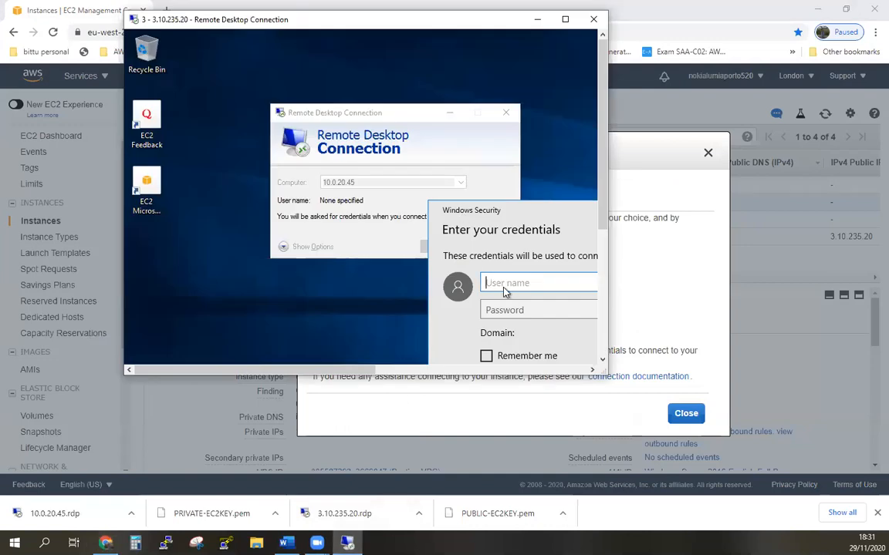
{"action": "key", "text": "ctrl+v"}
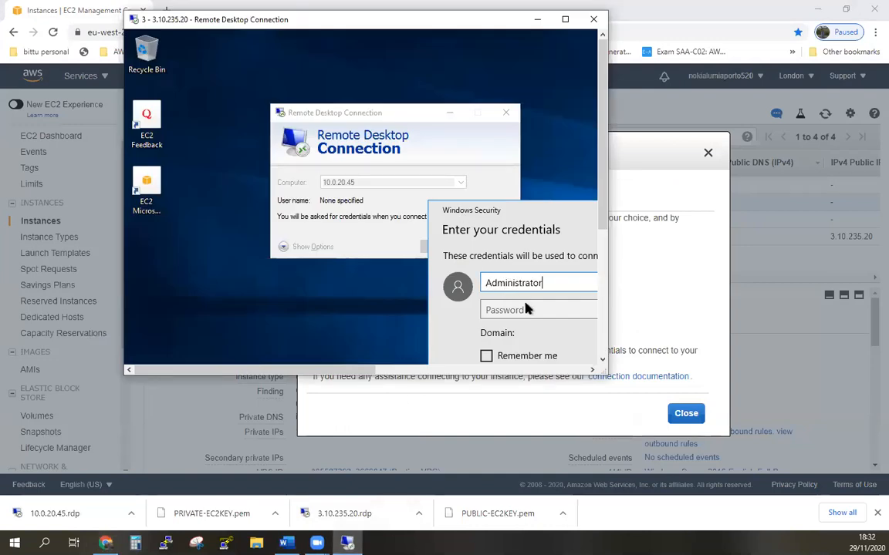
Decrypt Private-EC2's Windows password in the EC2 console with the PRIVATE-EC2KEY.pem key file, and copy the password
{"action": "left_click", "coordinate": [668, 308]}
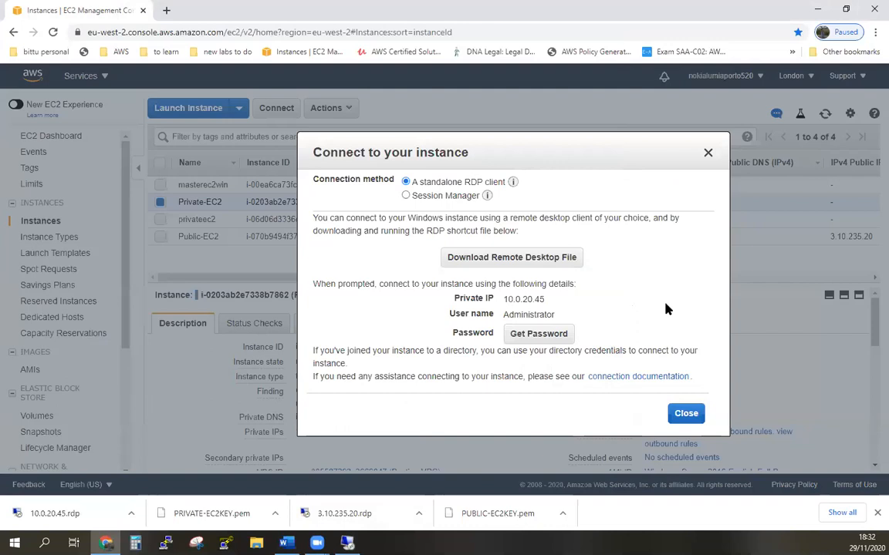
{"action": "left_click", "coordinate": [568, 339]}
{"action": "left_click", "coordinate": [650, 373]}
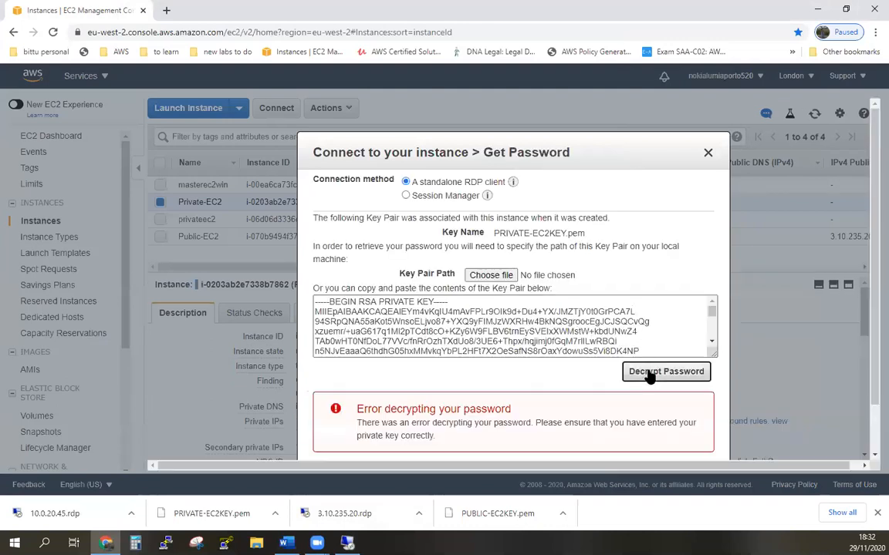
{"action": "left_click", "coordinate": [491, 276]}
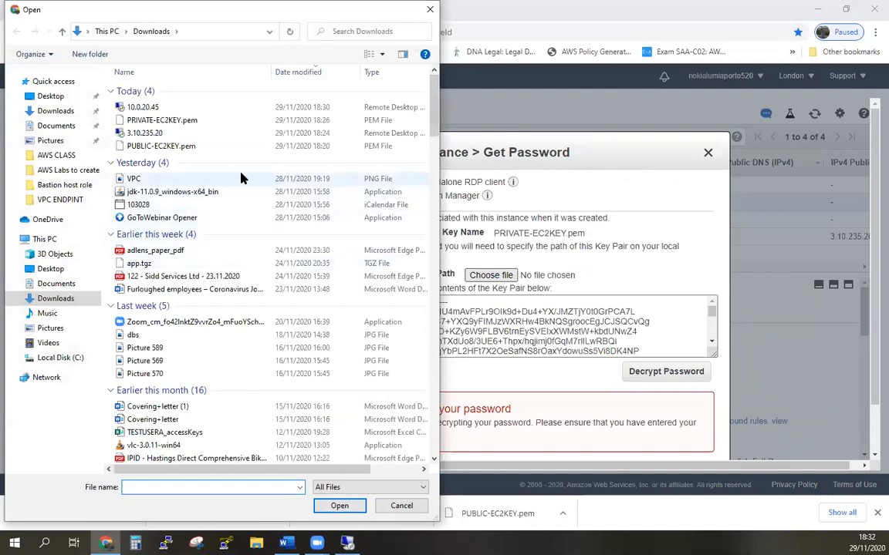
{"action": "double_click", "coordinate": [178, 121]}
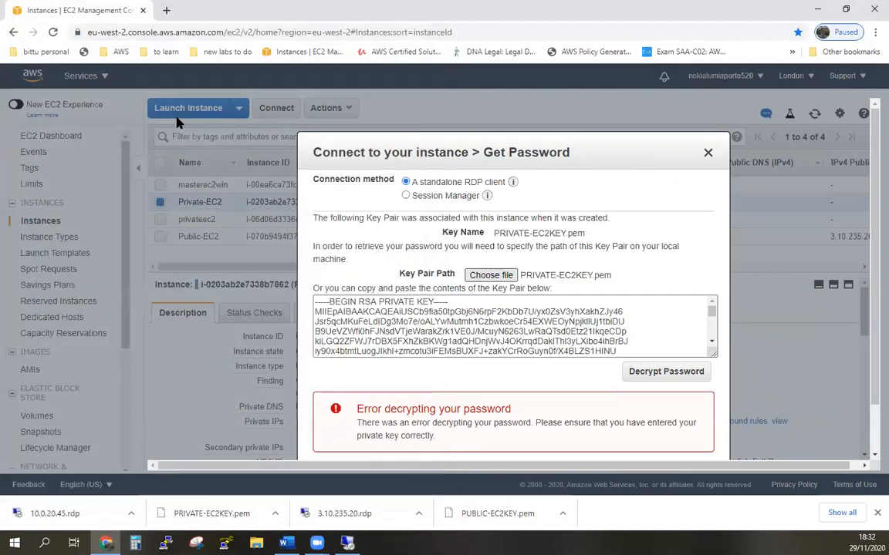
{"action": "left_click", "coordinate": [681, 374]}
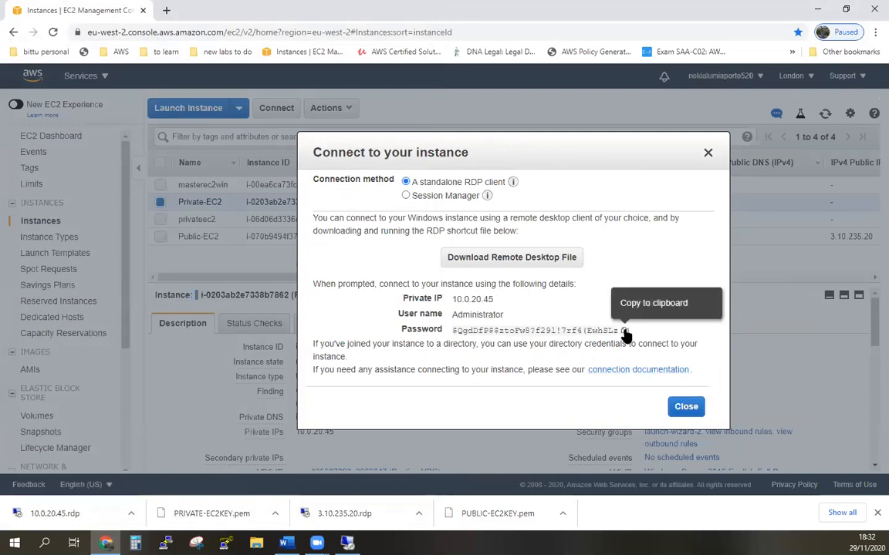
{"action": "left_click", "coordinate": [625, 333]}
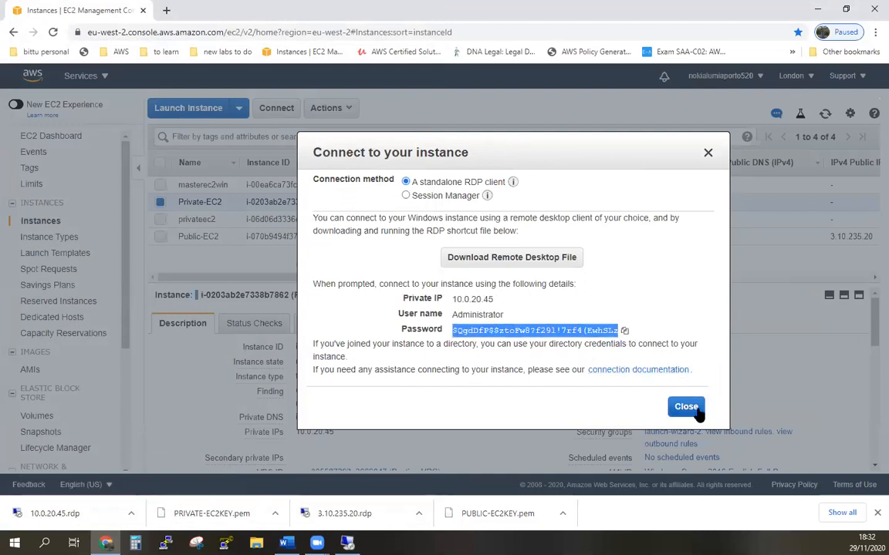
Paste the Administrator account's password into the bastion's credentials prompt and return the remote session to full screen
{"action": "left_click", "coordinate": [400, 522]}
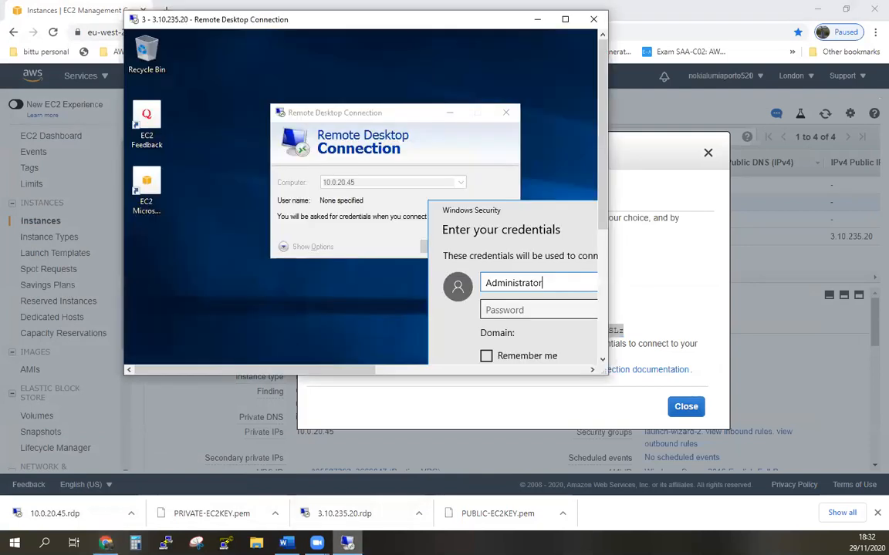
{"action": "left_click", "coordinate": [521, 310]}
{"action": "key", "text": "ctrl+v"}
{"action": "left_click", "coordinate": [563, 20]}
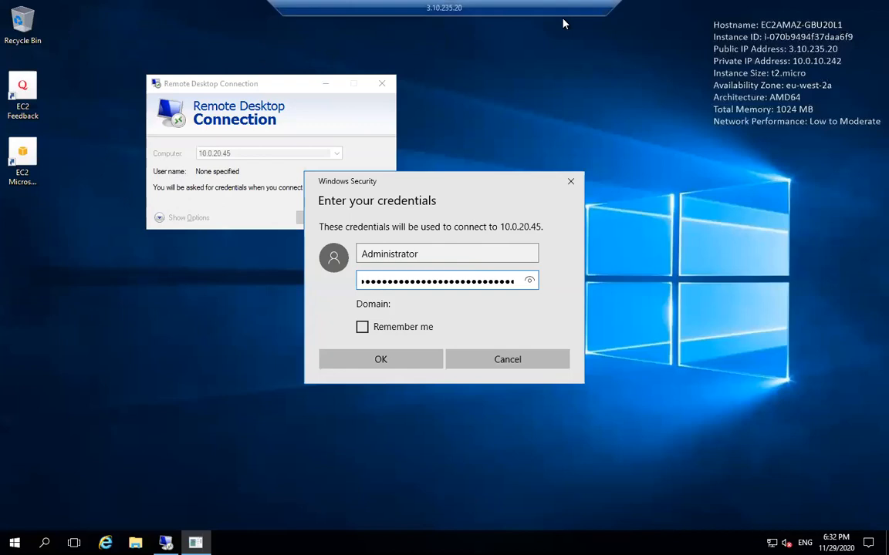
Connect to 10.0.20.45 despite the untrusted certificate, and allow the private instance to be discoverable on Network 2
{"action": "left_click", "coordinate": [404, 362]}
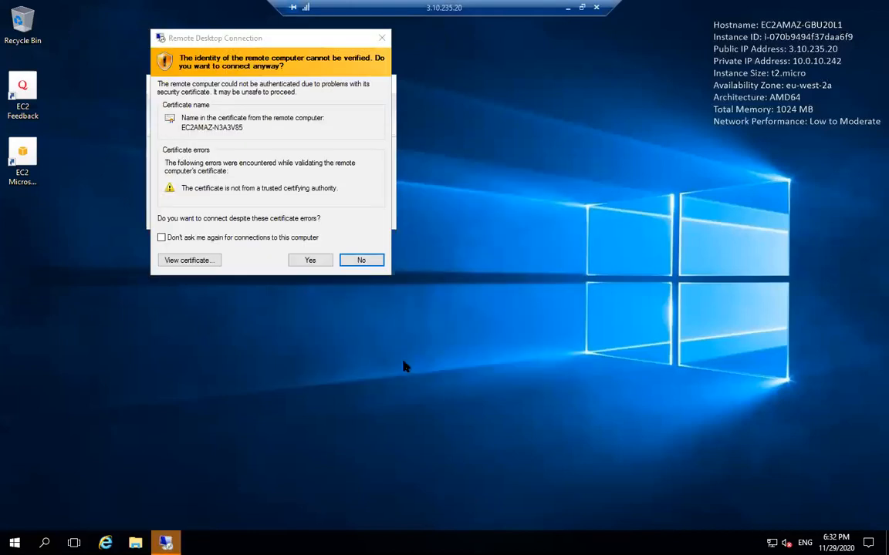
{"action": "left_click", "coordinate": [310, 261]}
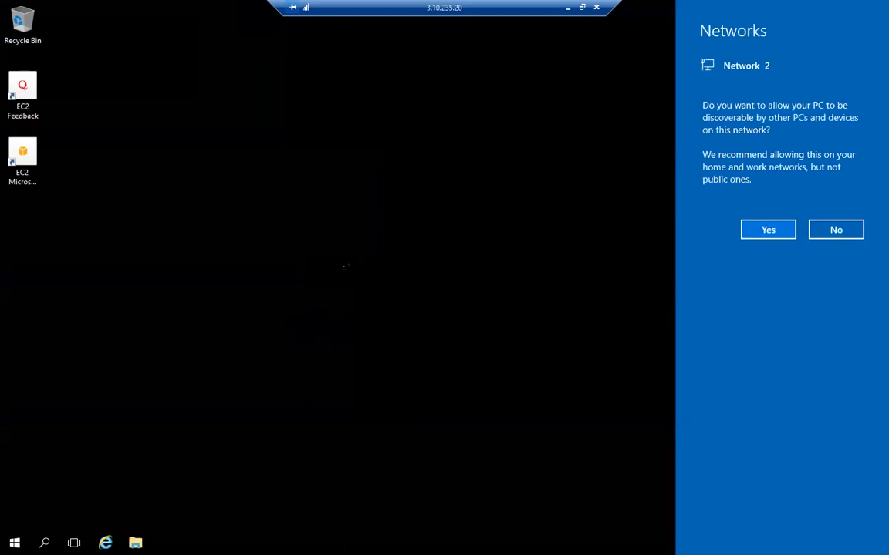
{"action": "left_click", "coordinate": [775, 235]}
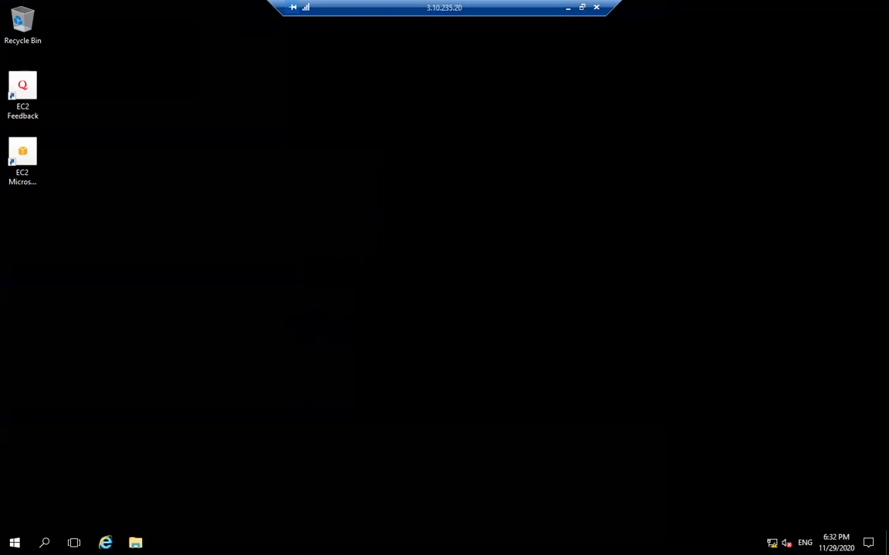